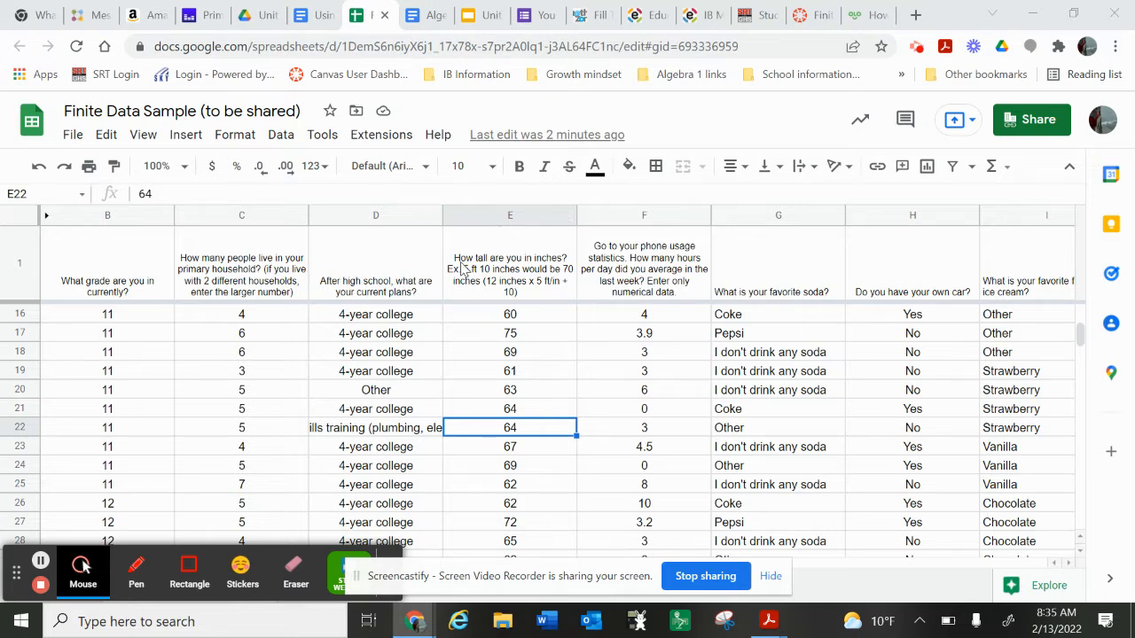
pyautogui.click(265, 335)
pyautogui.click(264, 319)
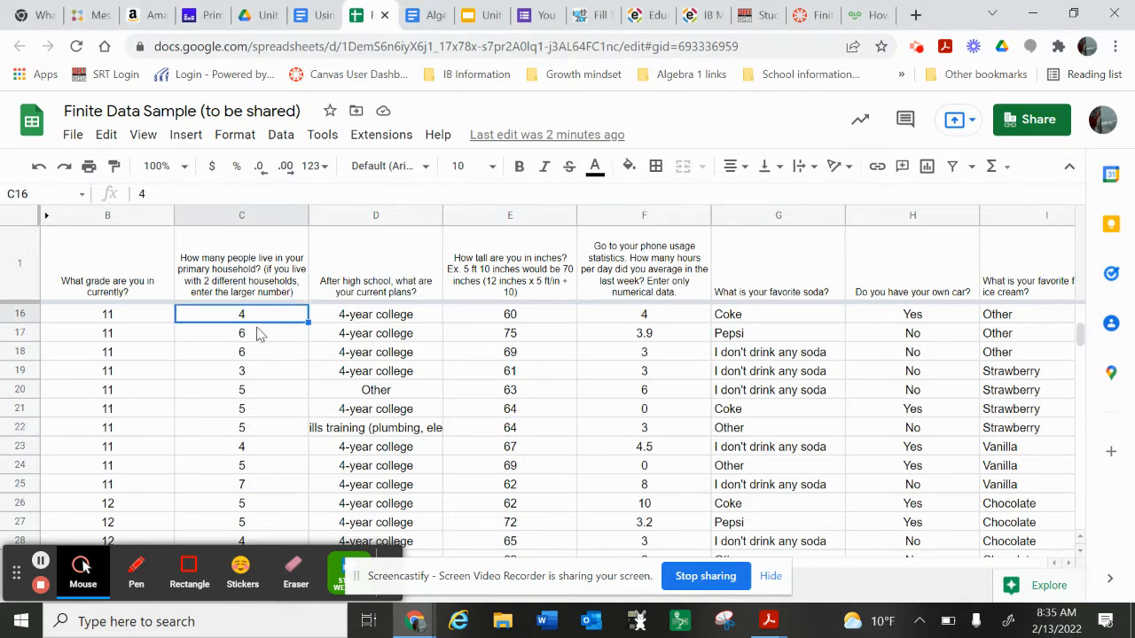
pyautogui.moveTo(254, 316); pyautogui.dragTo(225, 301)
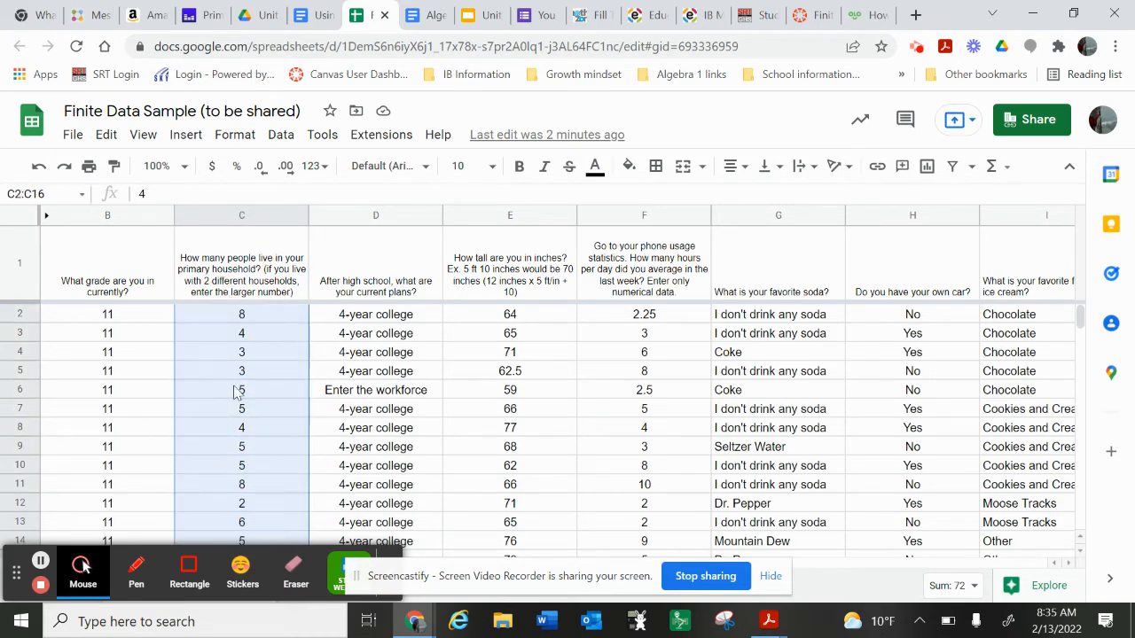
pyautogui.scroll(-2, 237, 391)
pyautogui.scroll(-5, 237, 391)
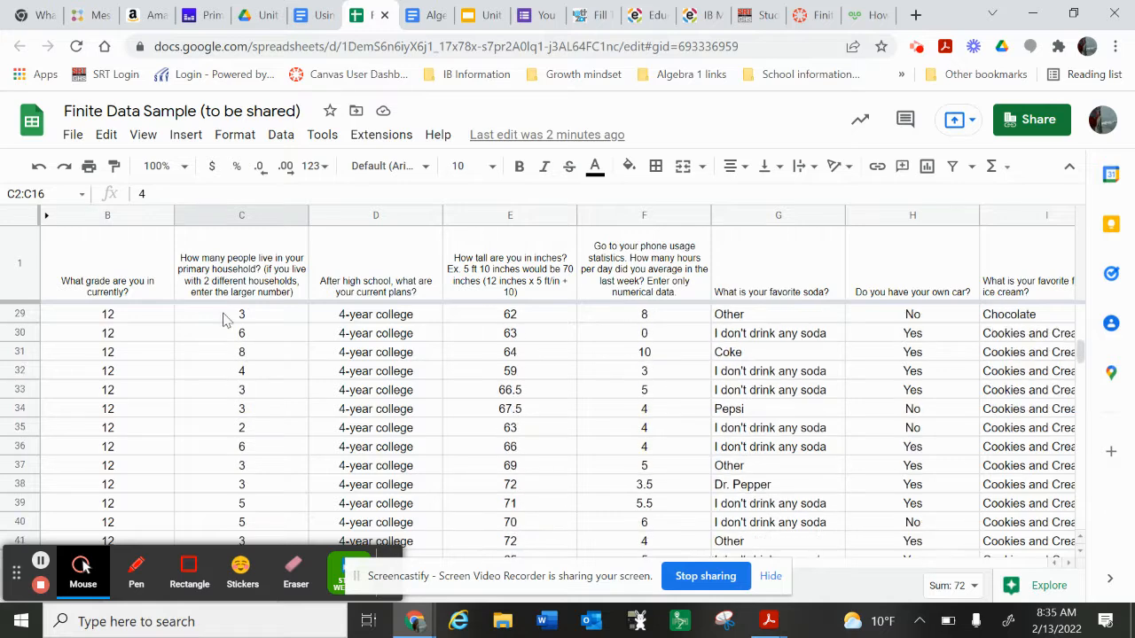
# Step: Insert a chart based on the whole household-size column C
pyautogui.click(234, 216)
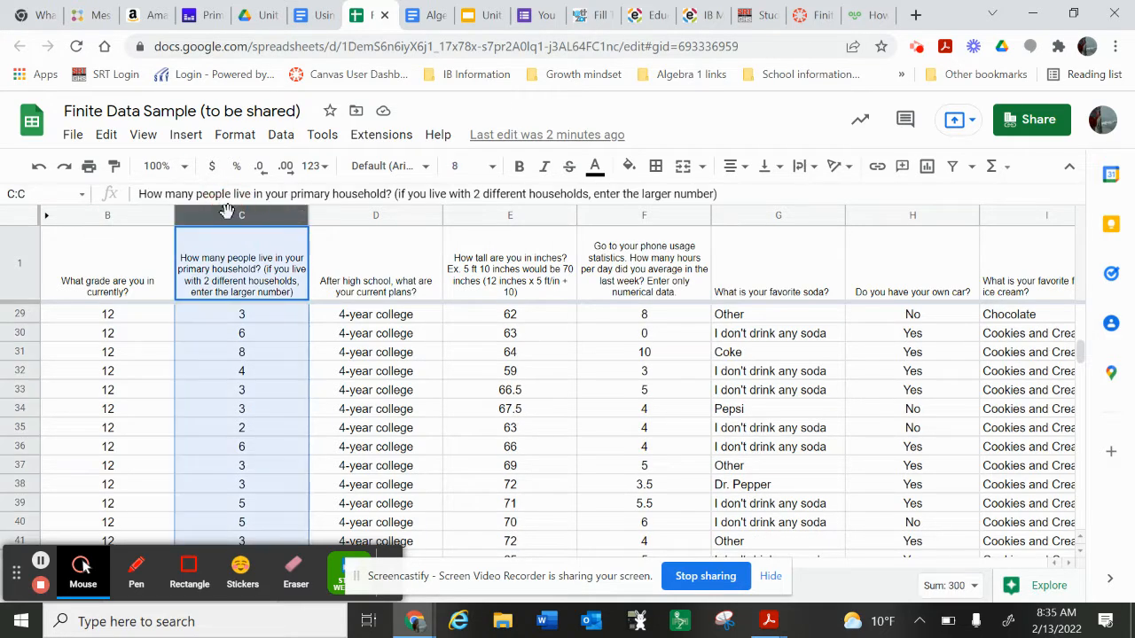
pyautogui.click(186, 134)
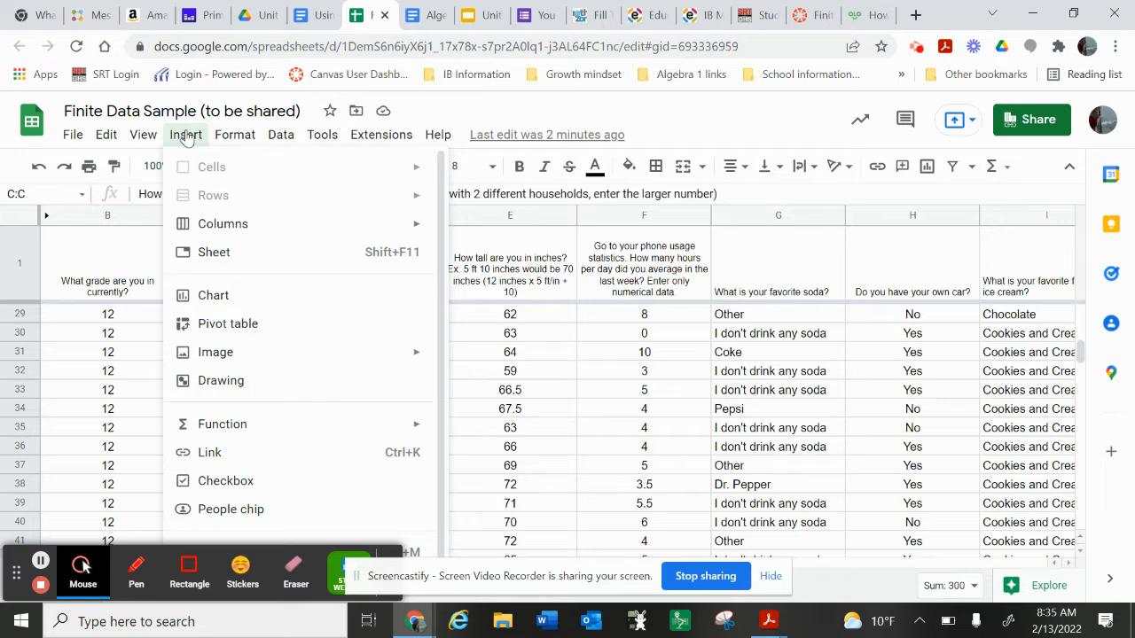
pyautogui.click(191, 290)
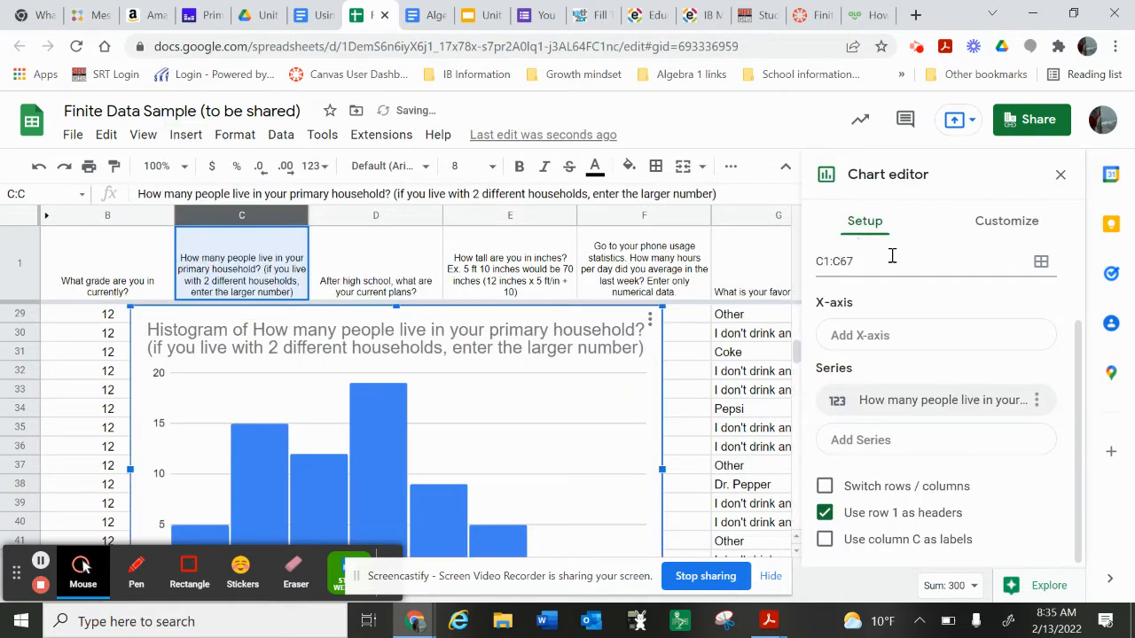
# Step: Examine the household-size histogram and its horizontal axis customization options, and delete the chart
pyautogui.scroll(2, 927, 307)
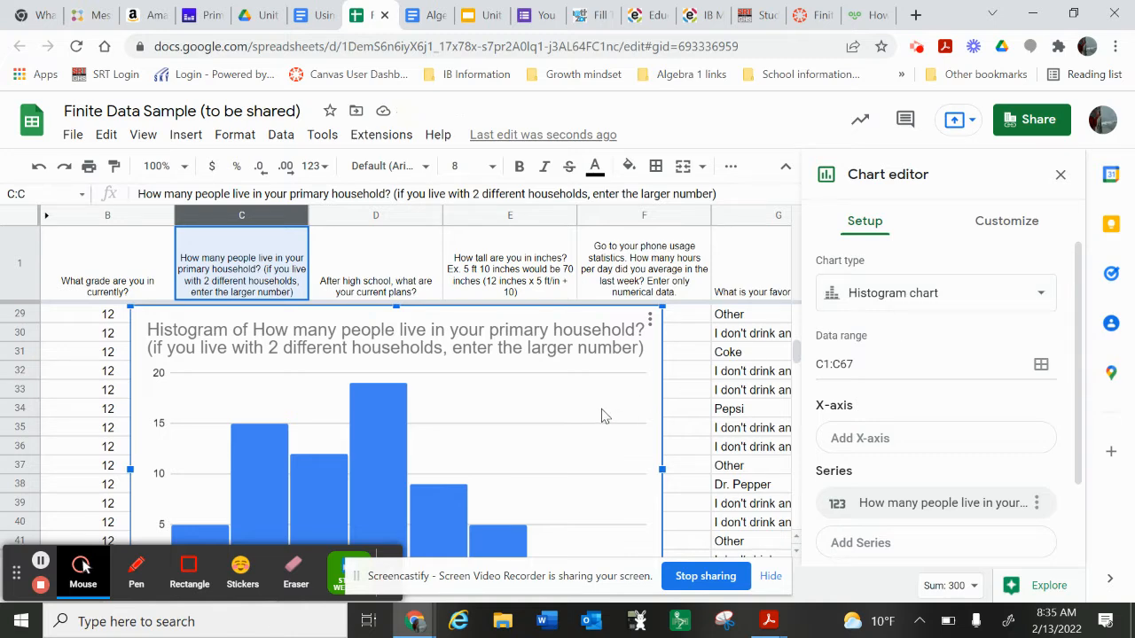
pyautogui.scroll(-2, 601, 416)
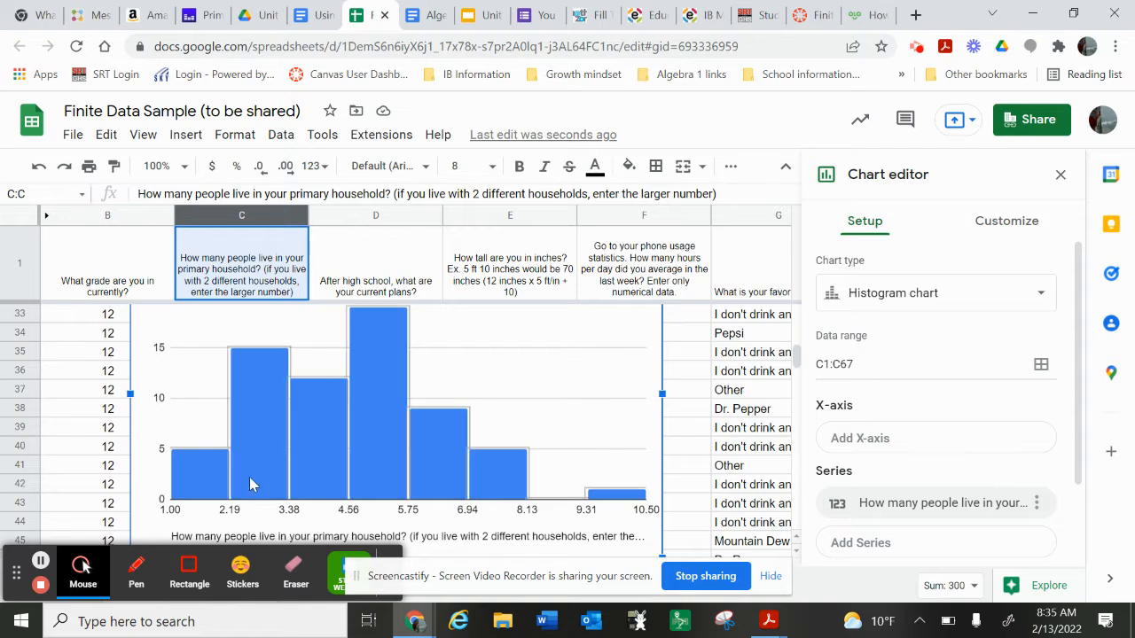
pyautogui.doubleClick(228, 511)
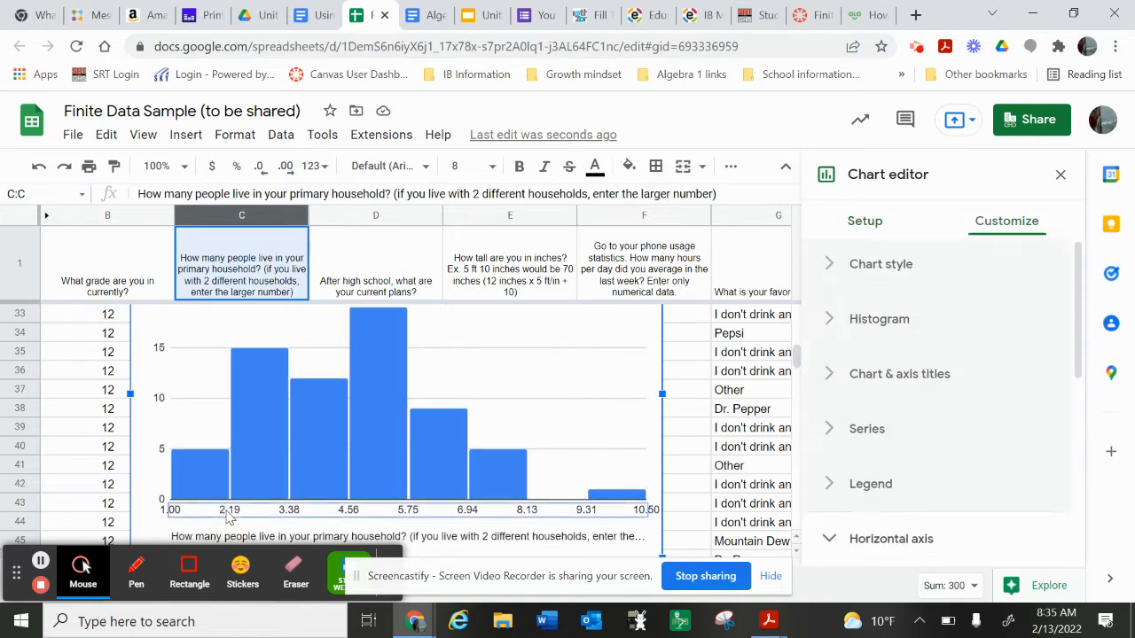
pyautogui.scroll(-1, 913, 344)
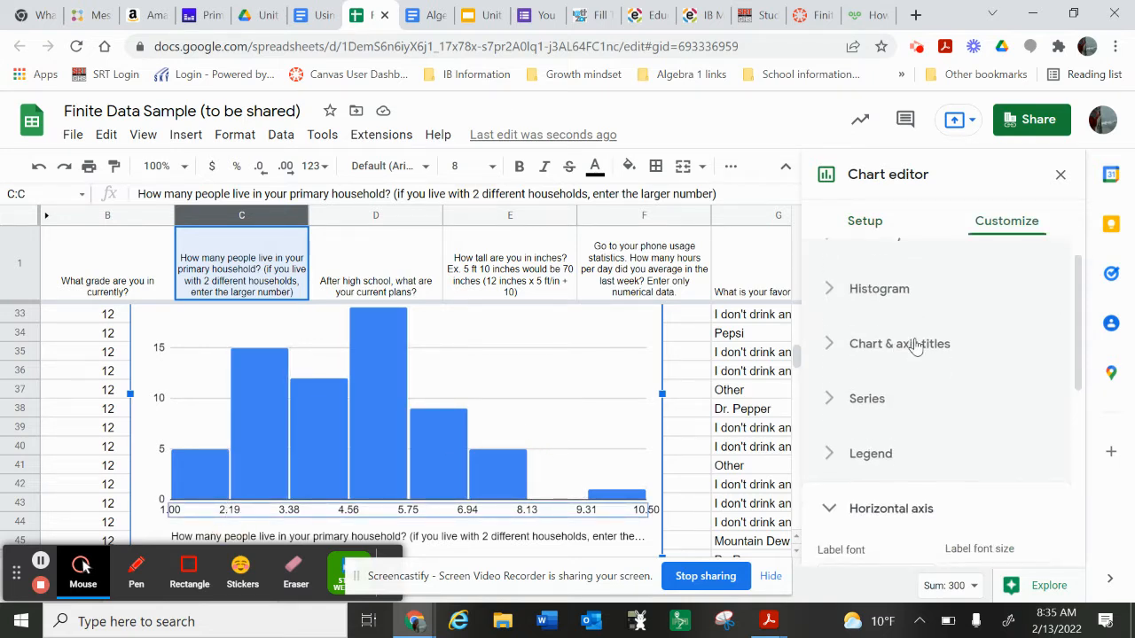
pyautogui.scroll(-1, 915, 346)
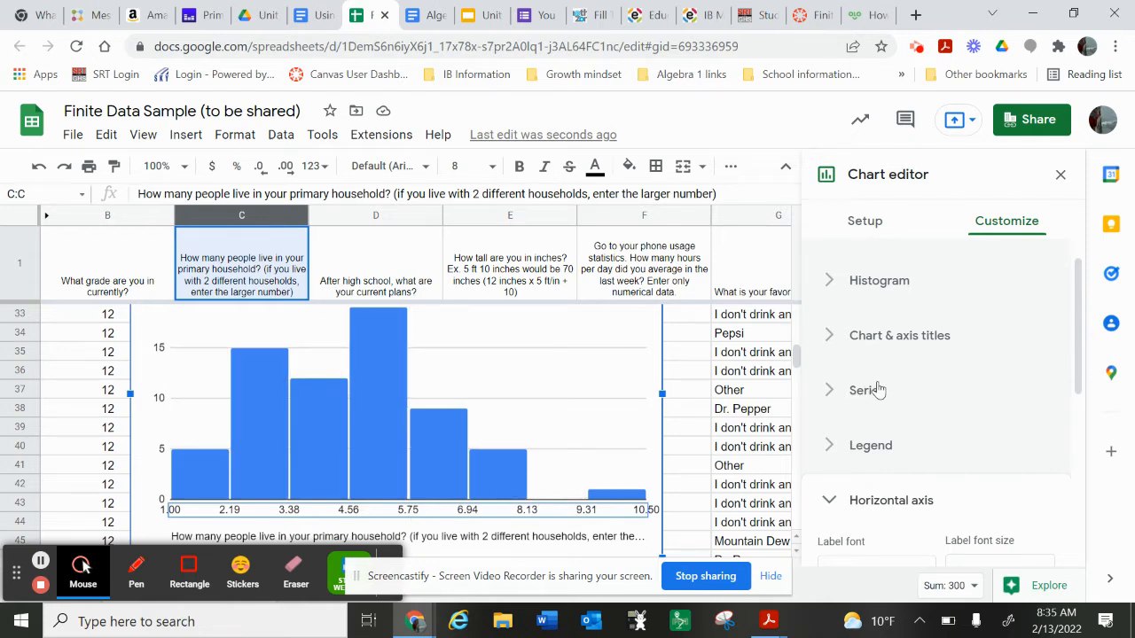
pyautogui.scroll(1, 878, 390)
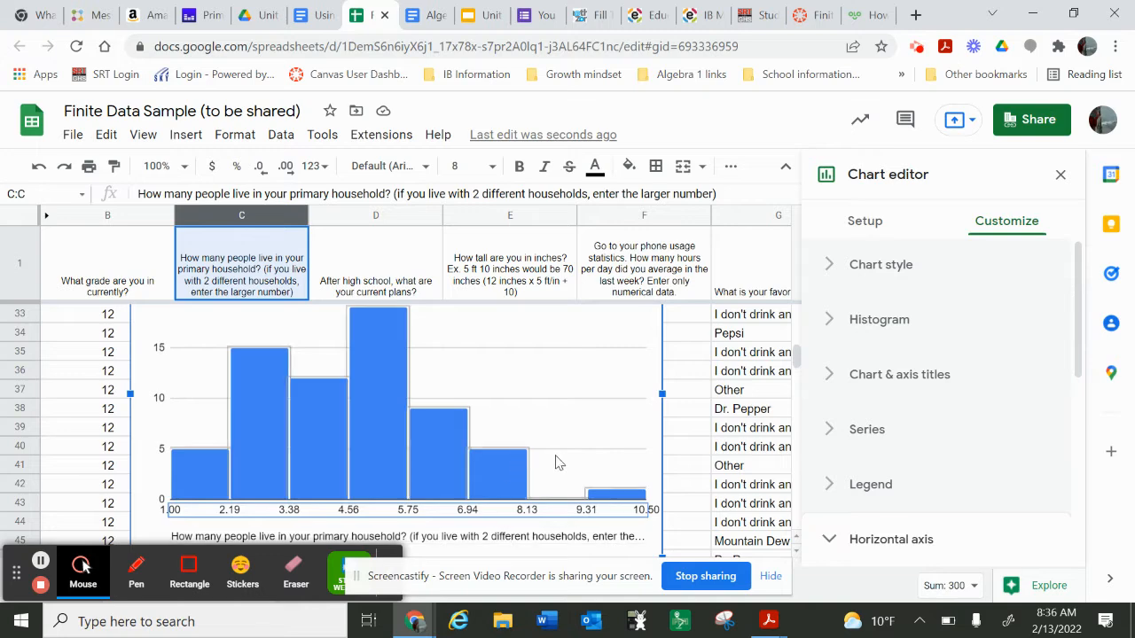
pyautogui.click(608, 365)
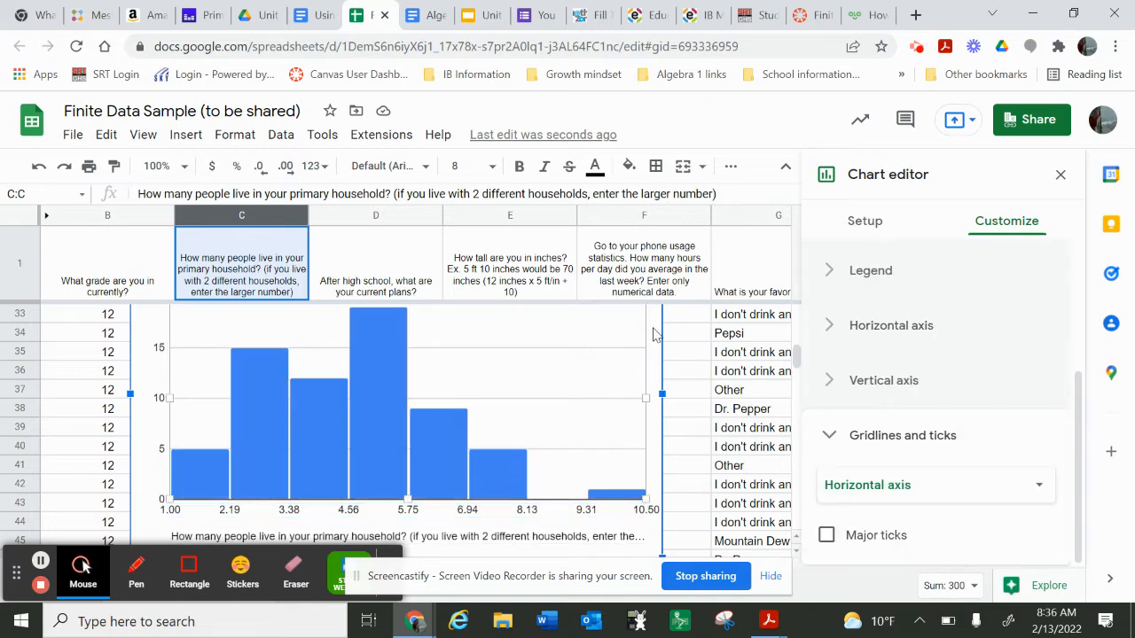
pyautogui.press('Delete')
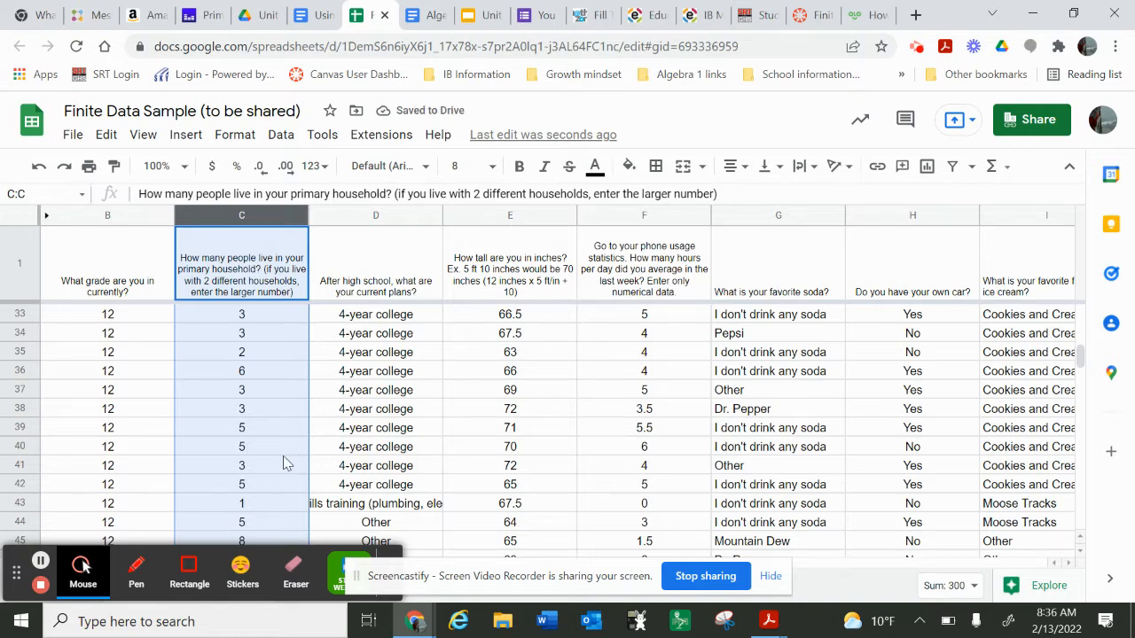
# Step: Calculate the mean household size in cell C69 with the formula =average(c2:c67)
pyautogui.scroll(-5, 282, 455)
pyautogui.scroll(-5, 283, 456)
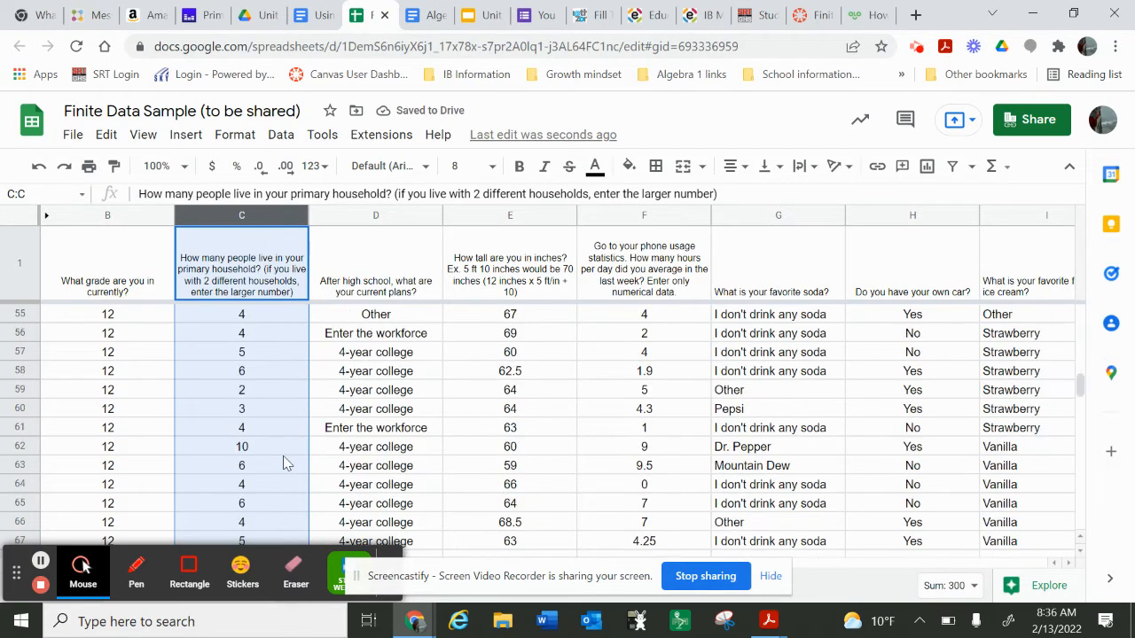
pyautogui.click(203, 422)
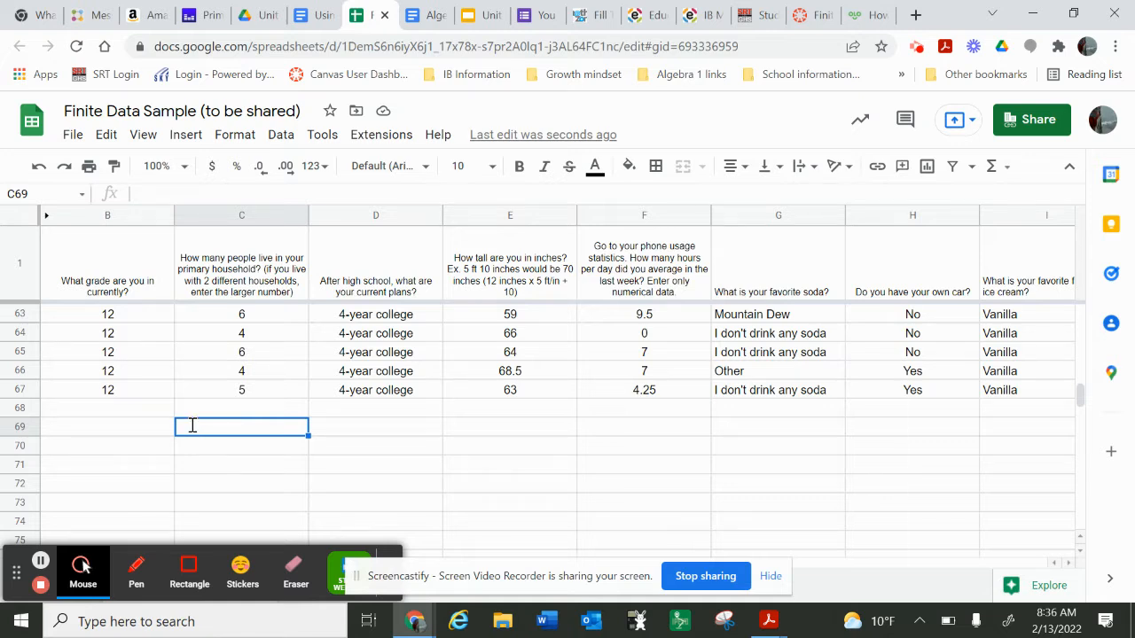
pyautogui.write('=')
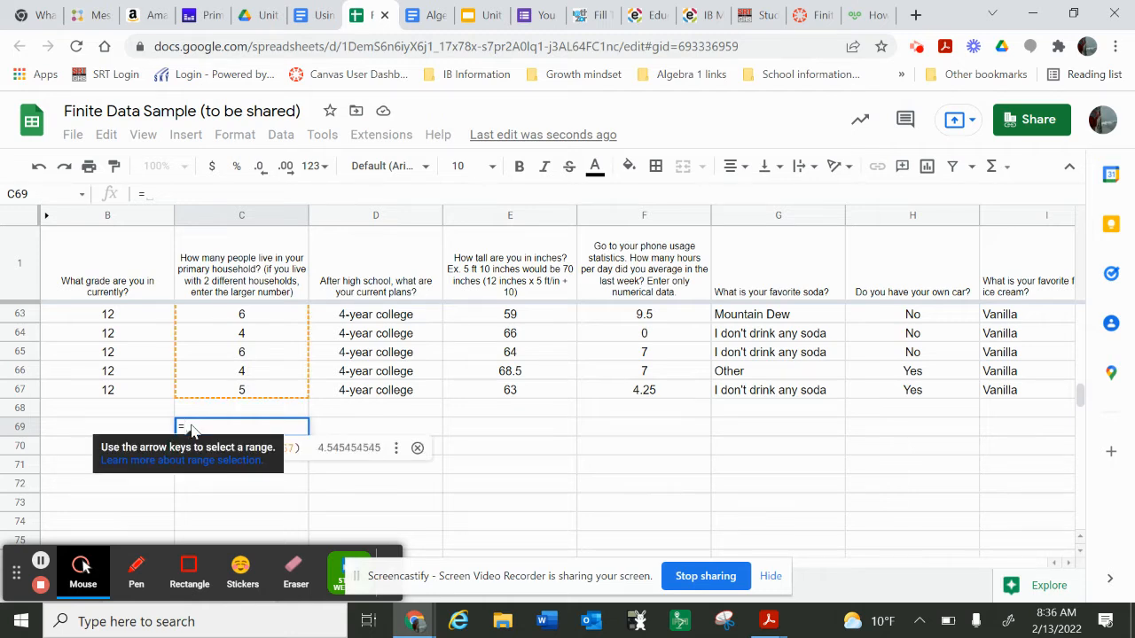
pyautogui.write('aveage')
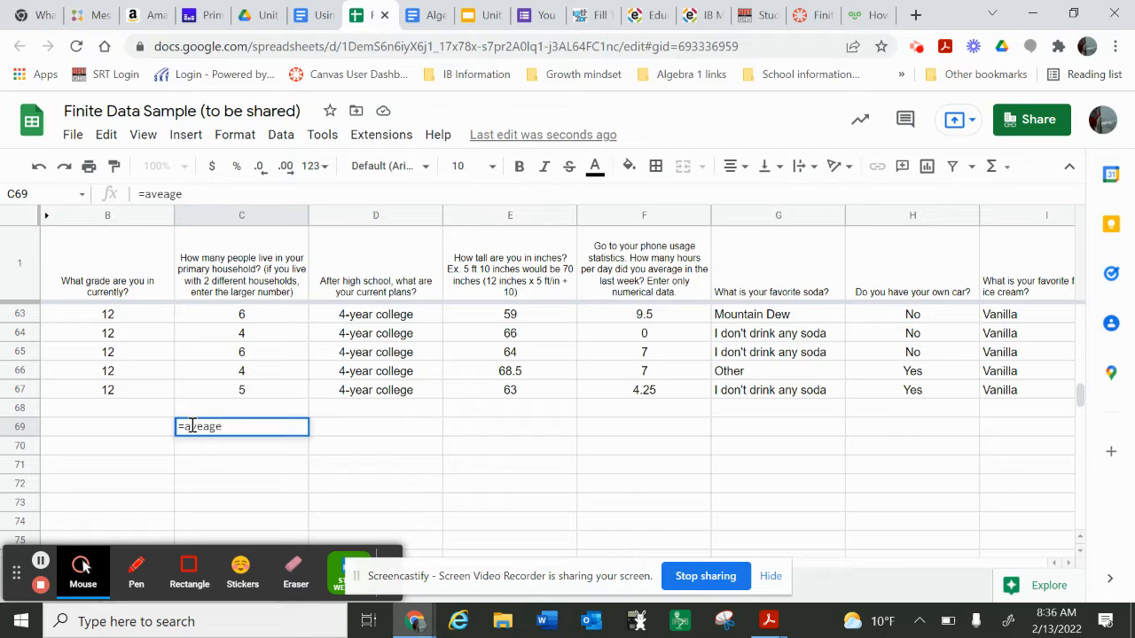
pyautogui.press('BackSpace')
pyautogui.press('BackSpace')
pyautogui.press('BackSpace')
pyautogui.write('rage(')
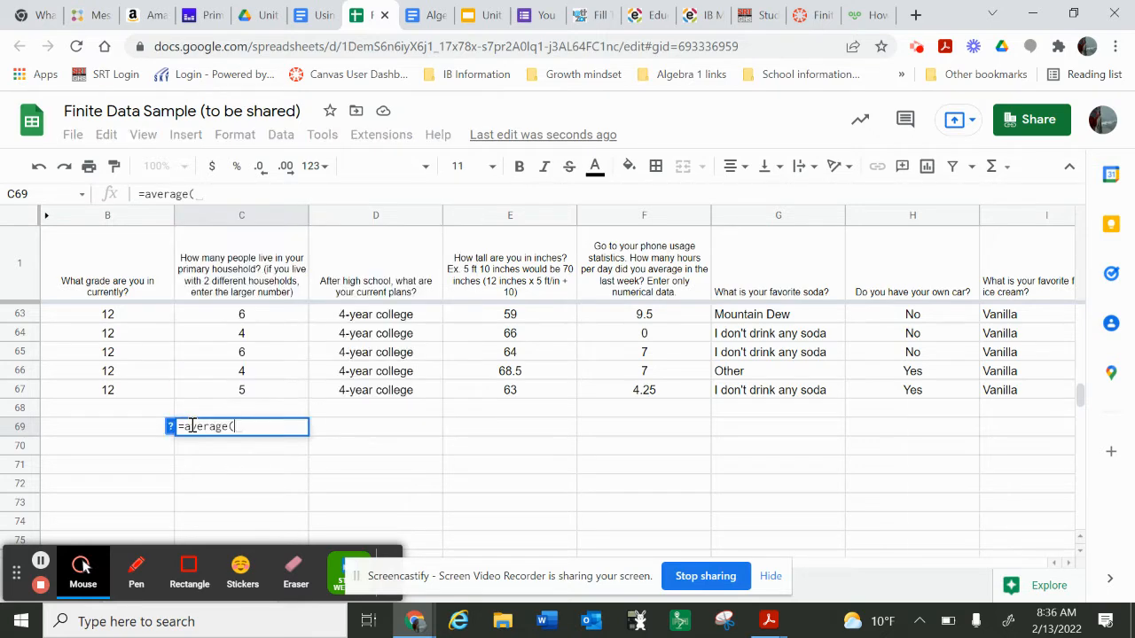
pyautogui.write('c2')
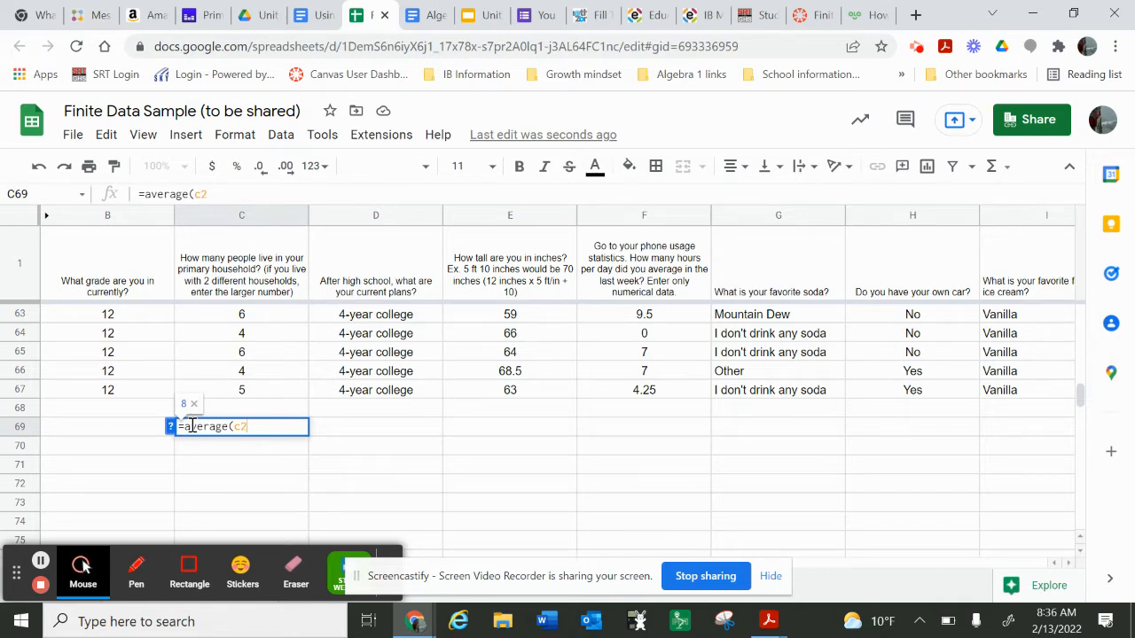
pyautogui.write(':c')
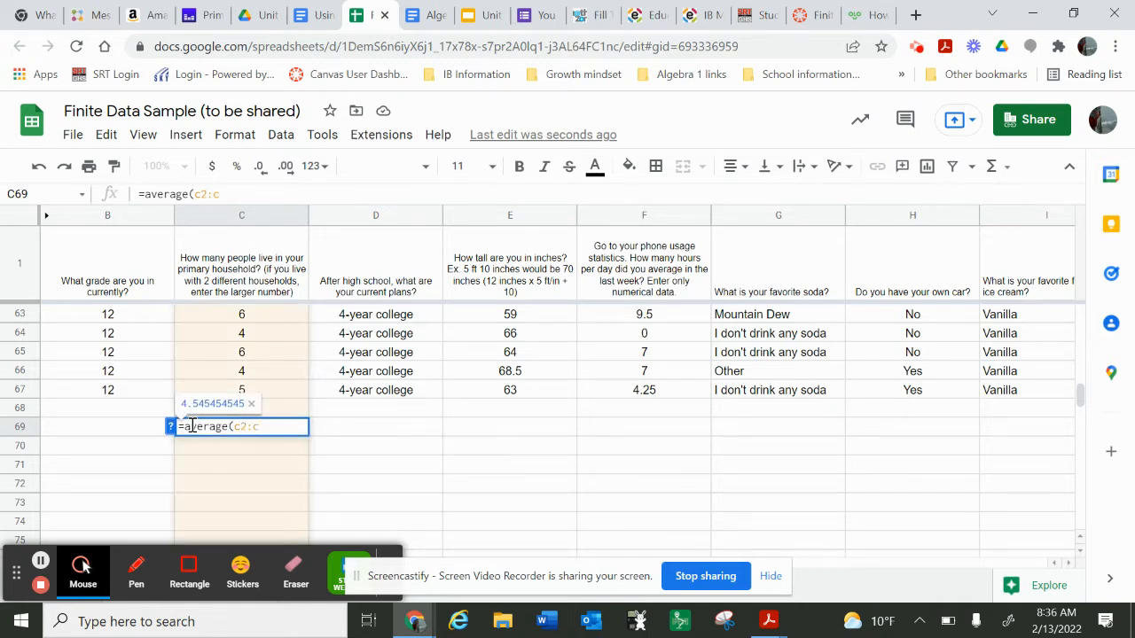
pyautogui.write('67)')
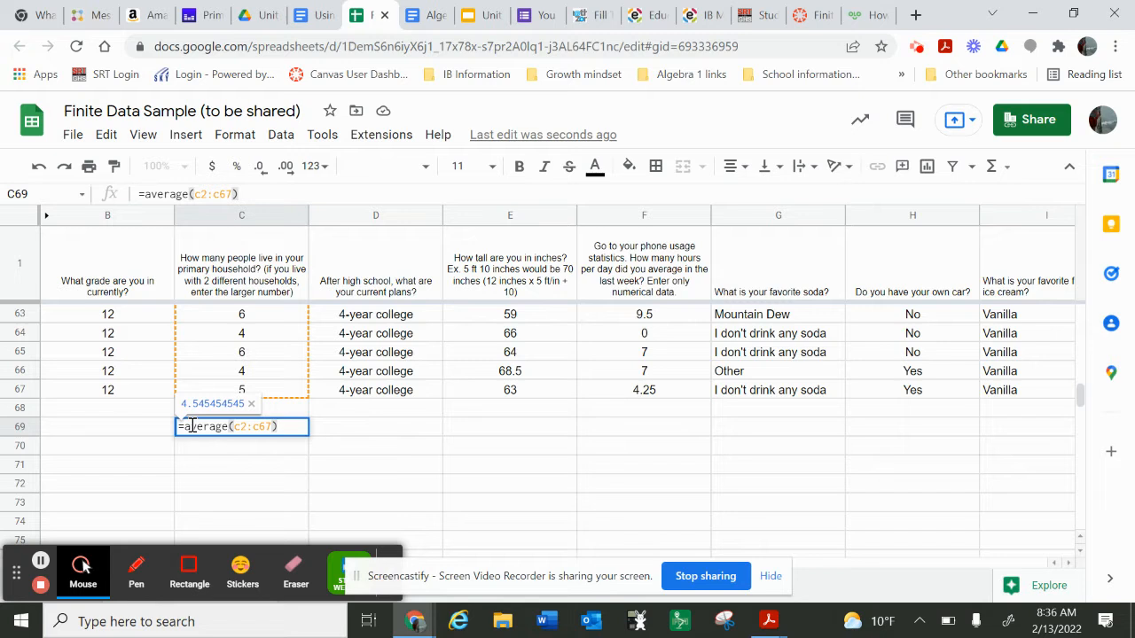
pyautogui.press('Return')
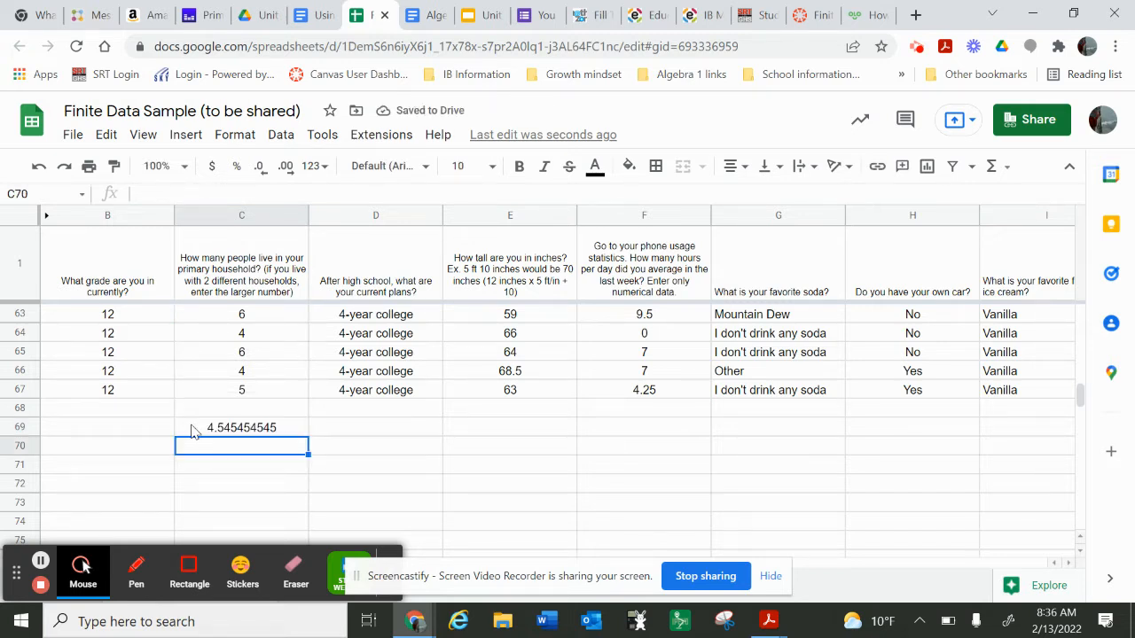
# Step: Calculate the median household size in cell C70 with the formula =median(c2:c67)
pyautogui.write('=')
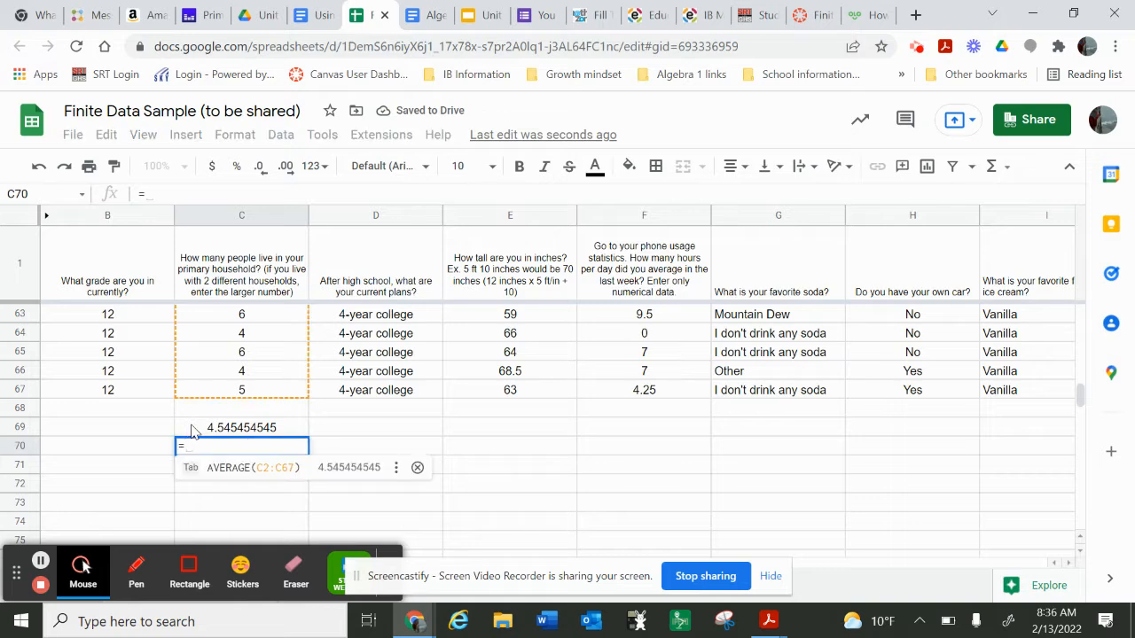
pyautogui.write('me')
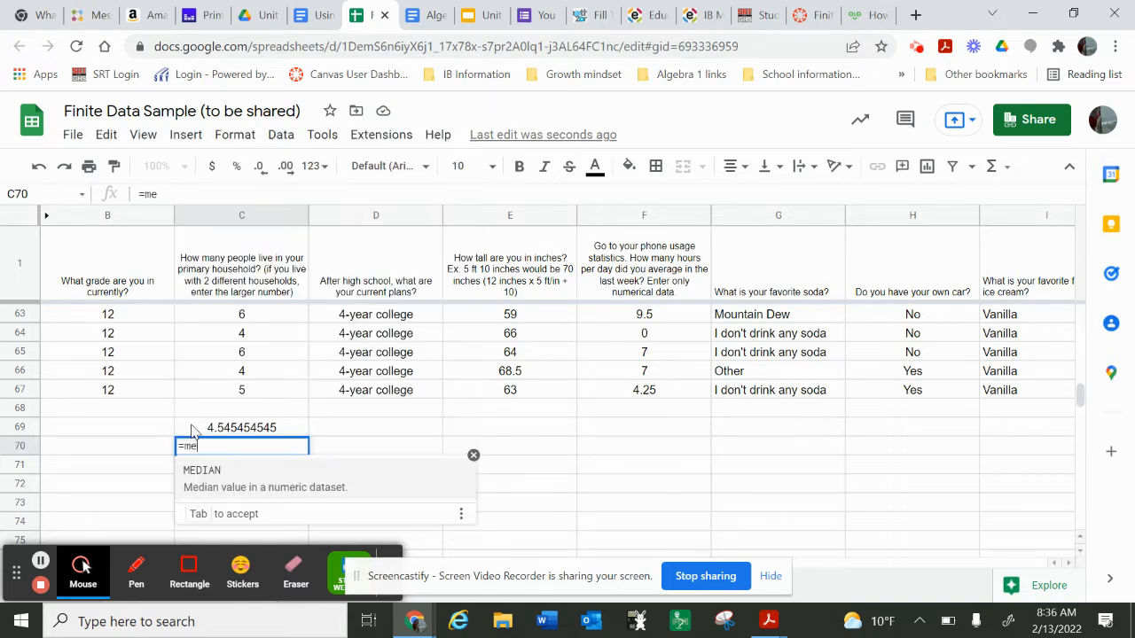
pyautogui.write('dian(')
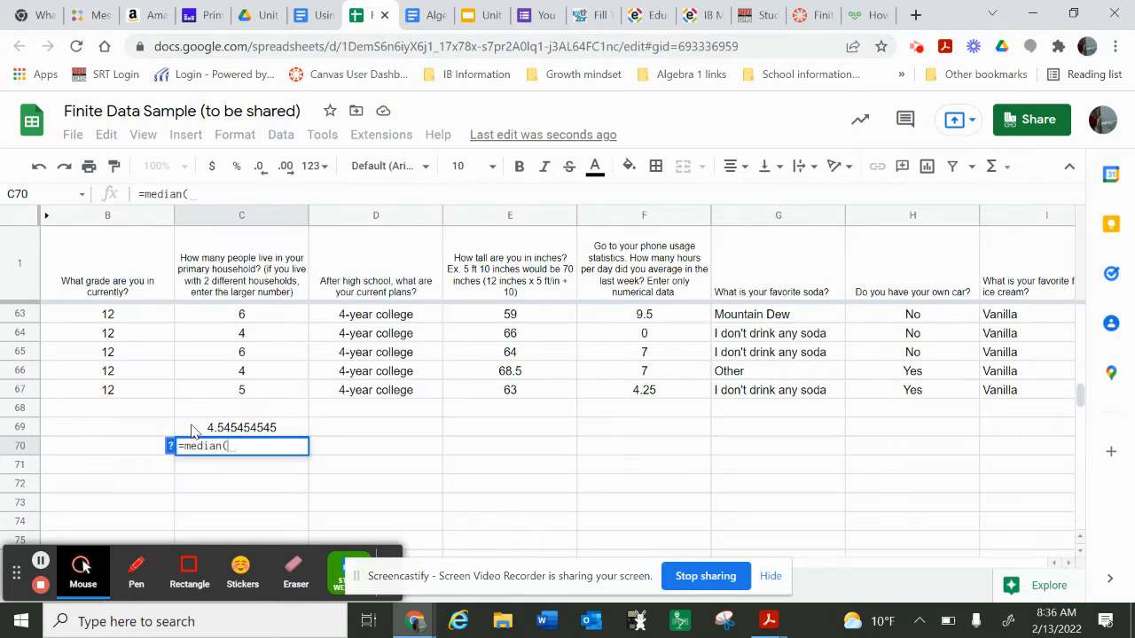
pyautogui.write('c2:c')
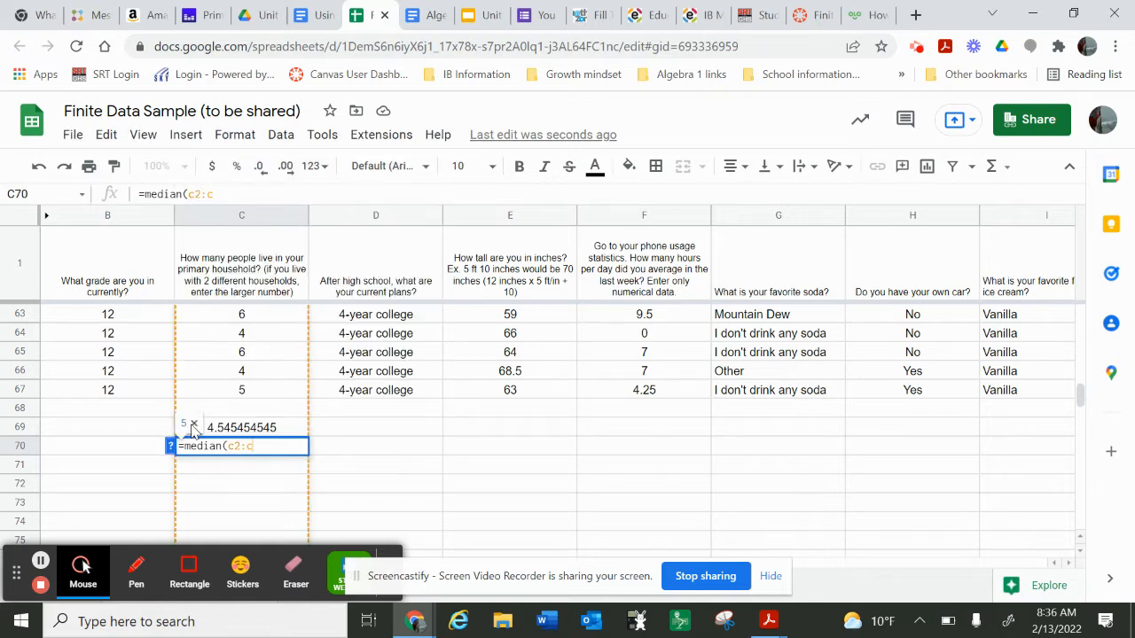
pyautogui.write('67')
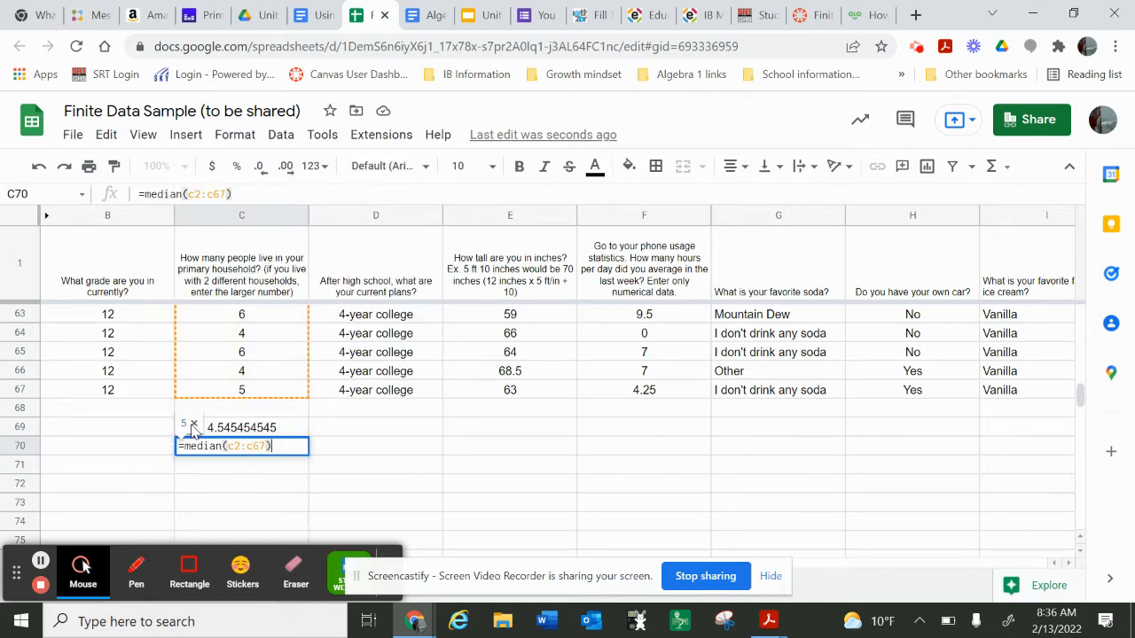
pyautogui.press('Return')
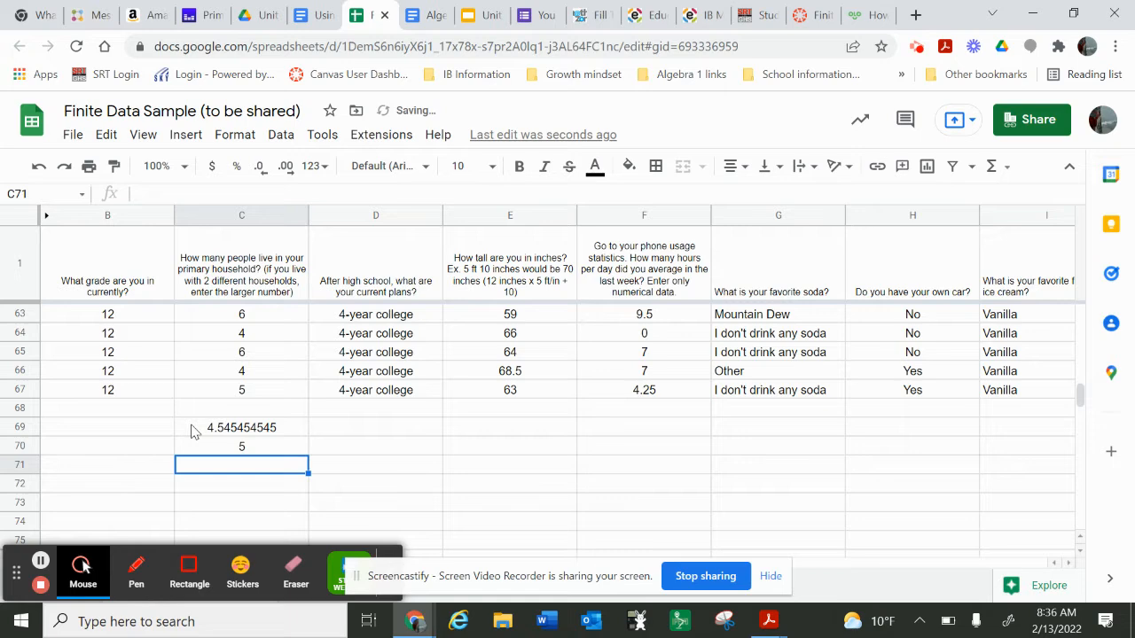
# Step: Calculate the mode of the household sizes in cell C71 with the formula =mode(c2:c67)
pyautogui.write('=mod')
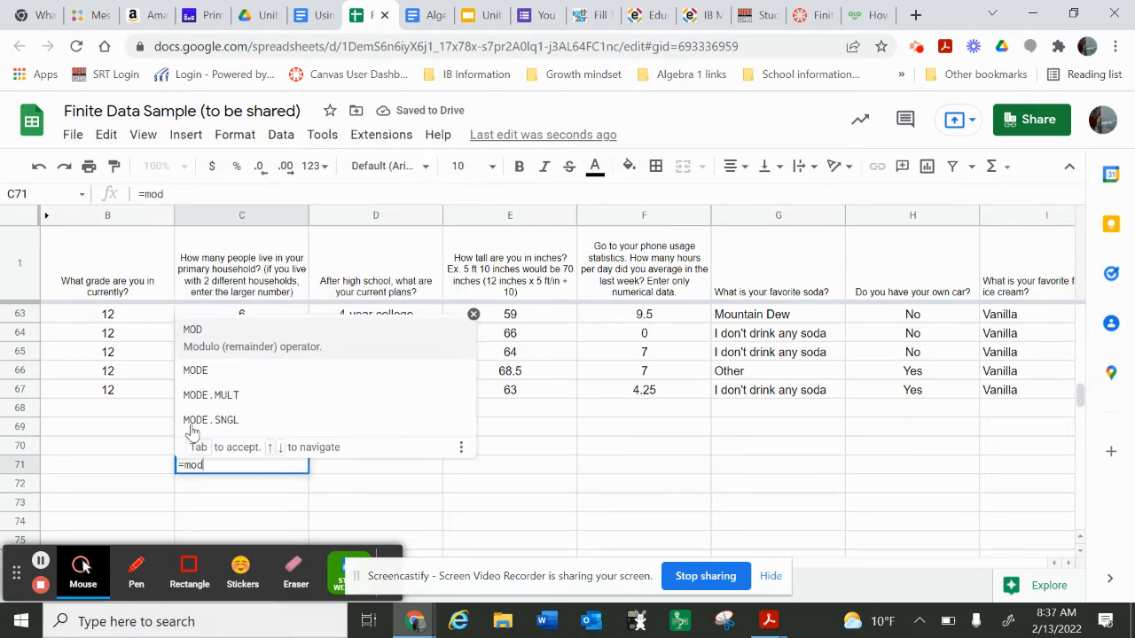
pyautogui.write('e(c2')
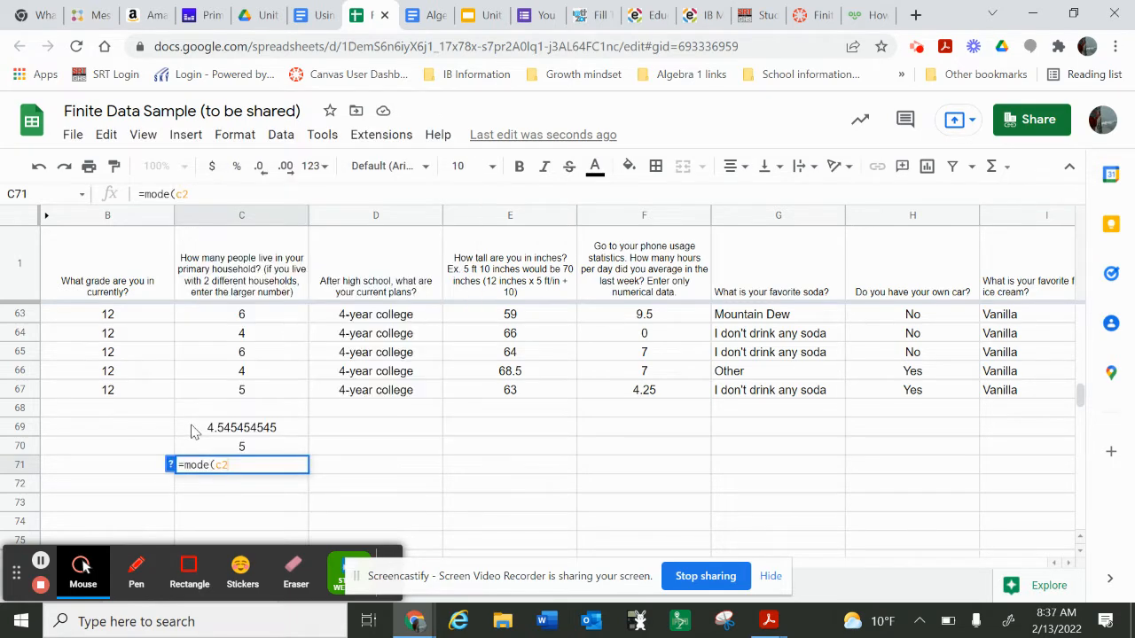
pyautogui.write(':c67)')
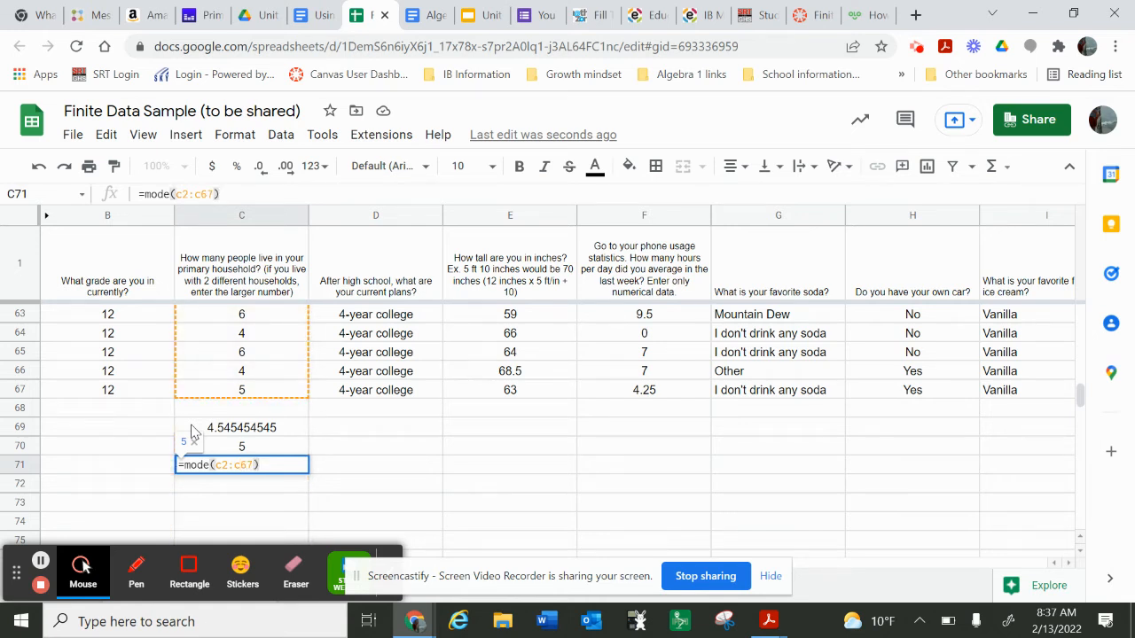
pyautogui.press('Return')
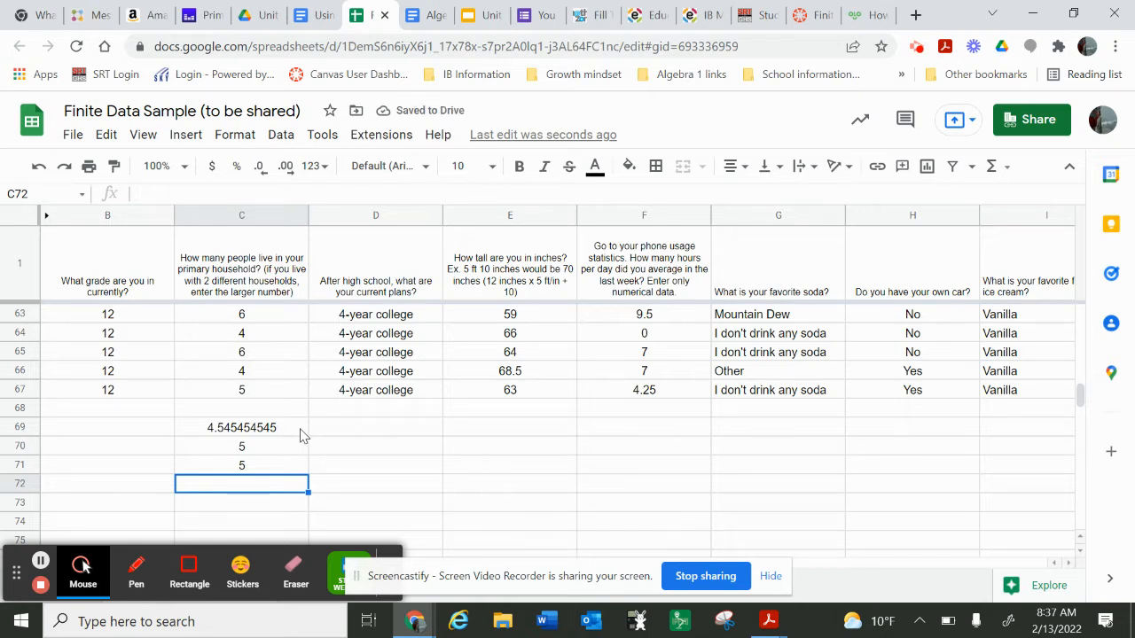
# Step: Fill the average formula from C69 across to D69 and E69, and select the copy in D69
pyautogui.click(300, 433)
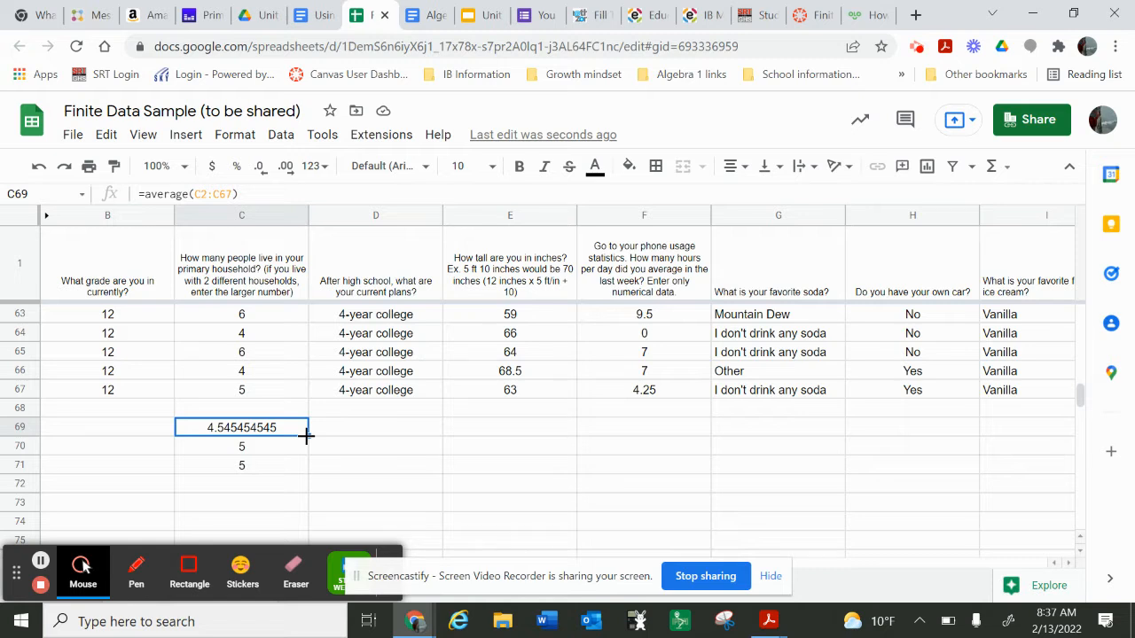
pyautogui.moveTo(306, 435); pyautogui.dragTo(456, 440)
pyautogui.click(383, 434)
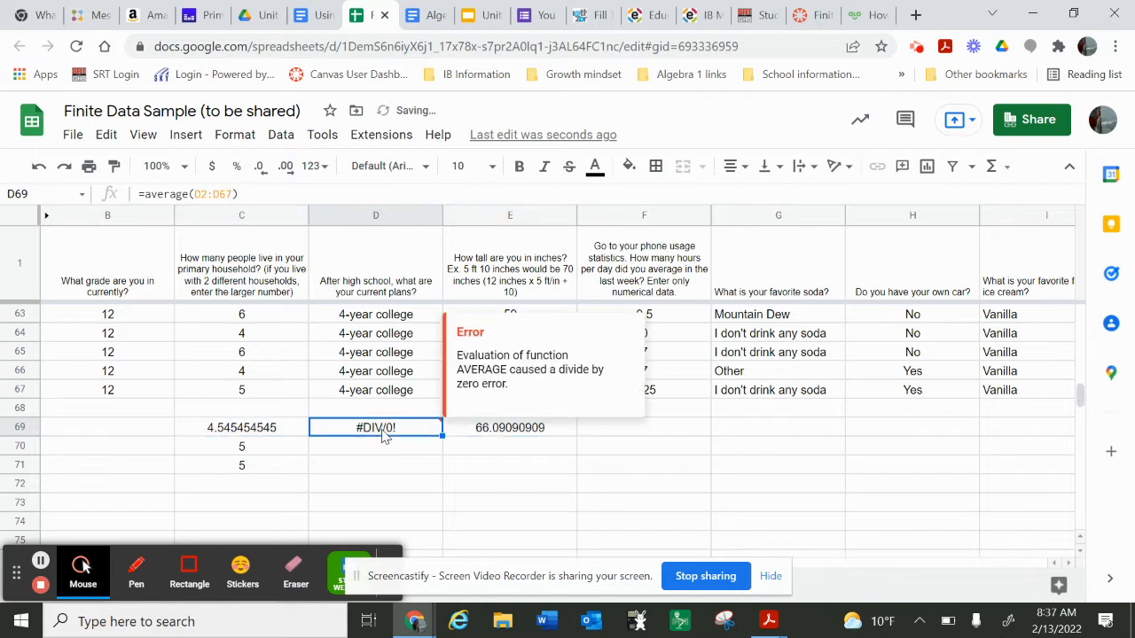
# Step: Clear the average formula from D69, then fill the median and mode formulas from C70 and C71 across to column E
pyautogui.press('Delete')
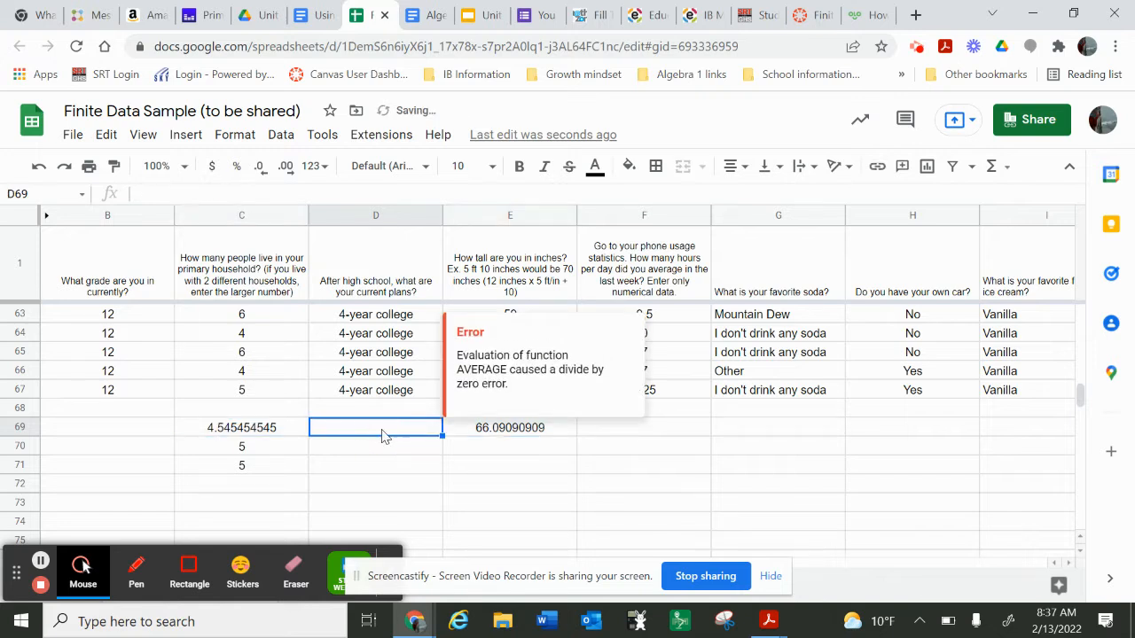
pyautogui.click(275, 453)
pyautogui.moveTo(307, 455); pyautogui.dragTo(482, 453)
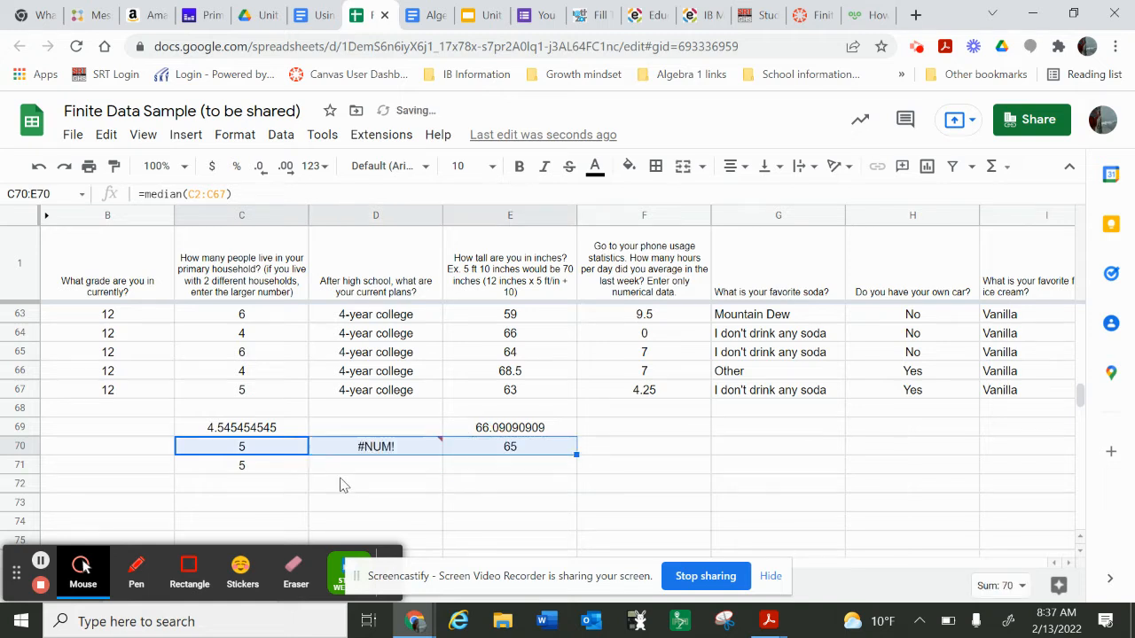
pyautogui.click(288, 469)
pyautogui.moveTo(306, 473); pyautogui.dragTo(464, 476)
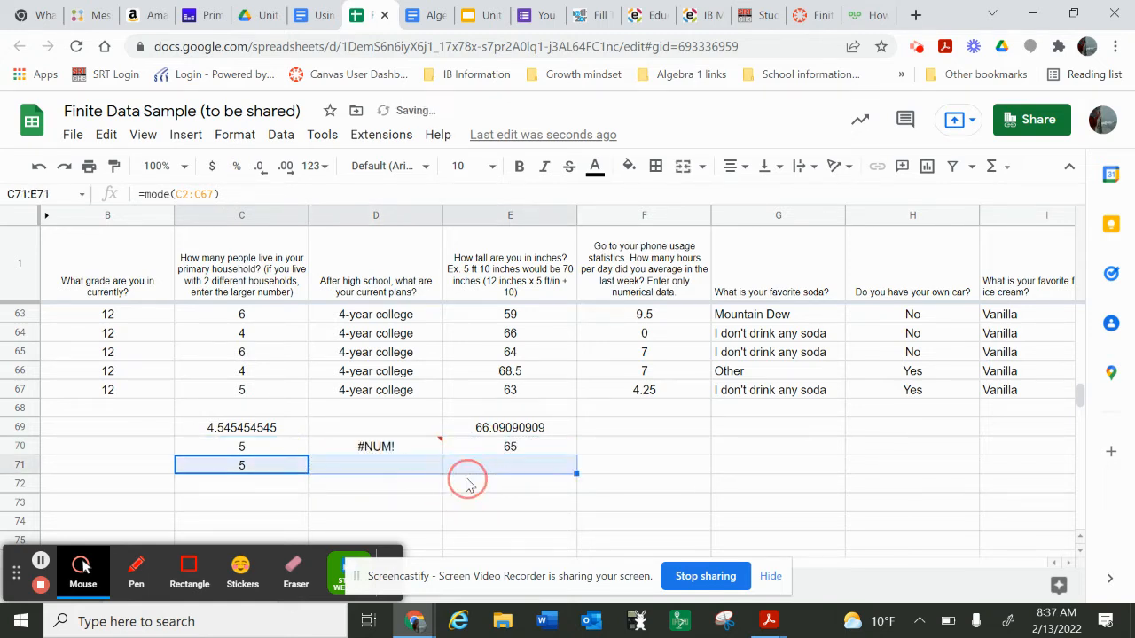
# Step: Clear the mode and median formulas from D71 and D70 in the post-high-school plans column
pyautogui.click(368, 472)
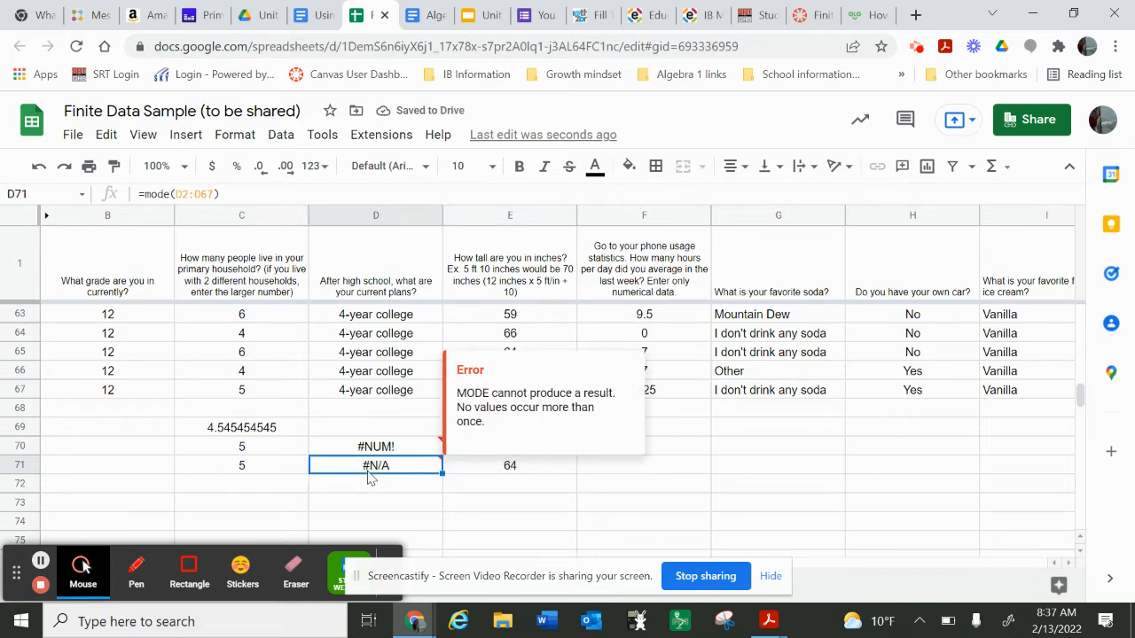
pyautogui.click(372, 450)
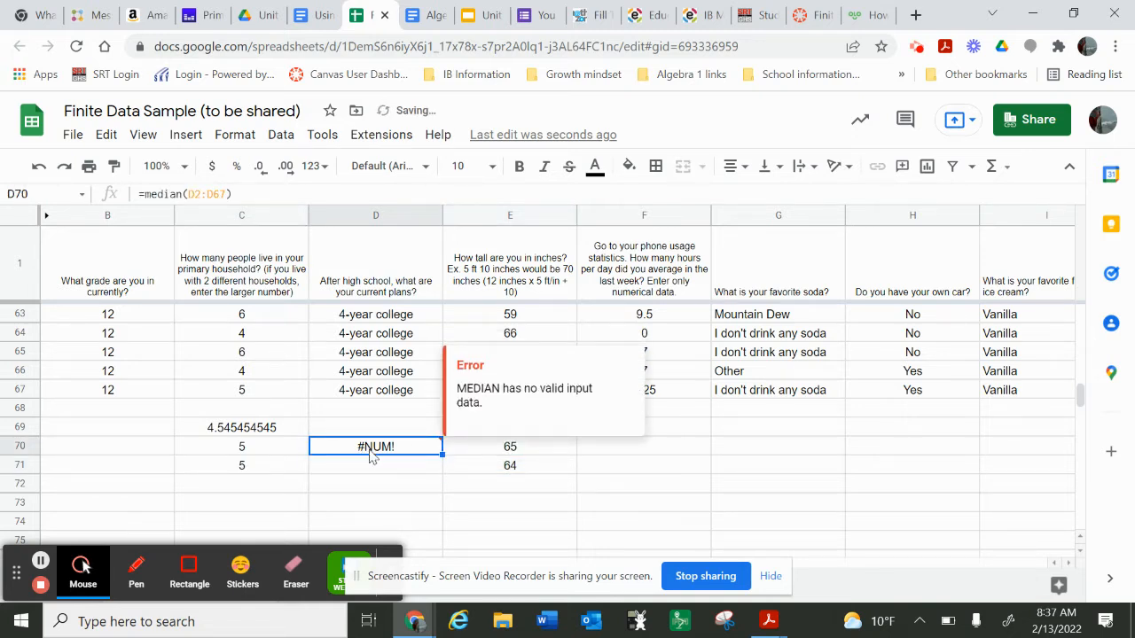
pyautogui.press('Delete')
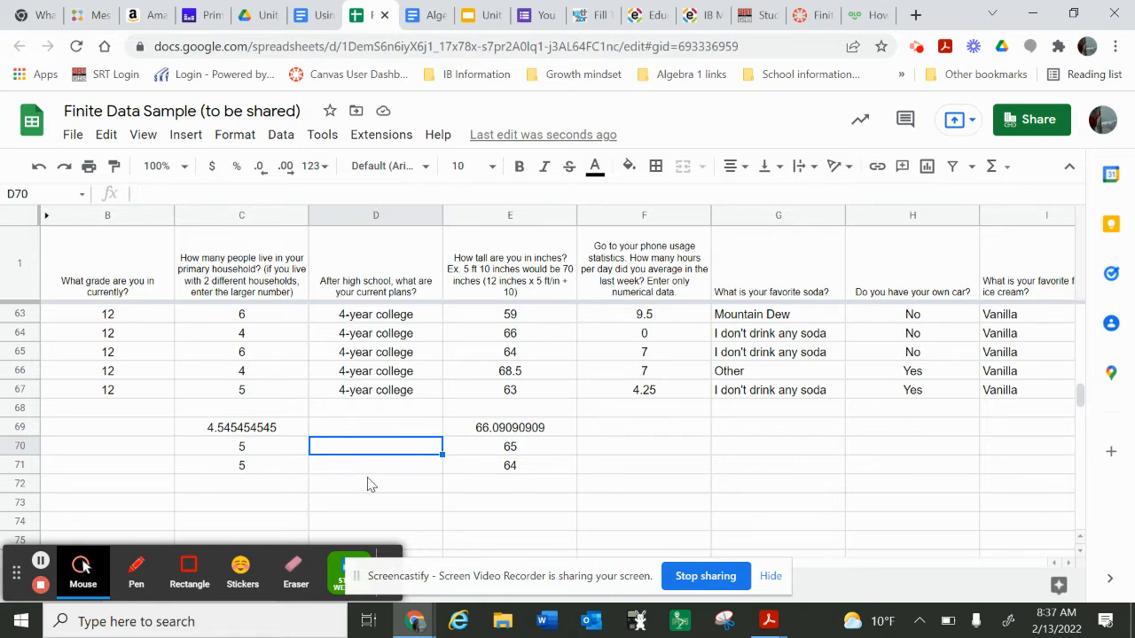
# Step: Insert a chart based on column J, the responses on where students will be living in 5 years
pyautogui.scroll(1, 512, 417)
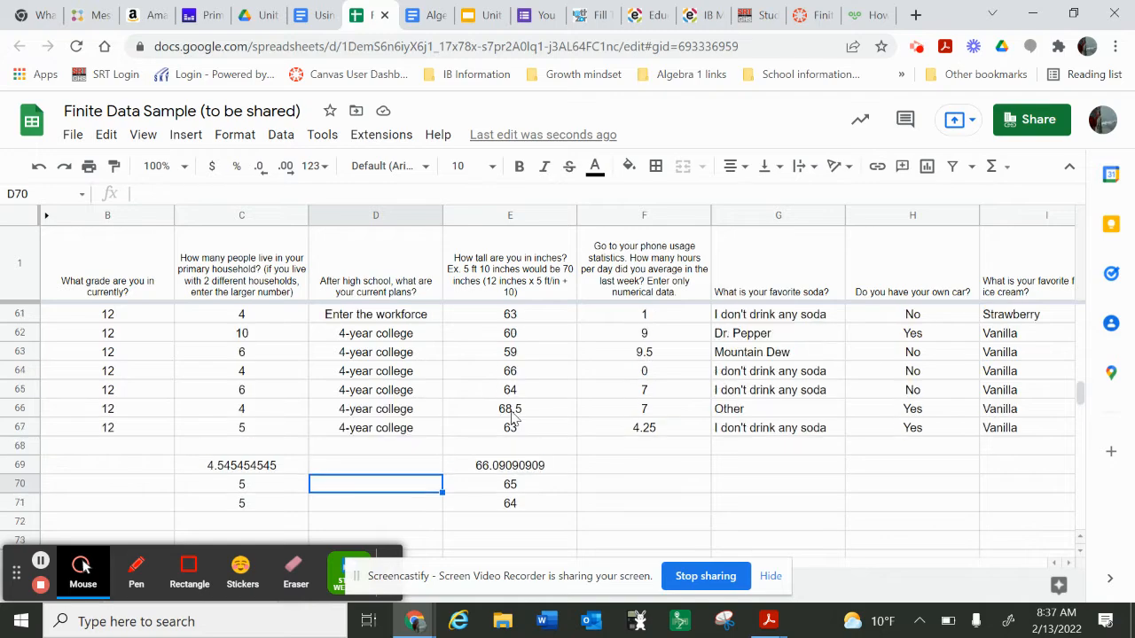
pyautogui.hscroll(5, 512, 417)
pyautogui.hscroll(1, 512, 416)
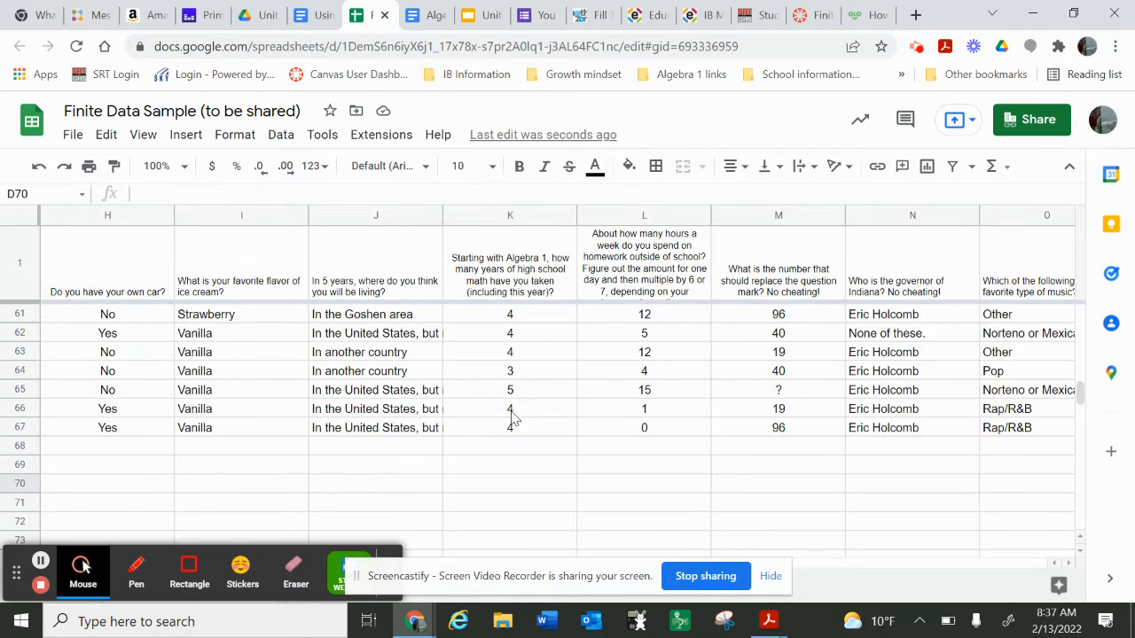
pyautogui.scroll(5, 511, 417)
pyautogui.scroll(14, 511, 417)
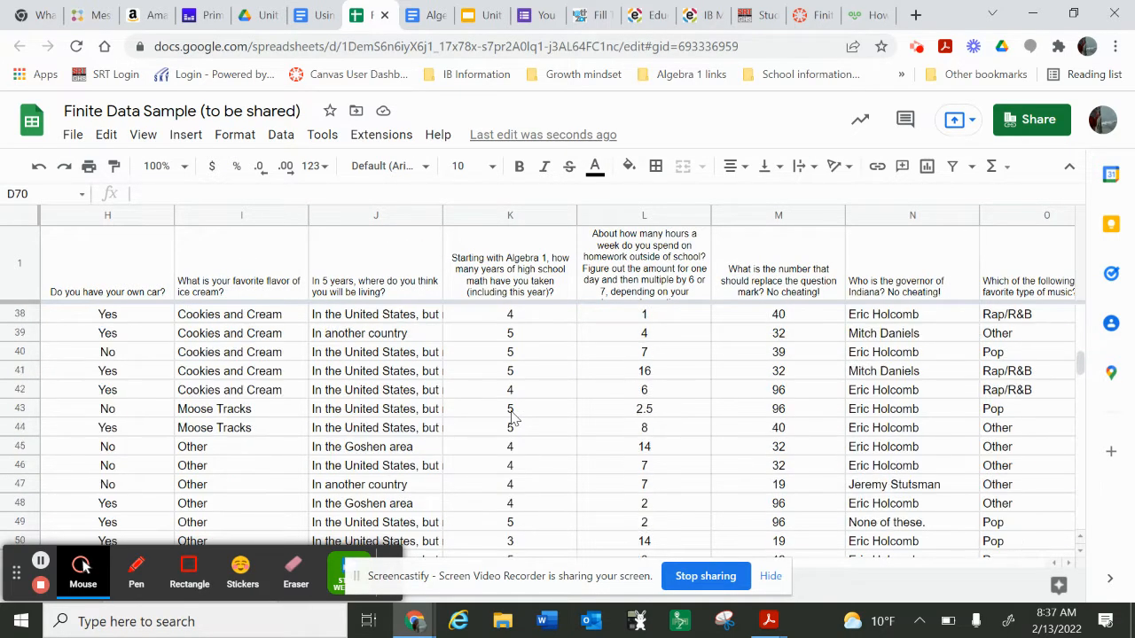
pyautogui.scroll(2, 512, 418)
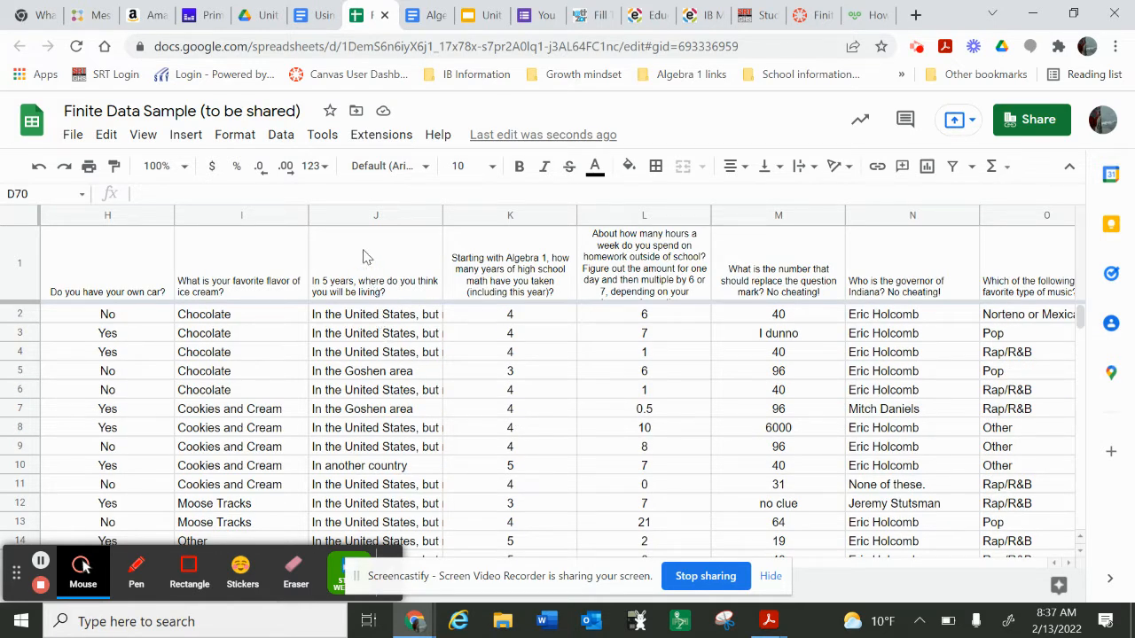
pyautogui.click(355, 213)
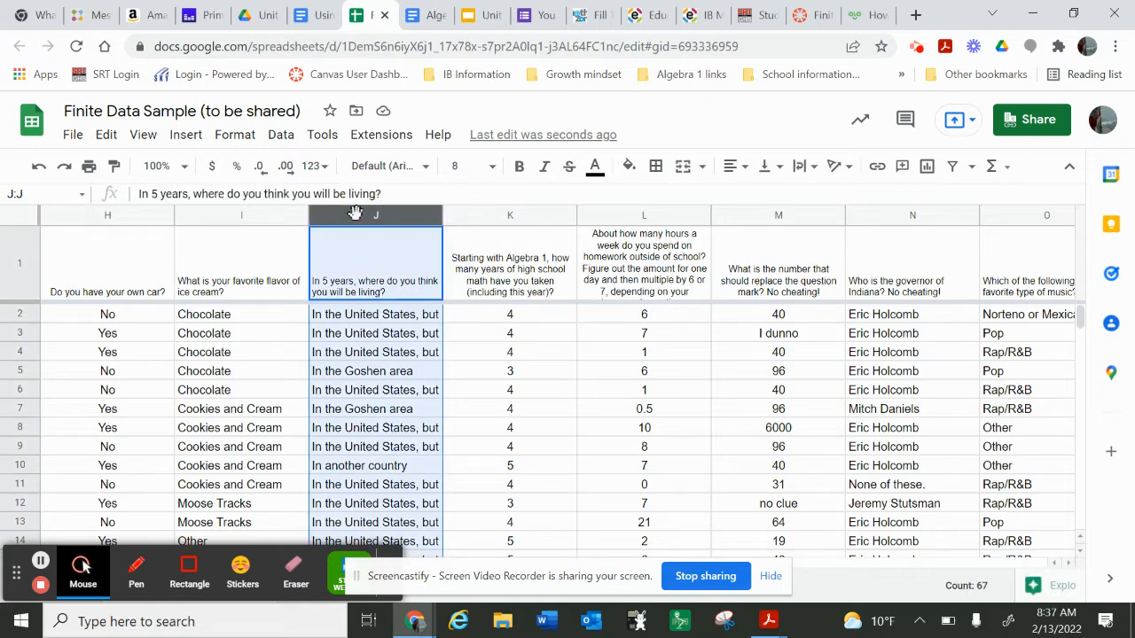
pyautogui.click(186, 138)
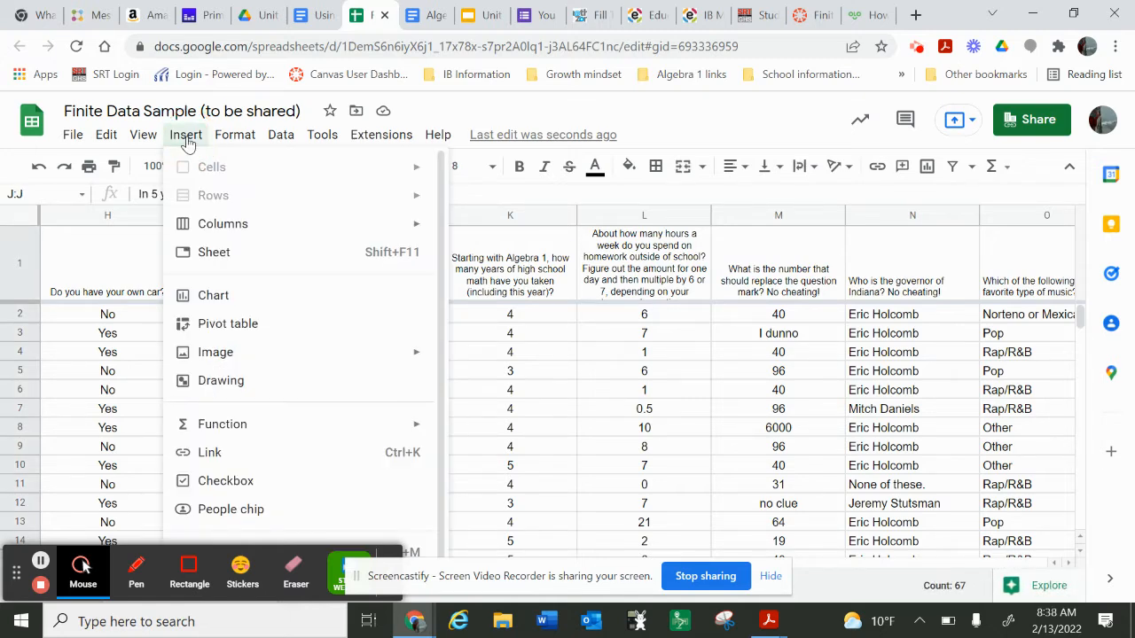
pyautogui.click(215, 291)
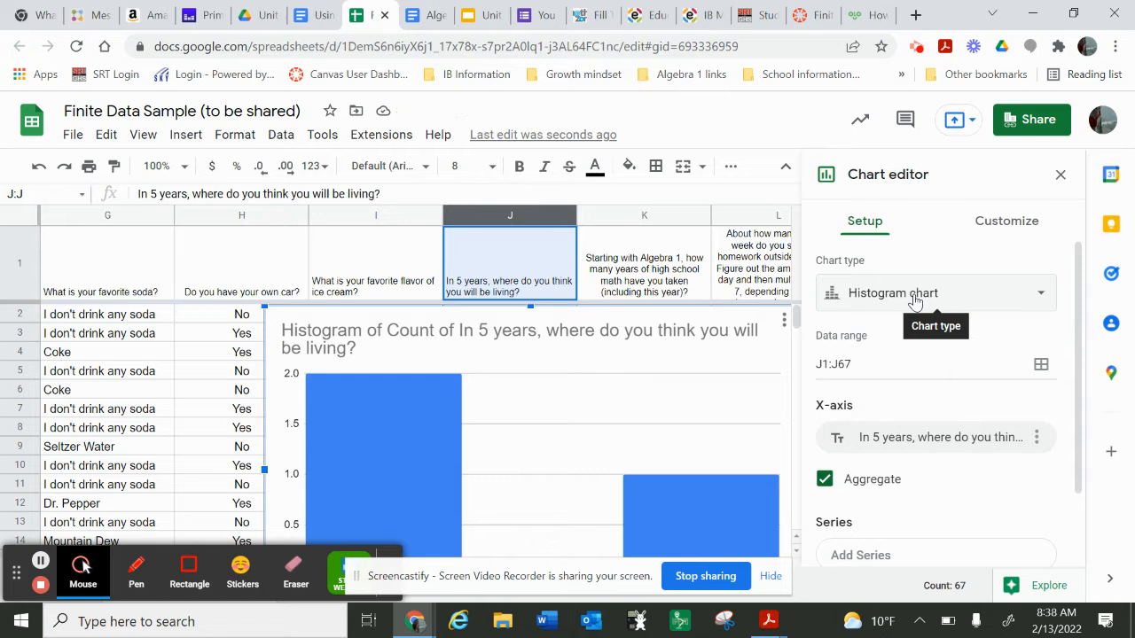
# Step: Change the column J chart to a pie chart and review its slices and labels
pyautogui.click(913, 301)
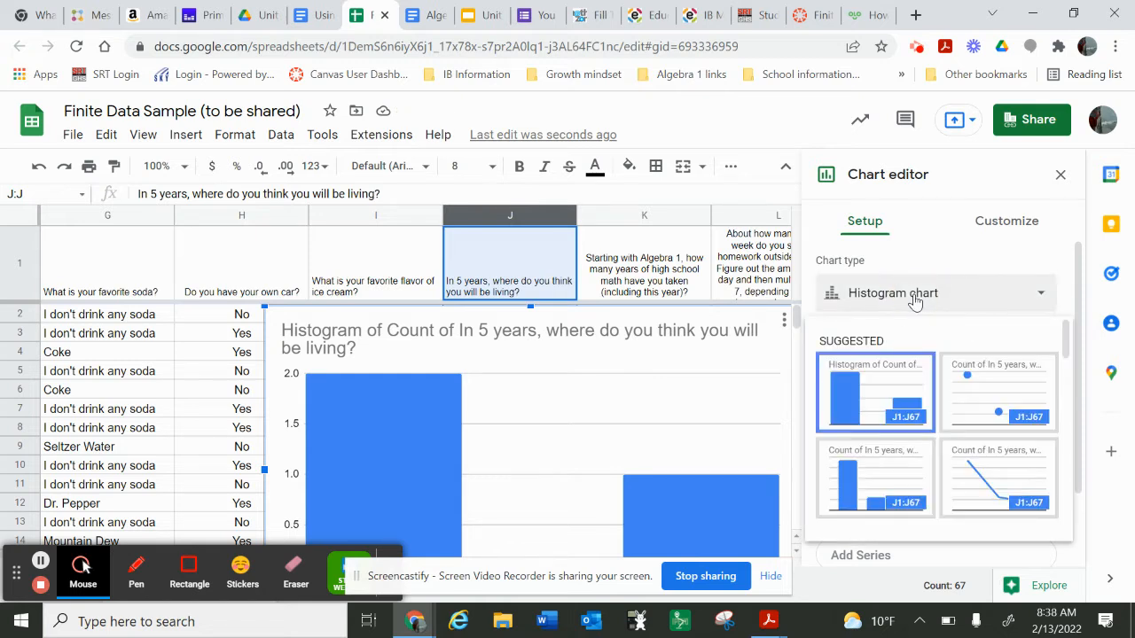
pyautogui.scroll(-3, 893, 429)
pyautogui.scroll(-5, 893, 430)
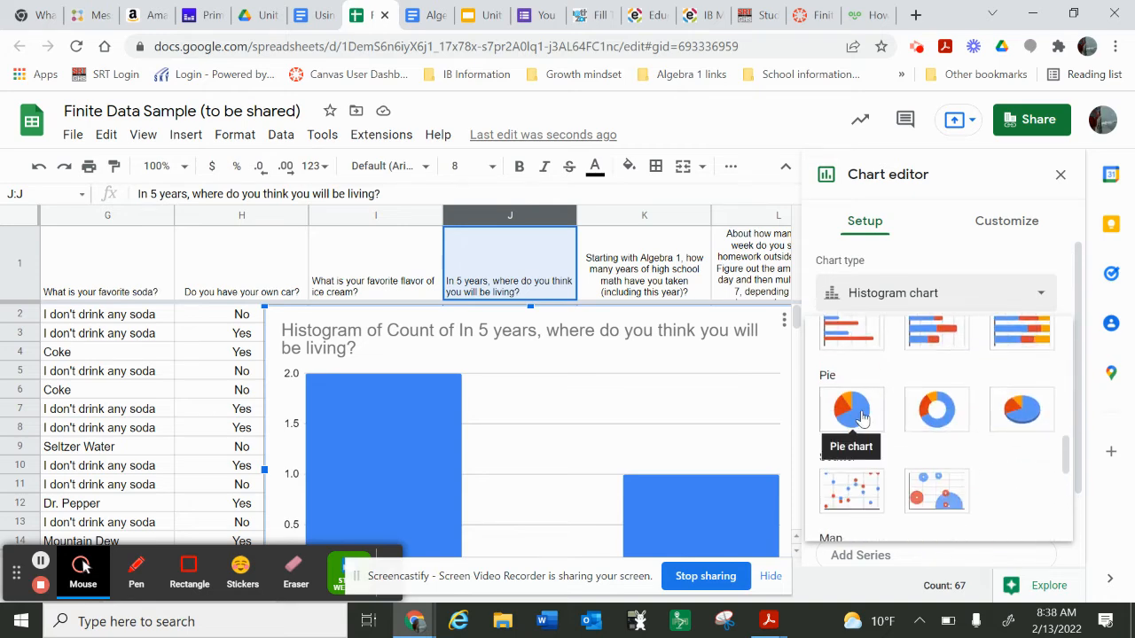
pyautogui.click(864, 417)
pyautogui.scroll(-3, 675, 440)
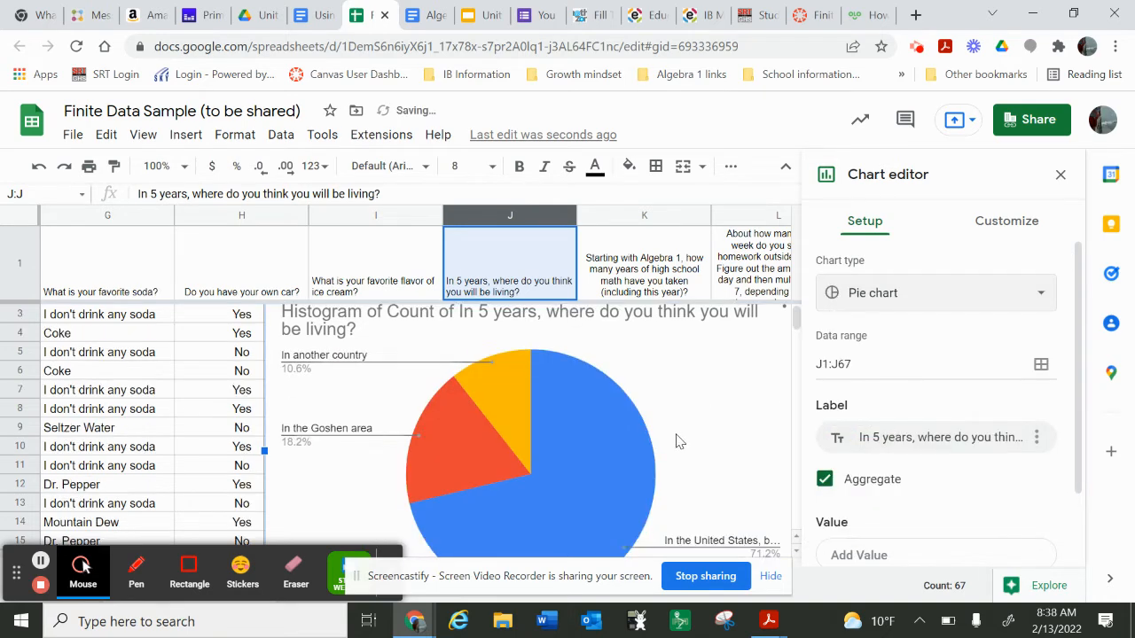
pyautogui.scroll(-1, 675, 440)
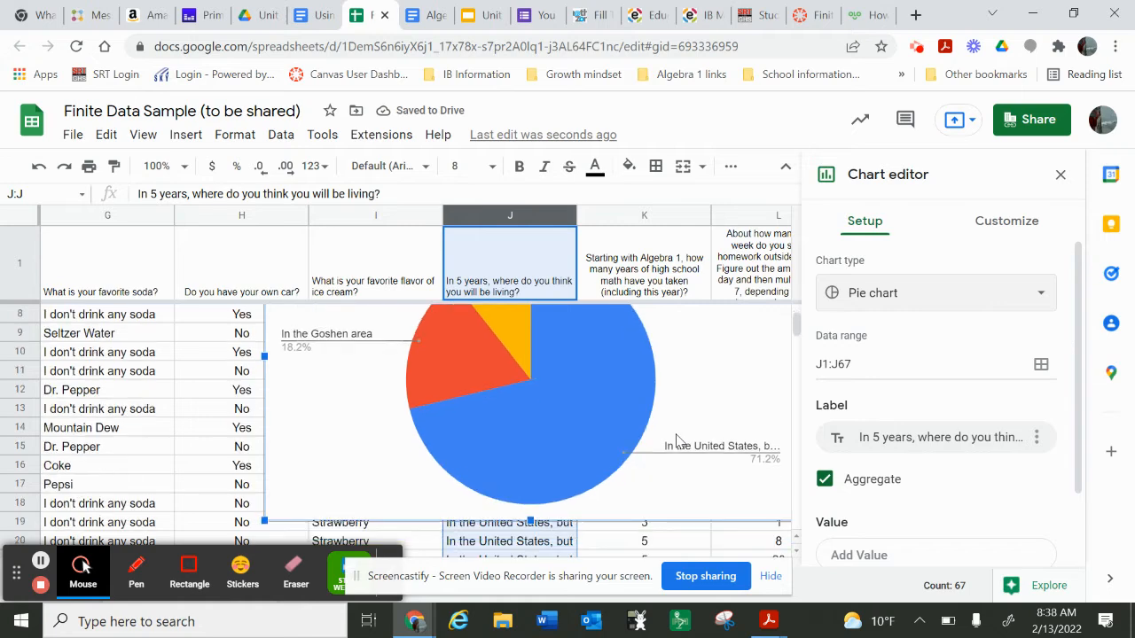
pyautogui.scroll(4, 675, 441)
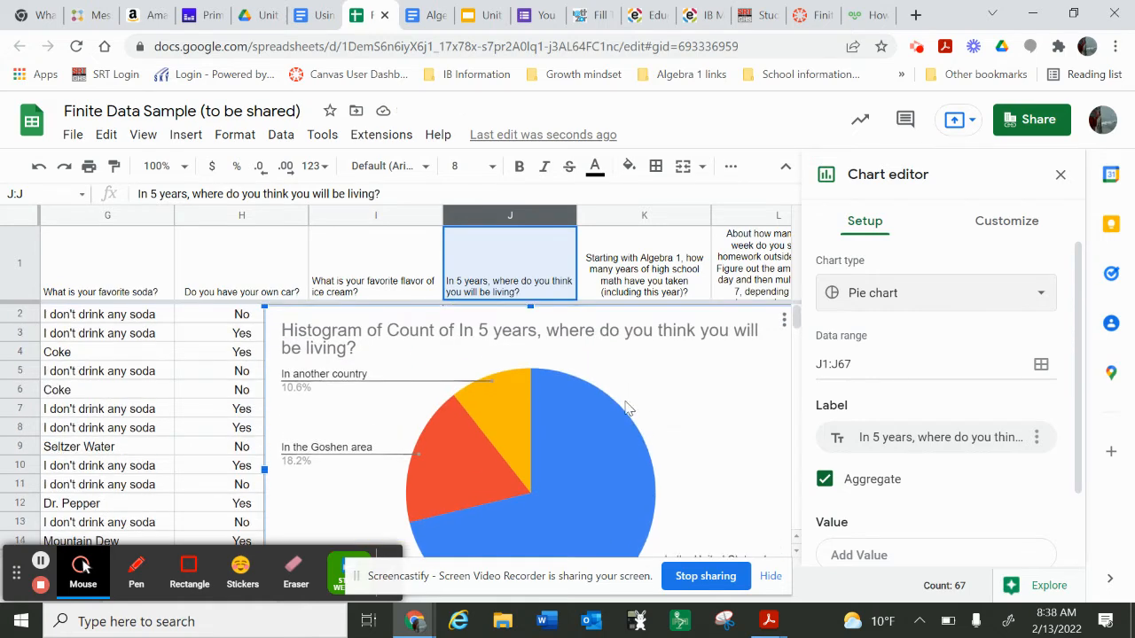
pyautogui.scroll(-1, 631, 420)
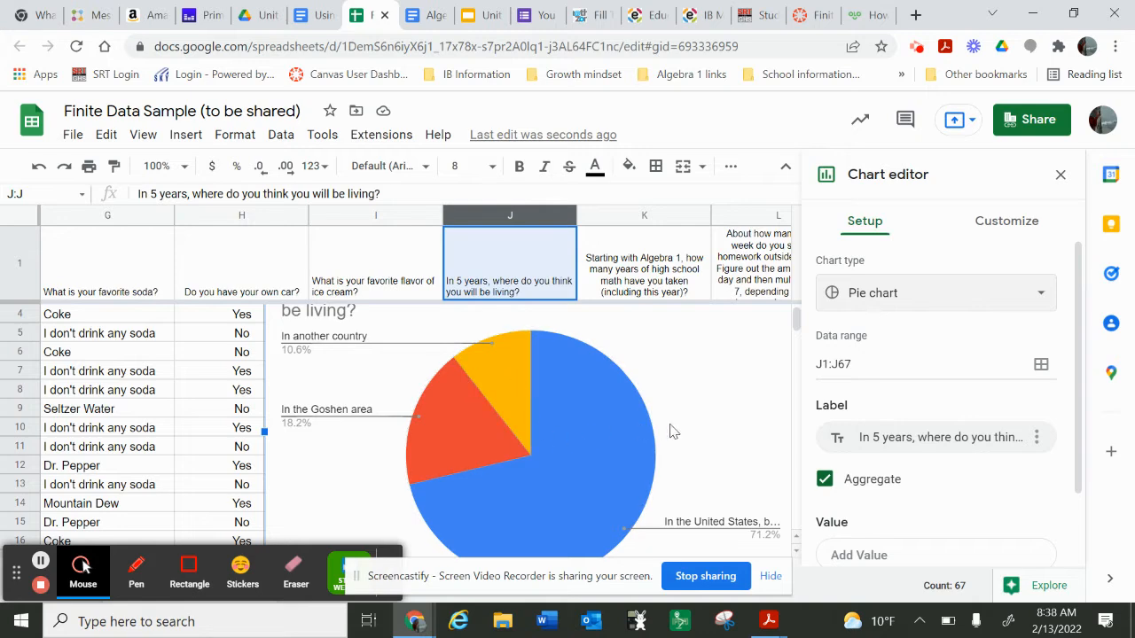
# Step: Change the pie chart of future living locations to a doughnut chart
pyautogui.click(873, 299)
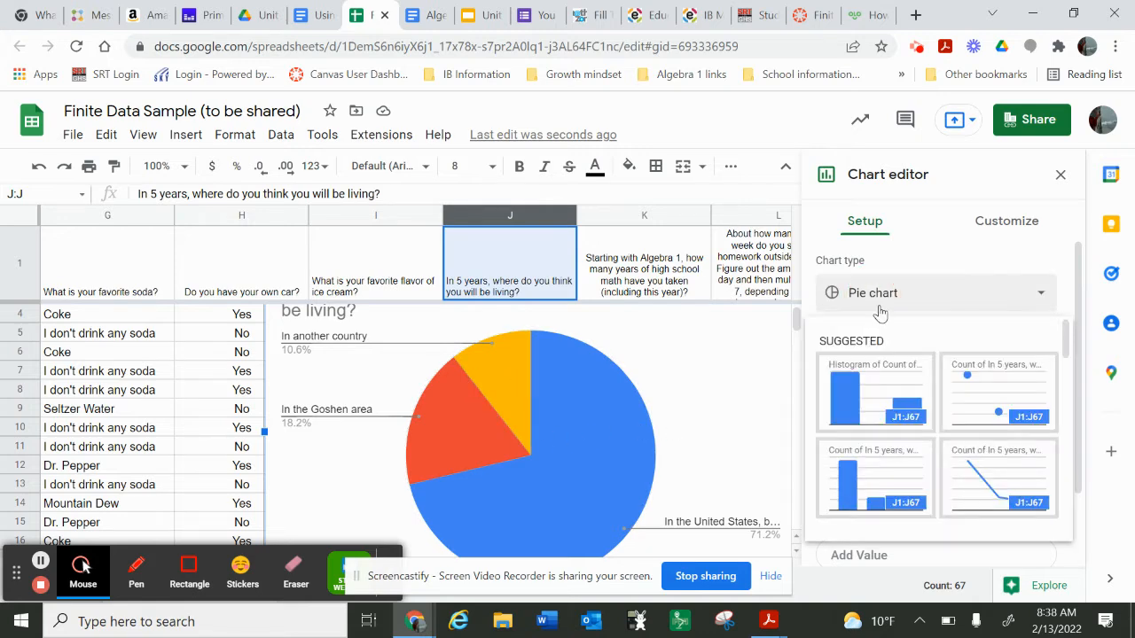
pyautogui.scroll(-5, 877, 407)
pyautogui.scroll(-2, 891, 400)
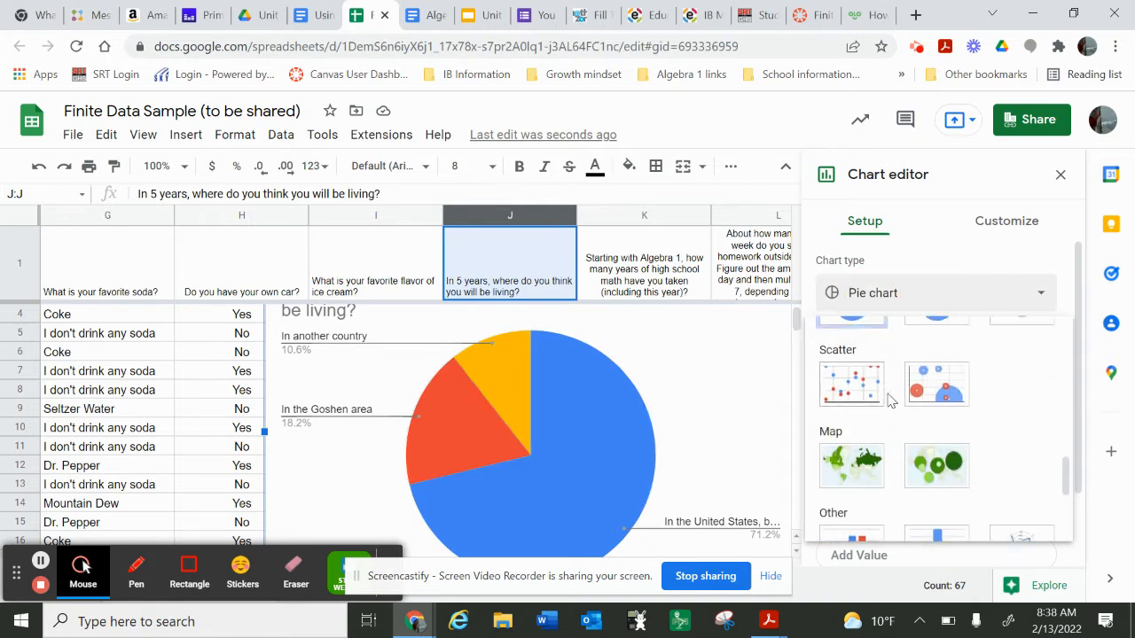
pyautogui.scroll(3, 891, 401)
pyautogui.click(940, 407)
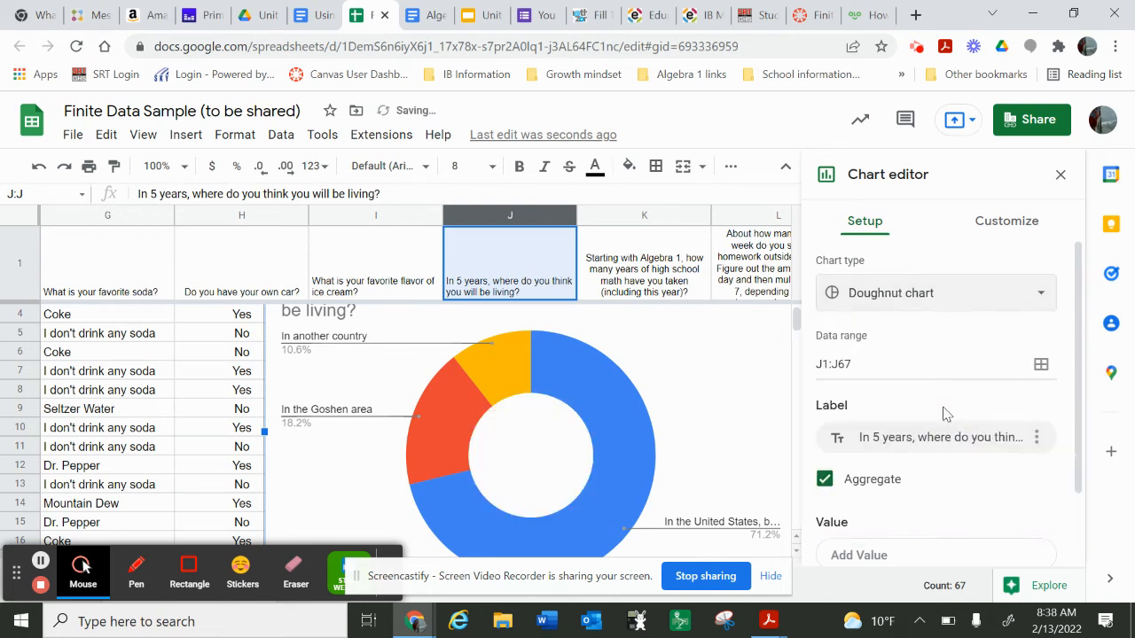
pyautogui.click(905, 298)
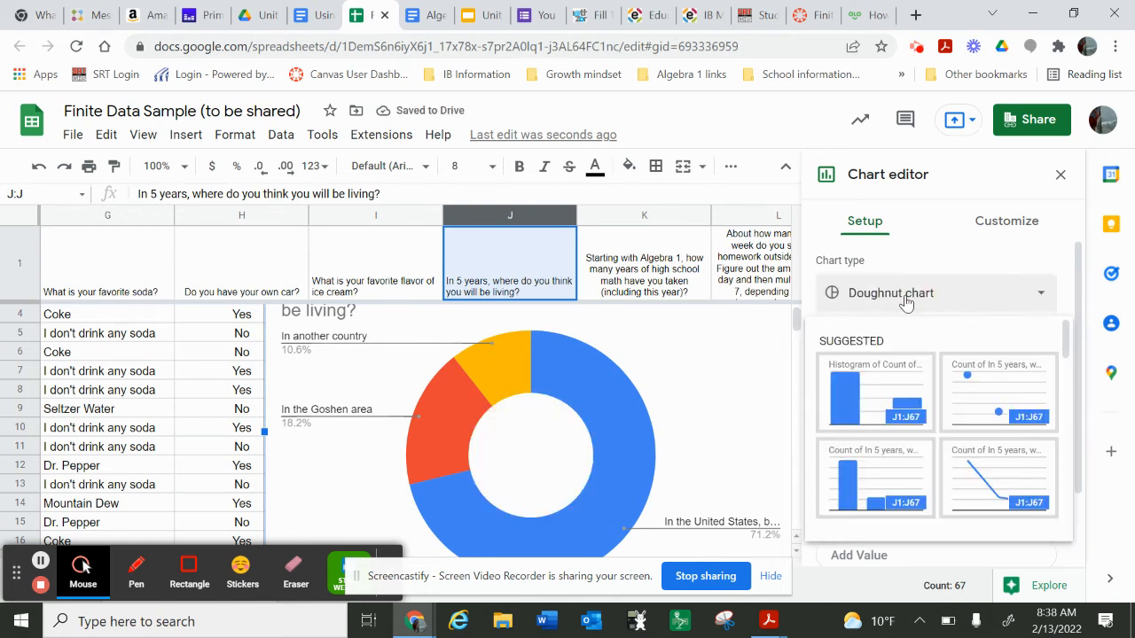
# Step: Close the chart editor and delete the doughnut chart from the sheet
pyautogui.click(1059, 175)
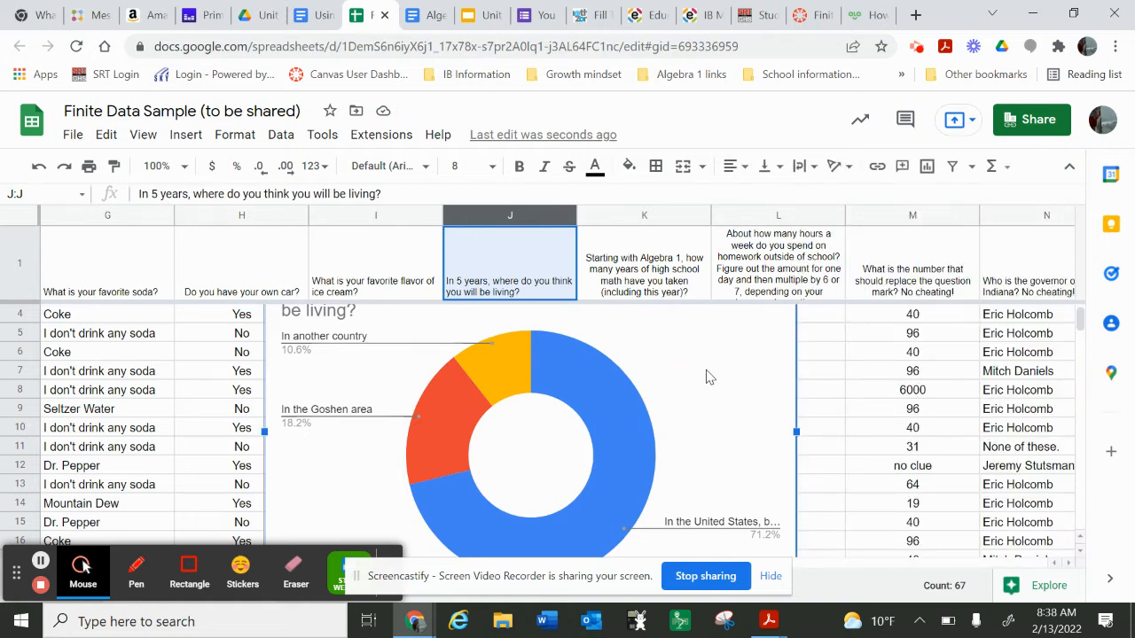
pyautogui.press('Delete')
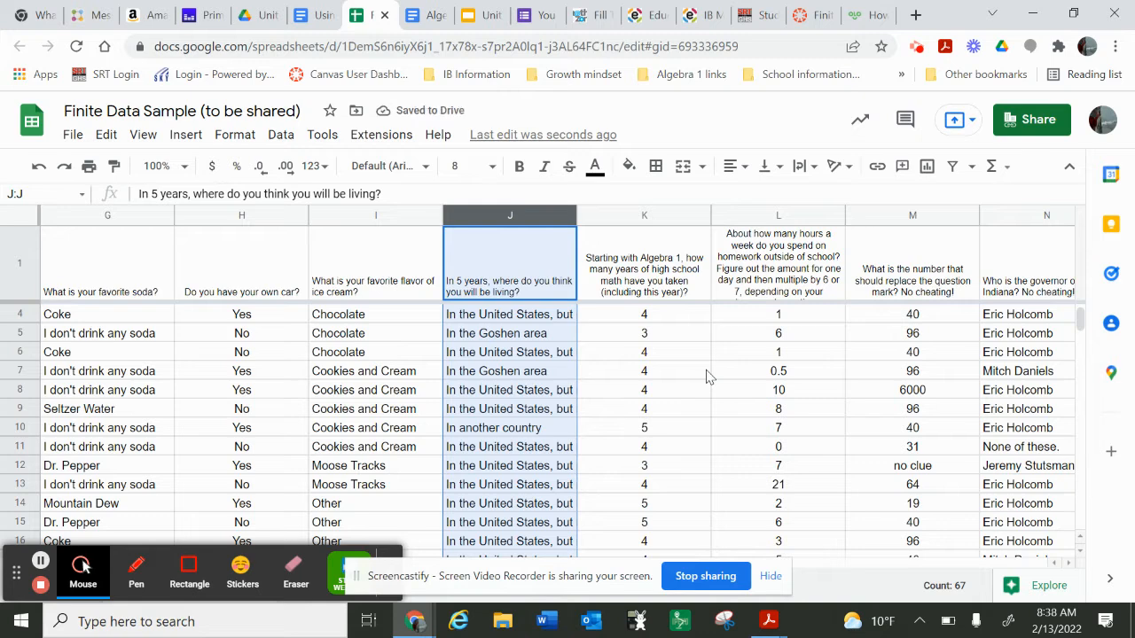
pyautogui.click(683, 396)
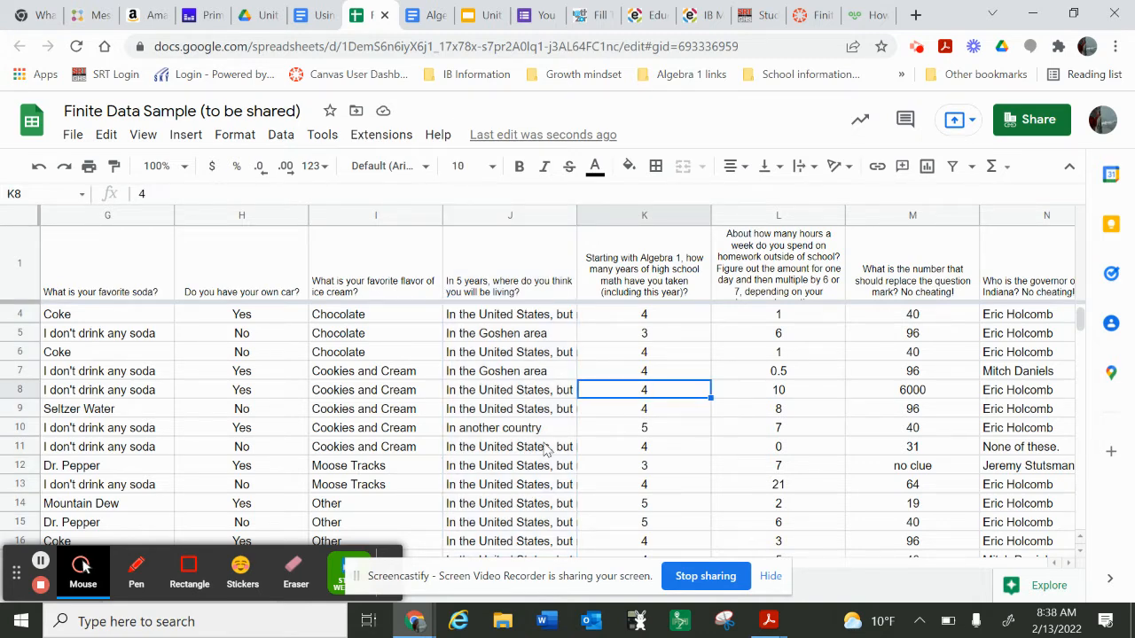
# Step: Clear the average, median and mode formulas from C69 to C71 below the household size column
pyautogui.hscroll(-5, 546, 450)
pyautogui.scroll(1, 541, 452)
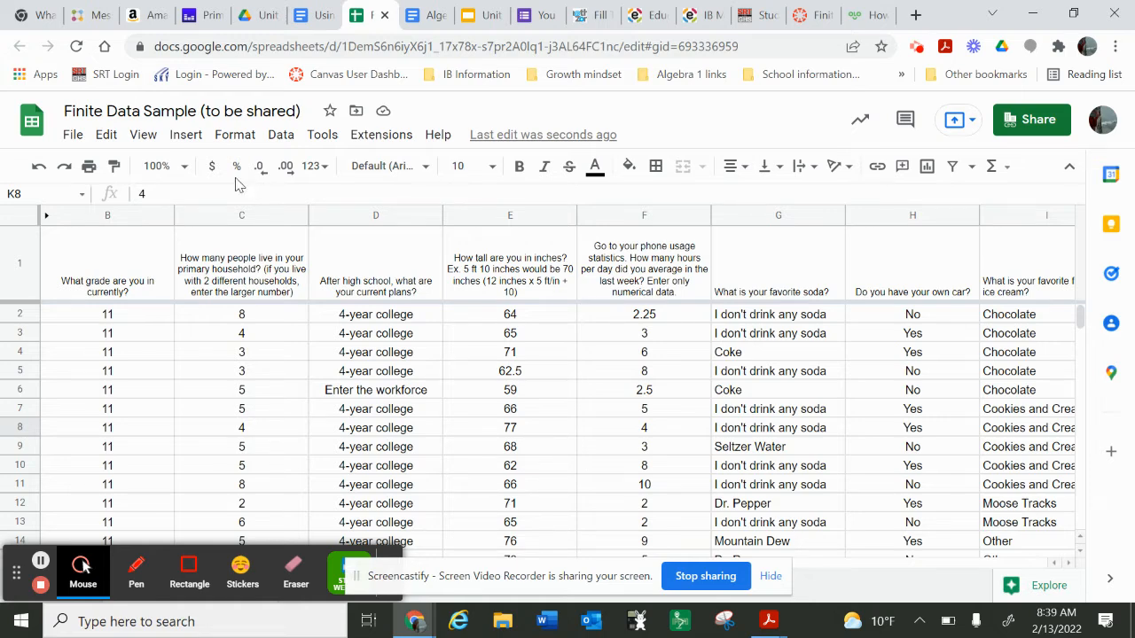
pyautogui.click(235, 220)
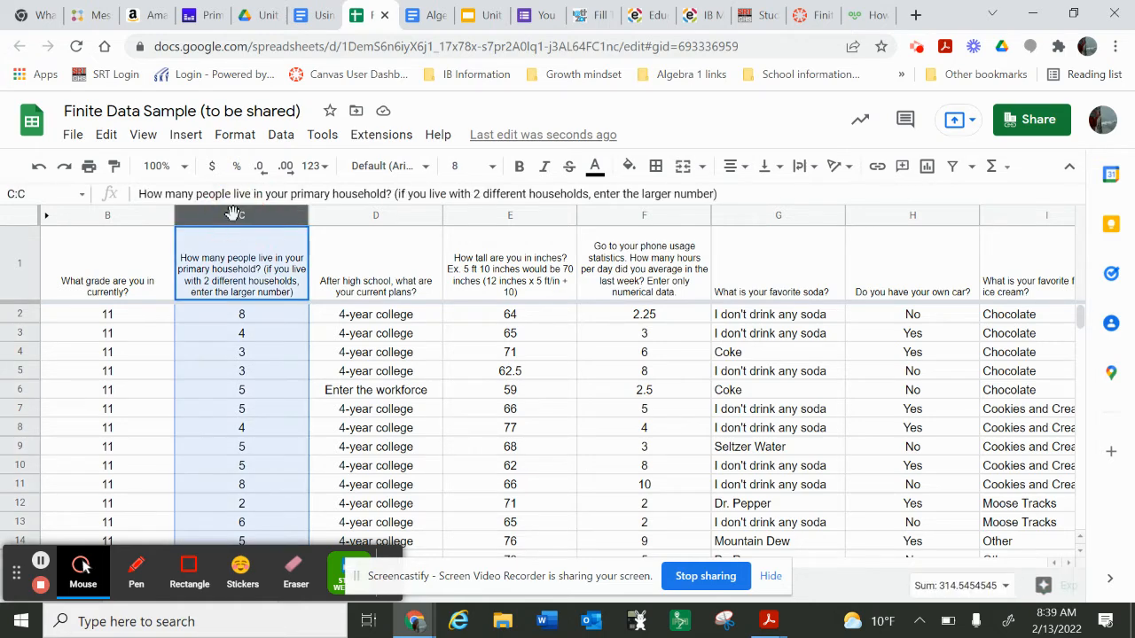
pyautogui.scroll(-3, 276, 341)
pyautogui.scroll(-11, 300, 434)
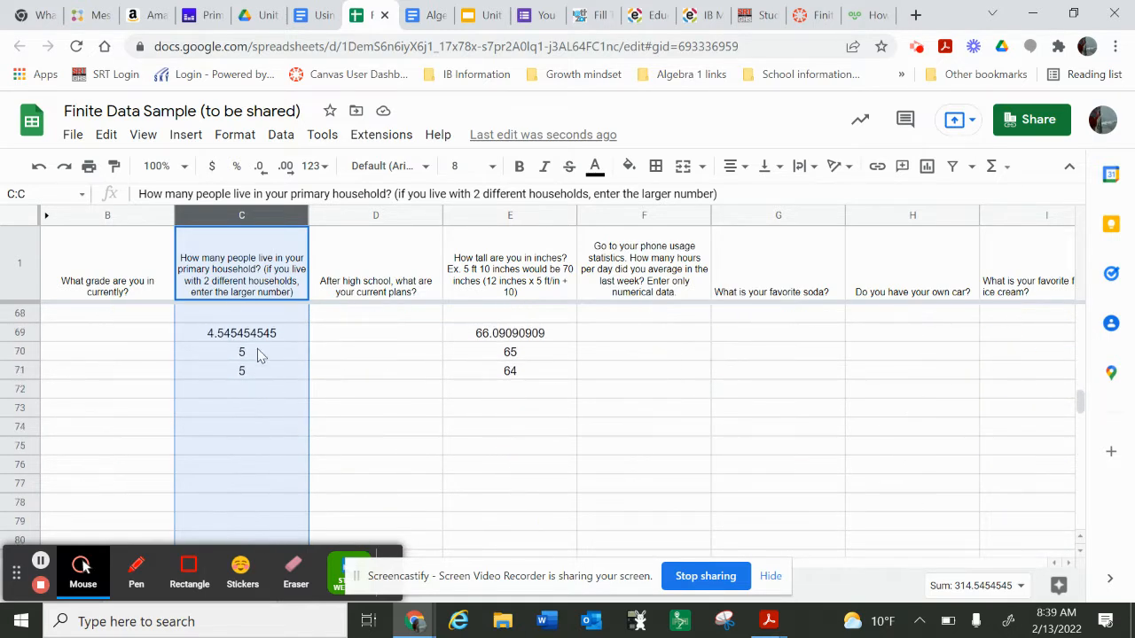
pyautogui.click(255, 340)
pyautogui.press('Delete')
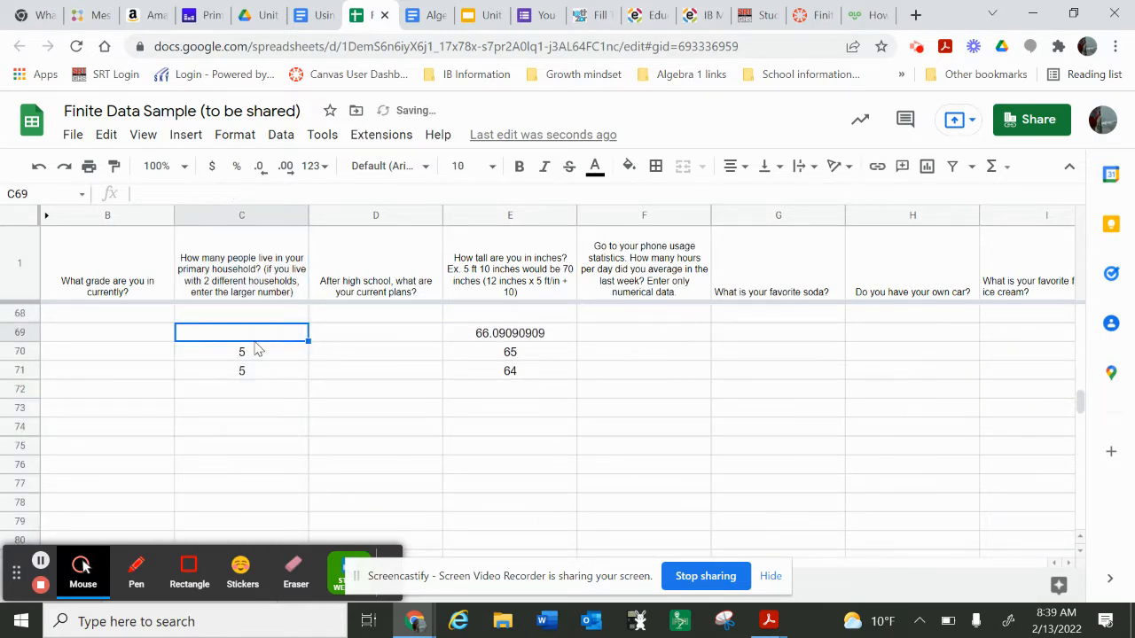
pyautogui.click(254, 349)
pyautogui.press('Delete')
pyautogui.press('Down')
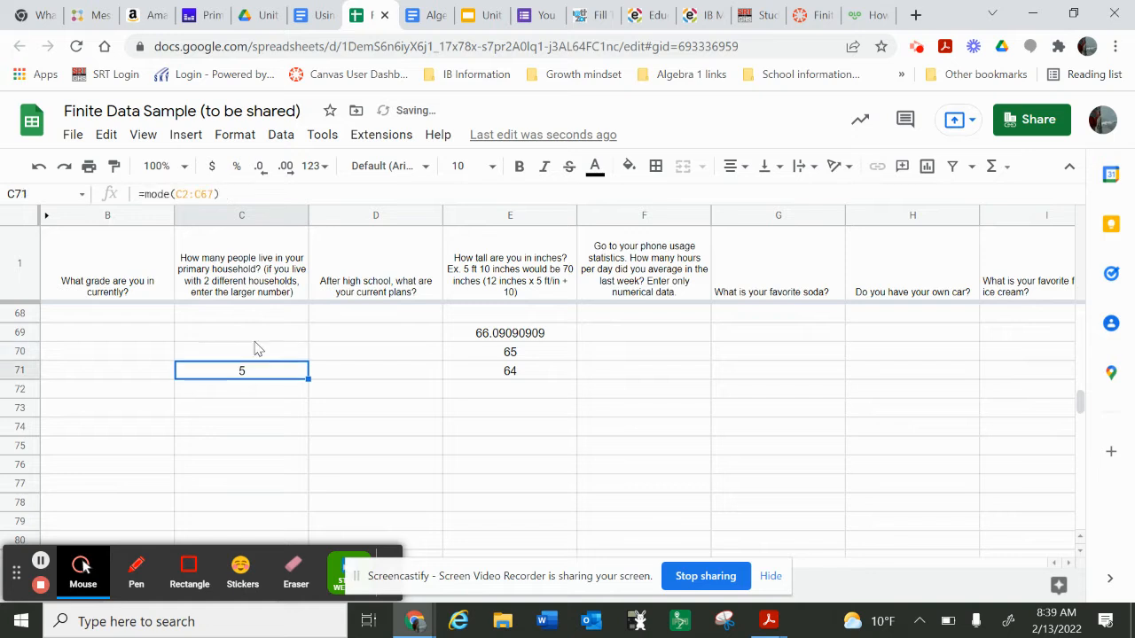
pyautogui.press('Delete')
# Step: Clear the average, median and mode formulas from E69 to E71 below the height column
pyautogui.click(483, 336)
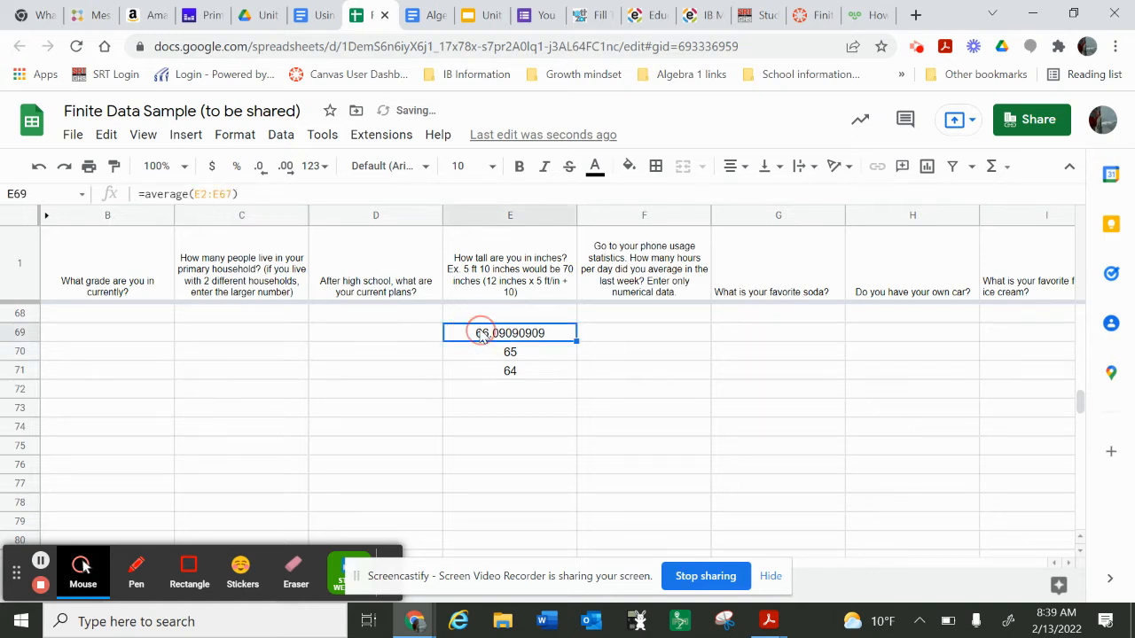
pyautogui.press('Delete')
pyautogui.press('Down')
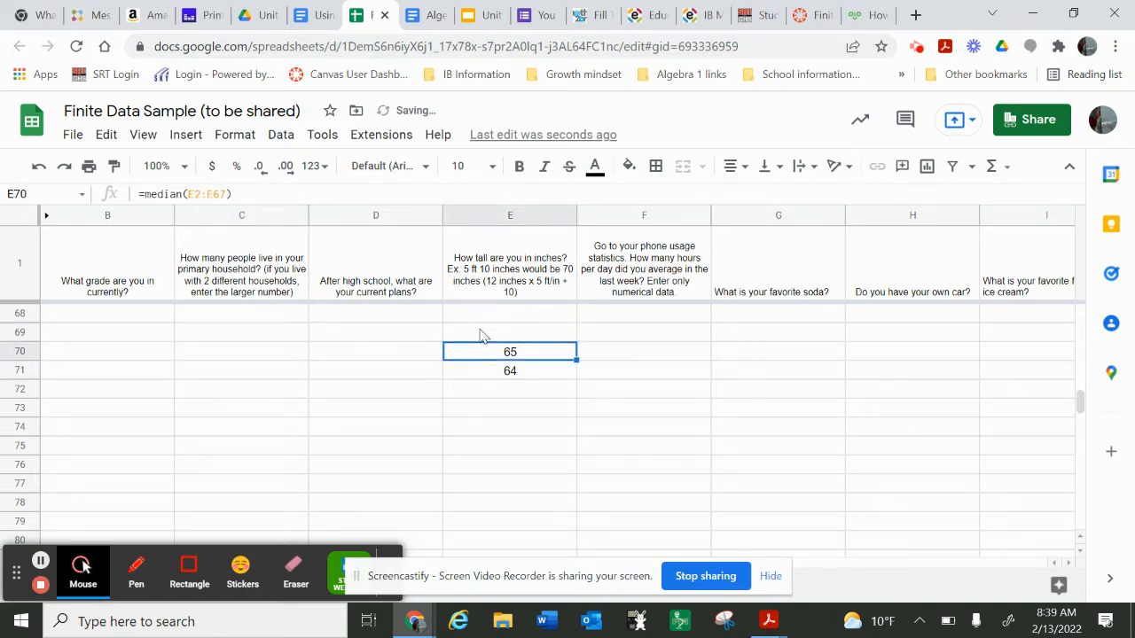
pyautogui.press('Delete')
pyautogui.press('Down')
pyautogui.press('Delete')
pyautogui.scroll(8, 483, 335)
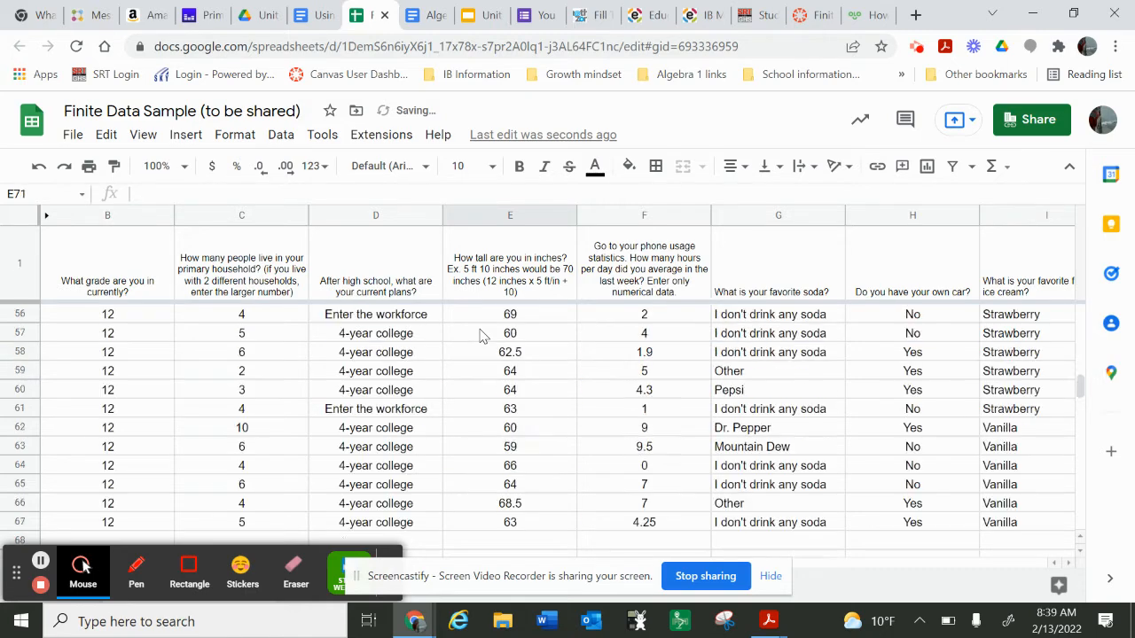
pyautogui.scroll(10, 470, 354)
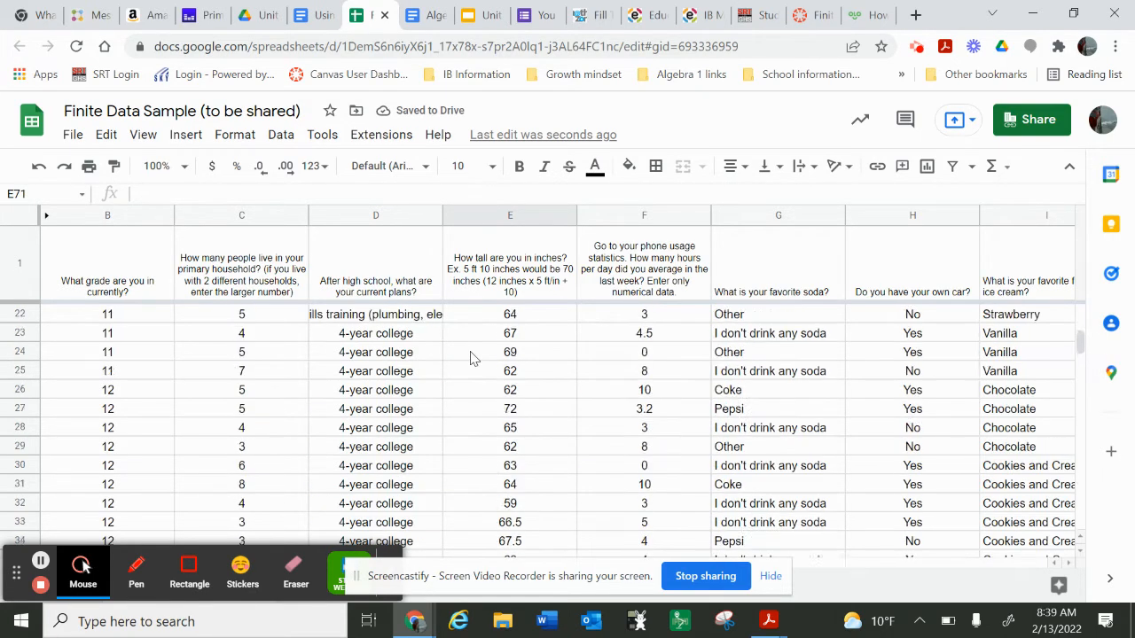
# Step: Insert a chart from the household size column C and the height column E
pyautogui.click(251, 218)
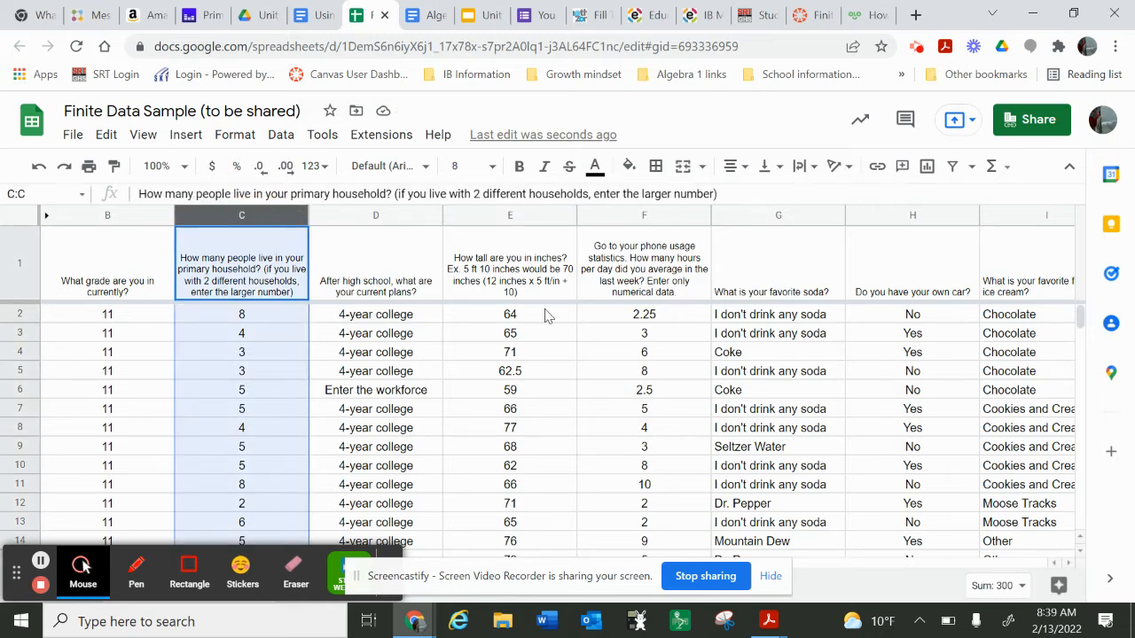
pyautogui.keyDown('ctrl'); pyautogui.click(505, 222); pyautogui.keyUp('ctrl')
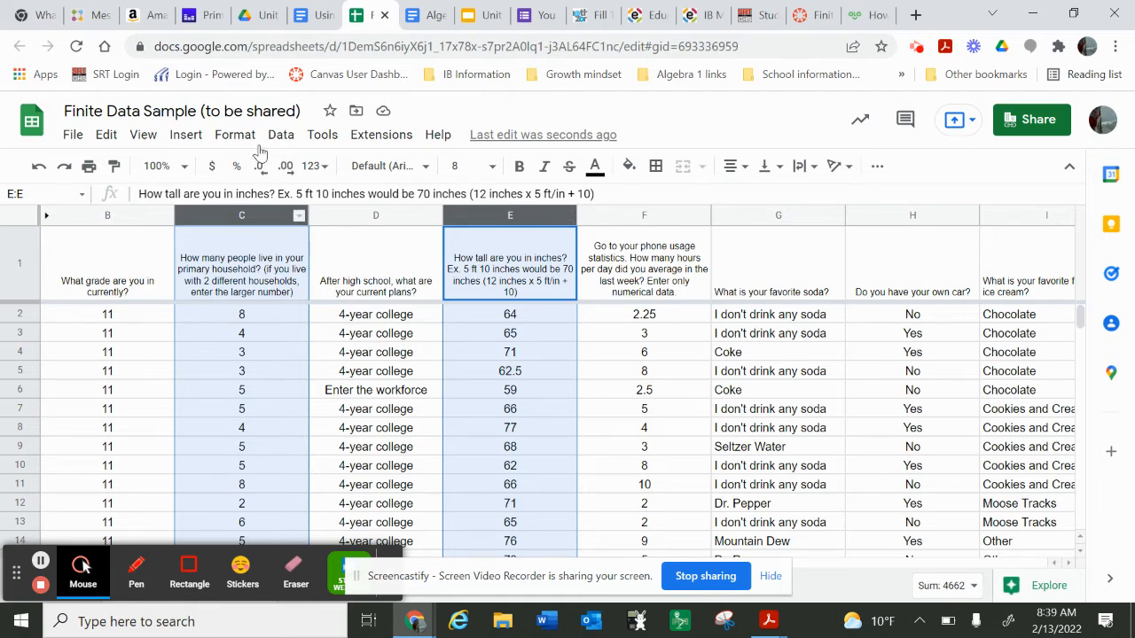
pyautogui.click(185, 133)
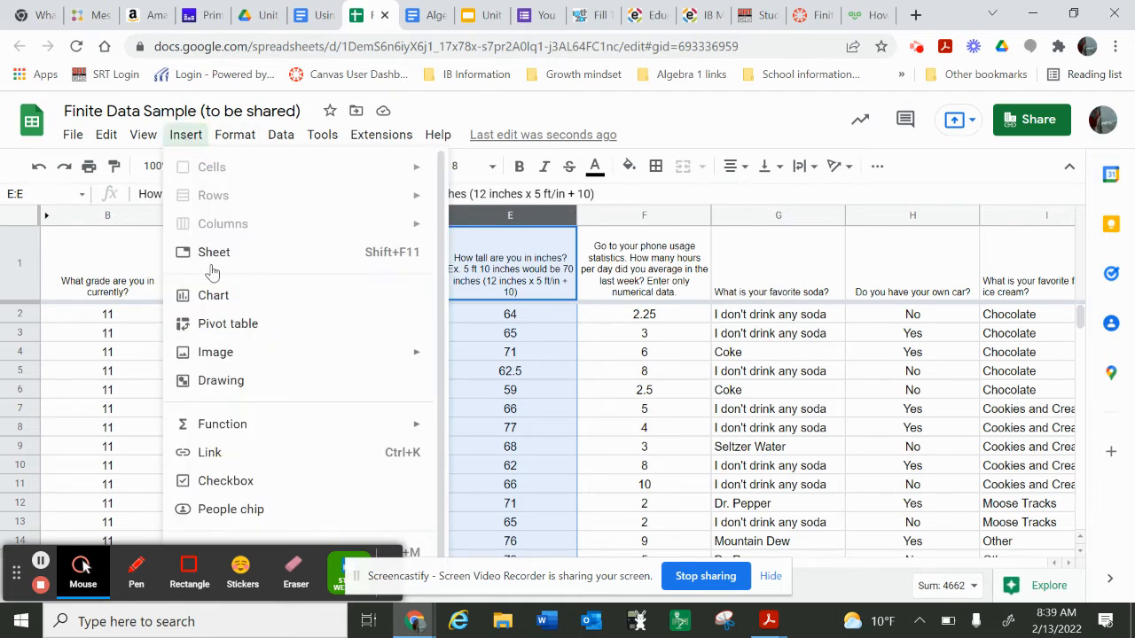
pyautogui.click(214, 296)
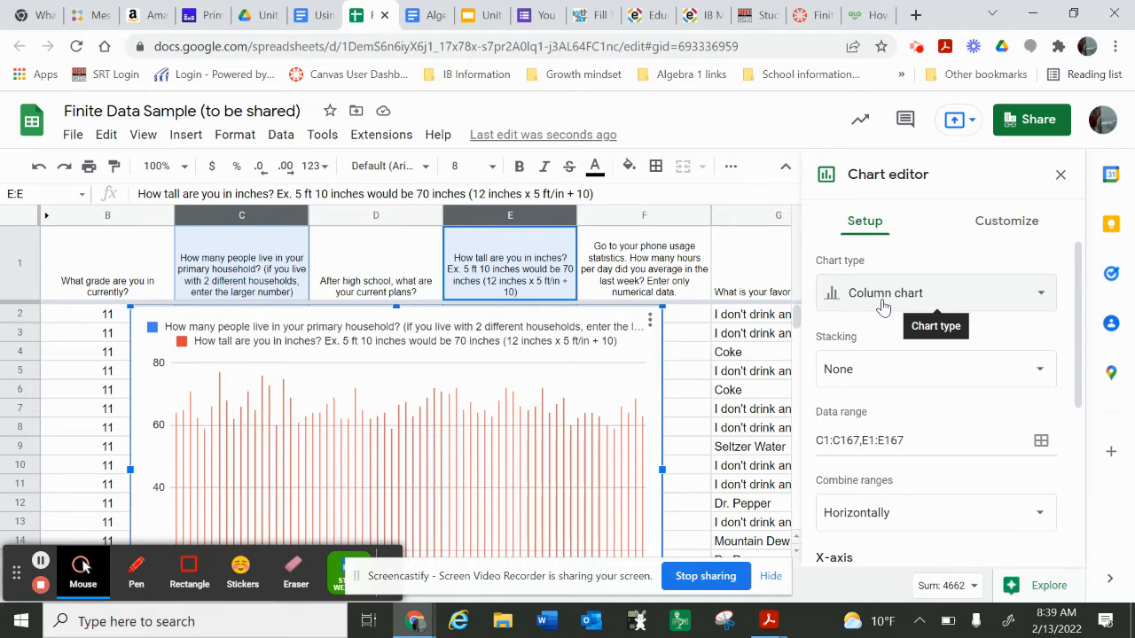
# Step: Change the household size and height chart to a scatter chart and review its plotted points
pyautogui.click(882, 306)
pyautogui.scroll(-5, 873, 426)
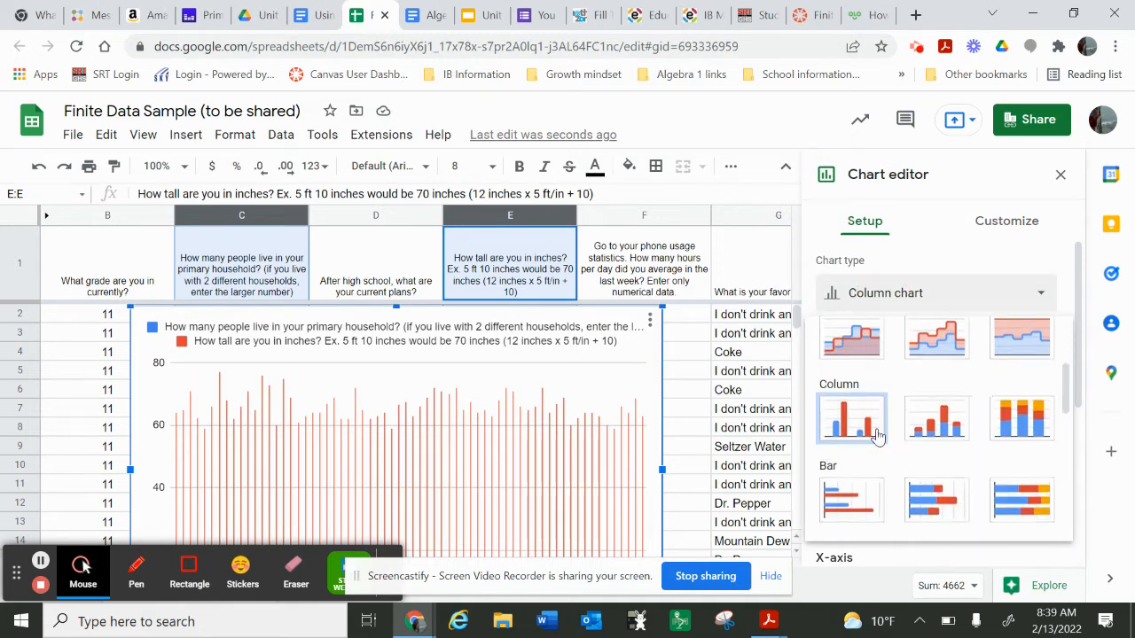
pyautogui.scroll(-3, 873, 438)
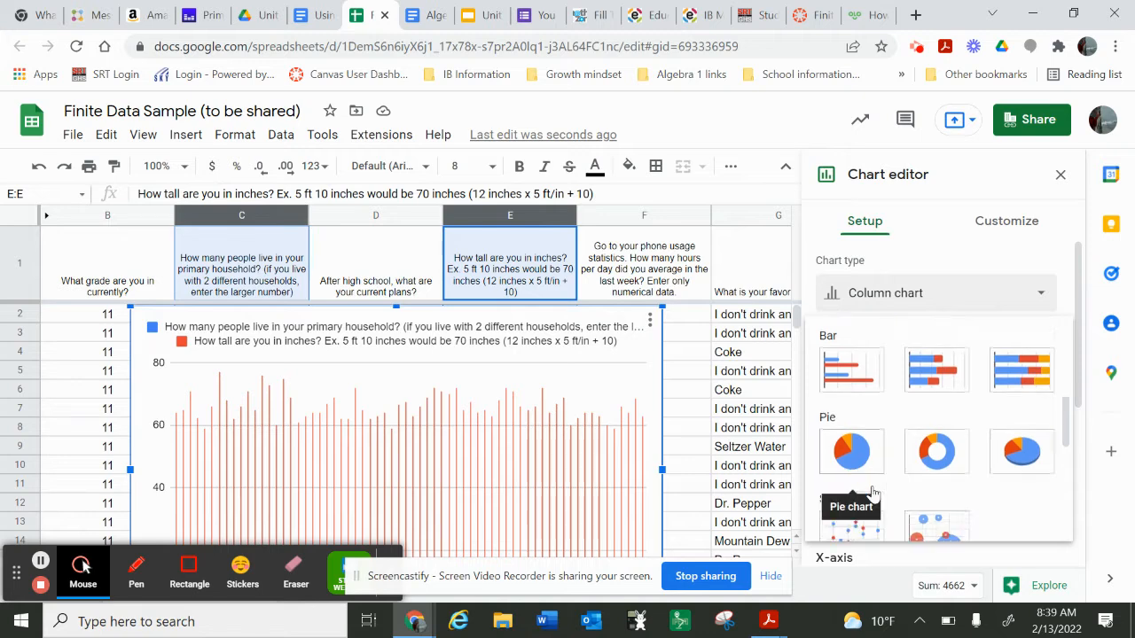
pyautogui.click(851, 431)
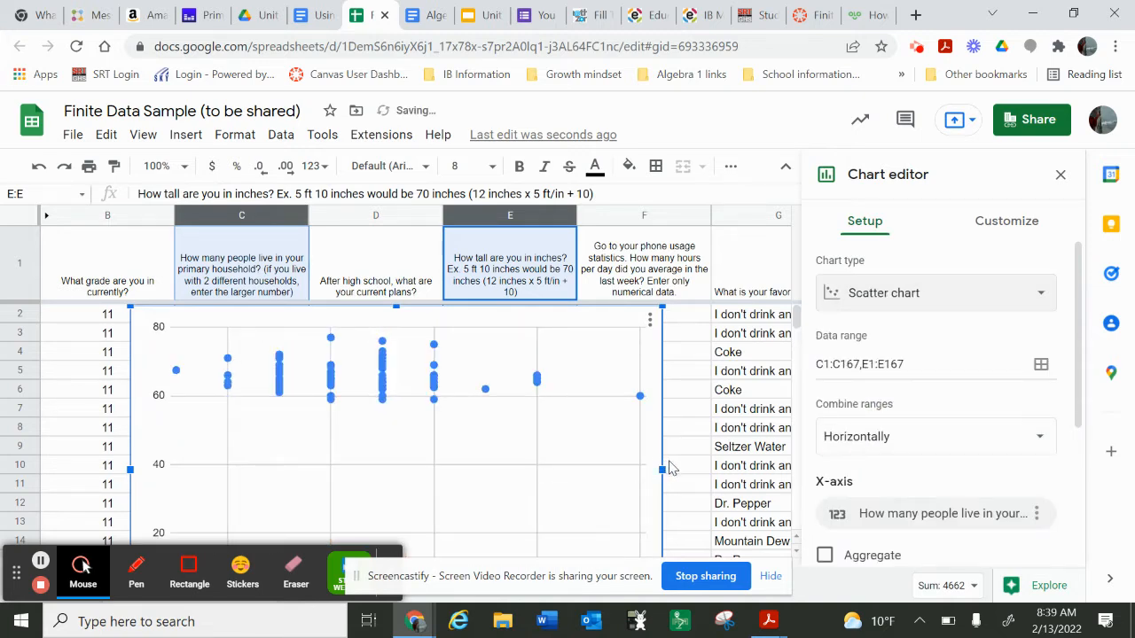
pyautogui.scroll(-2, 676, 468)
pyautogui.scroll(-2, 678, 470)
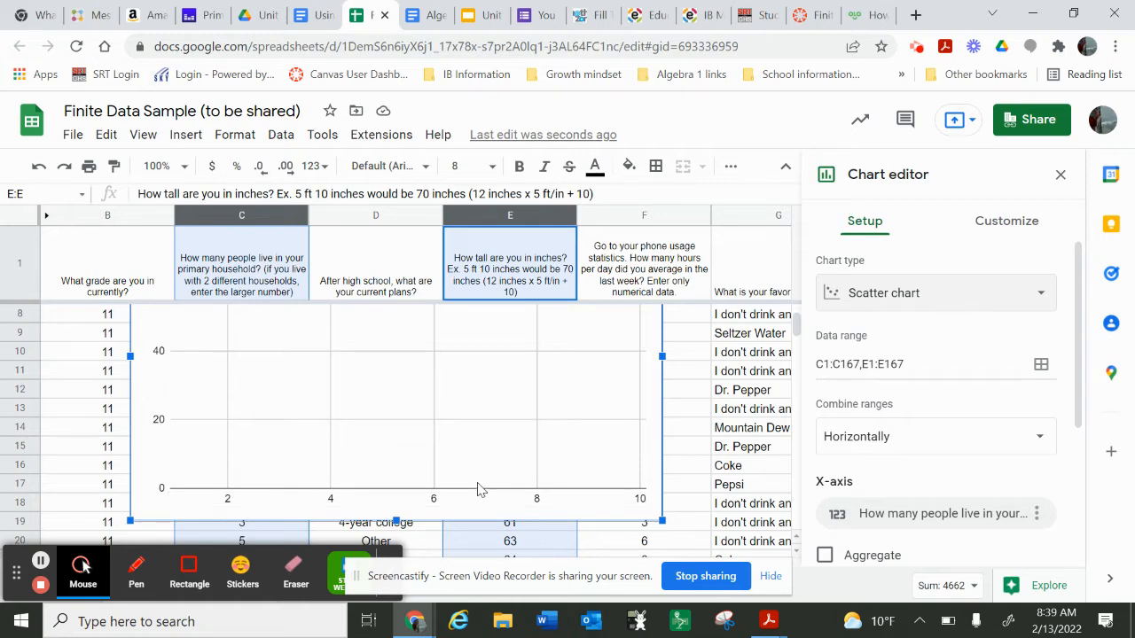
pyautogui.scroll(3, 478, 490)
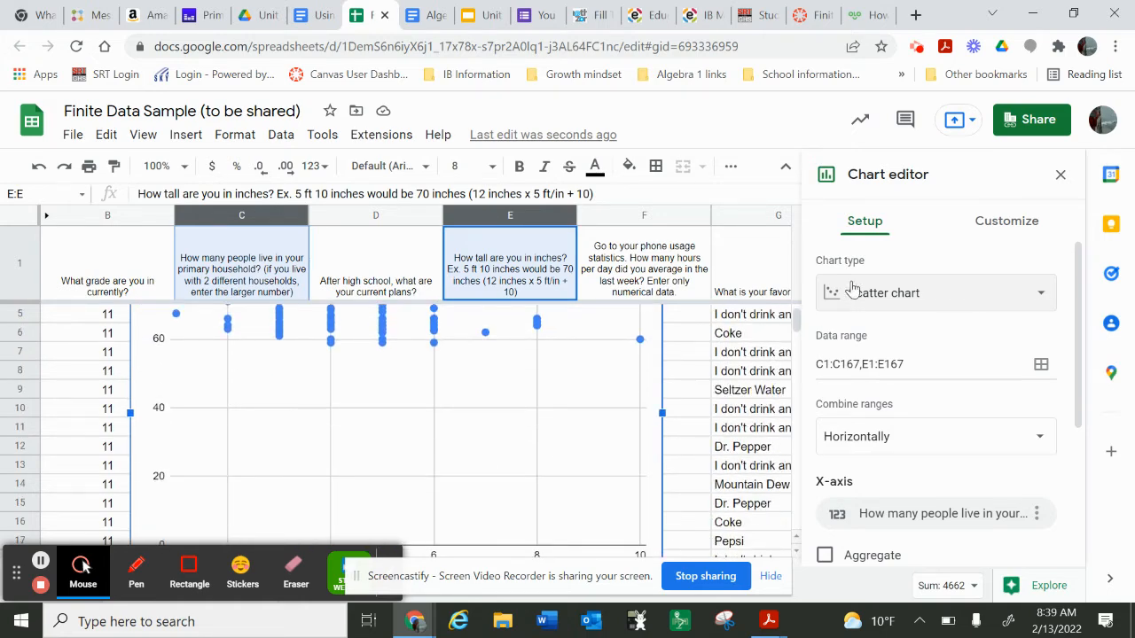
# Step: Set the scatter chart's horizontal axis title to "People in household"
pyautogui.click(992, 231)
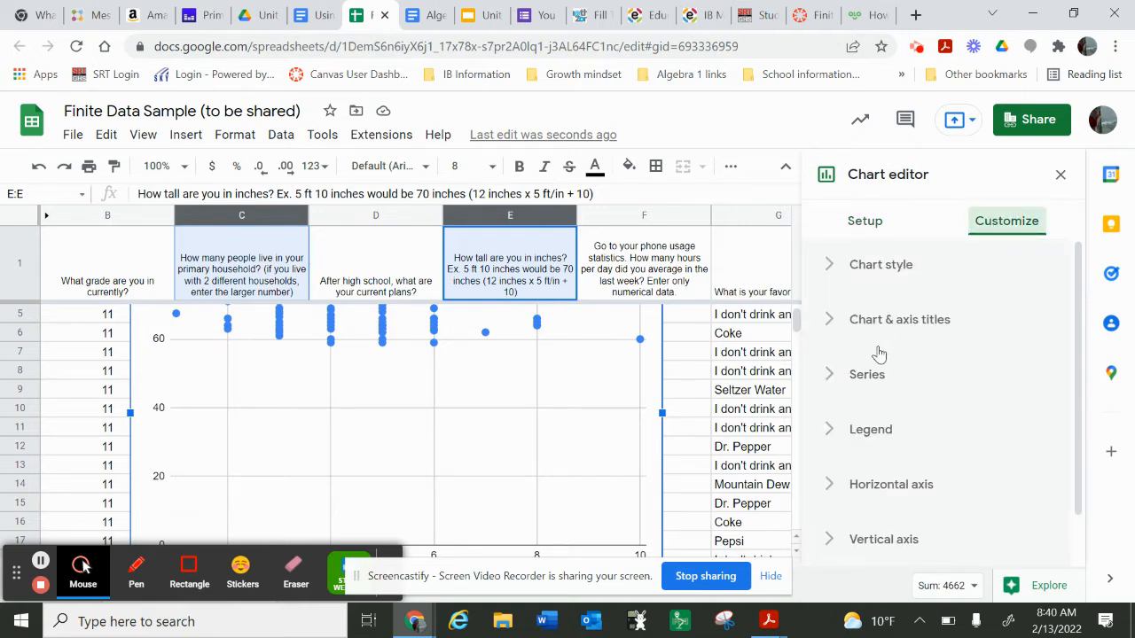
pyautogui.click(832, 321)
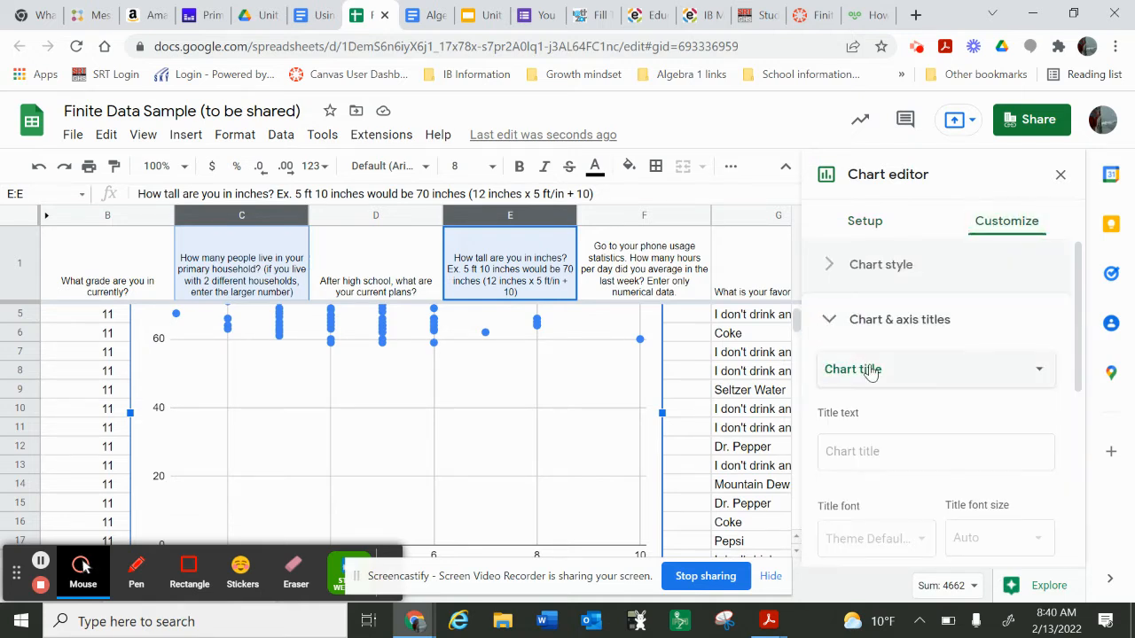
pyautogui.scroll(-3, 869, 441)
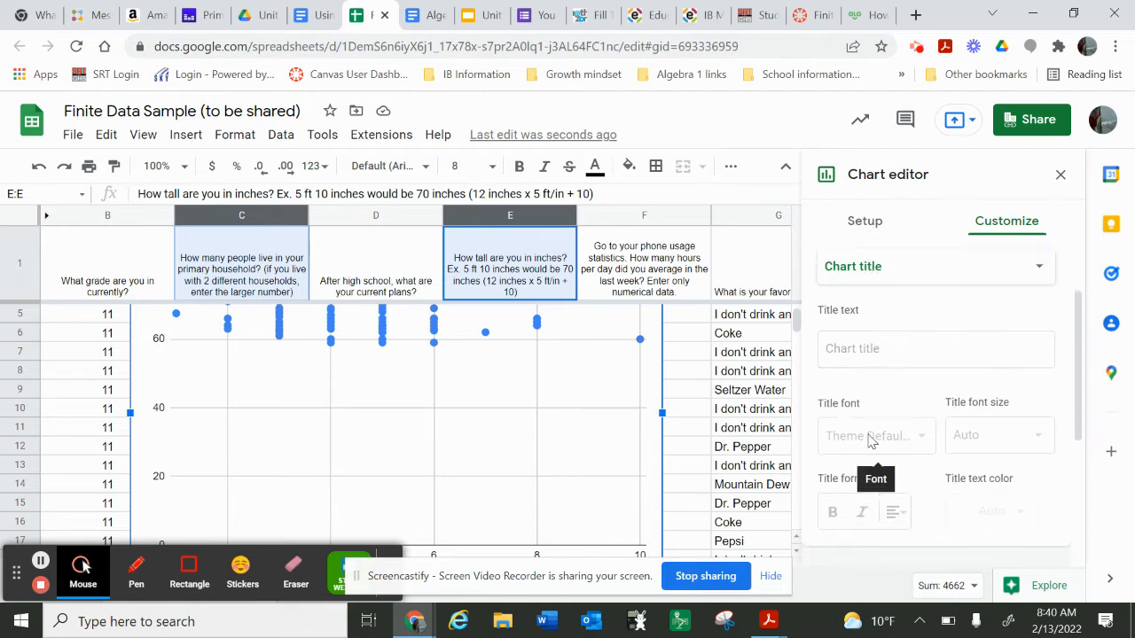
pyautogui.scroll(2, 871, 442)
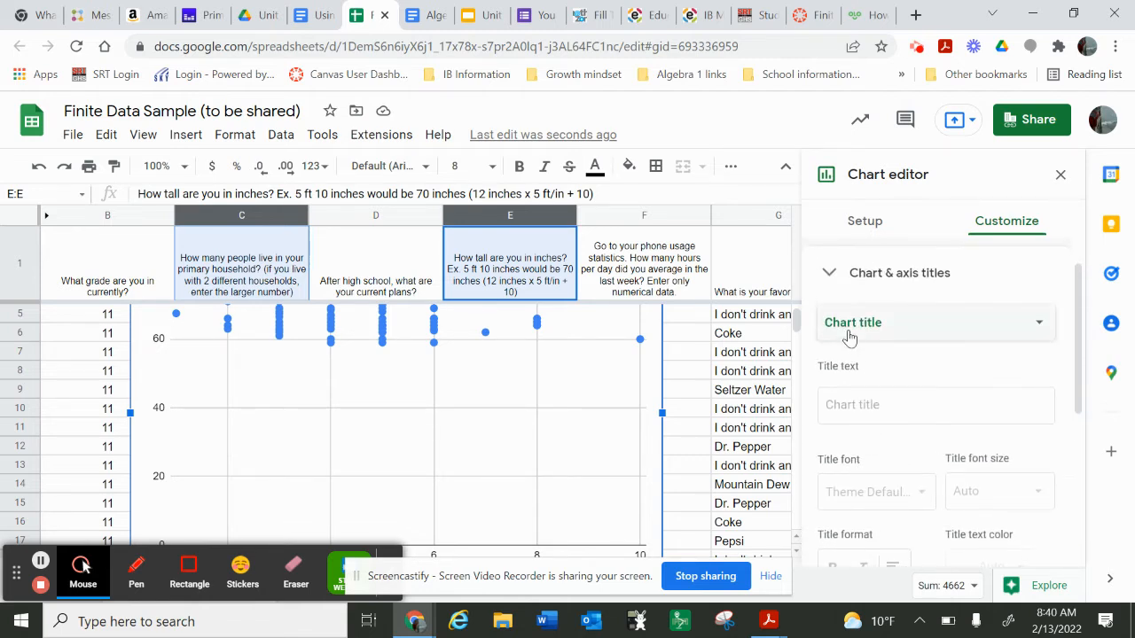
pyautogui.click(854, 326)
pyautogui.click(870, 376)
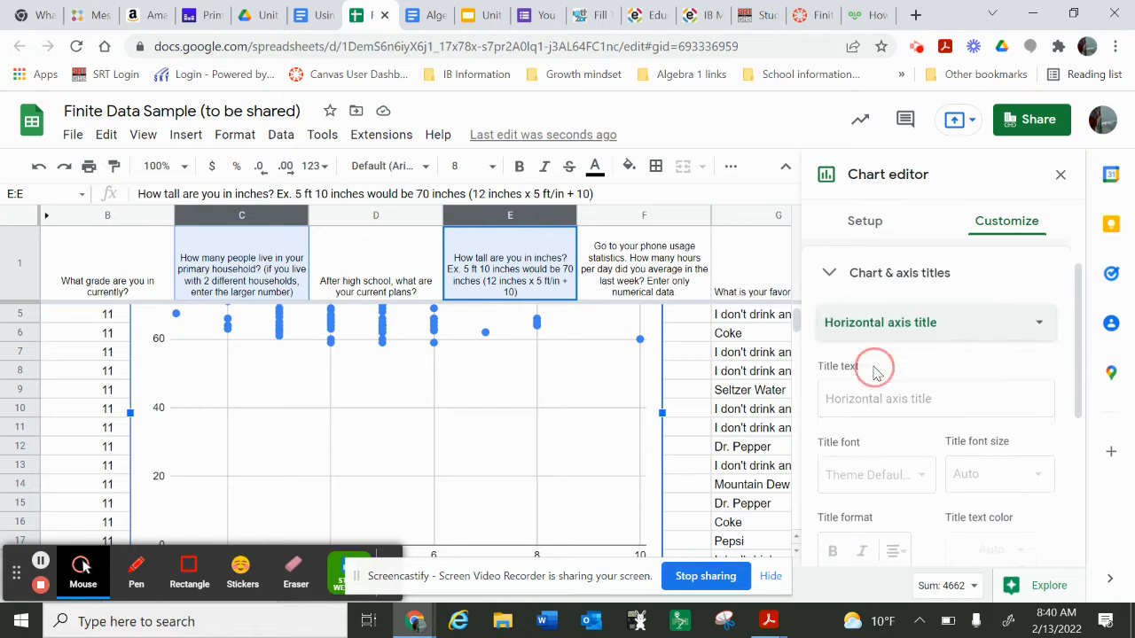
pyautogui.click(871, 407)
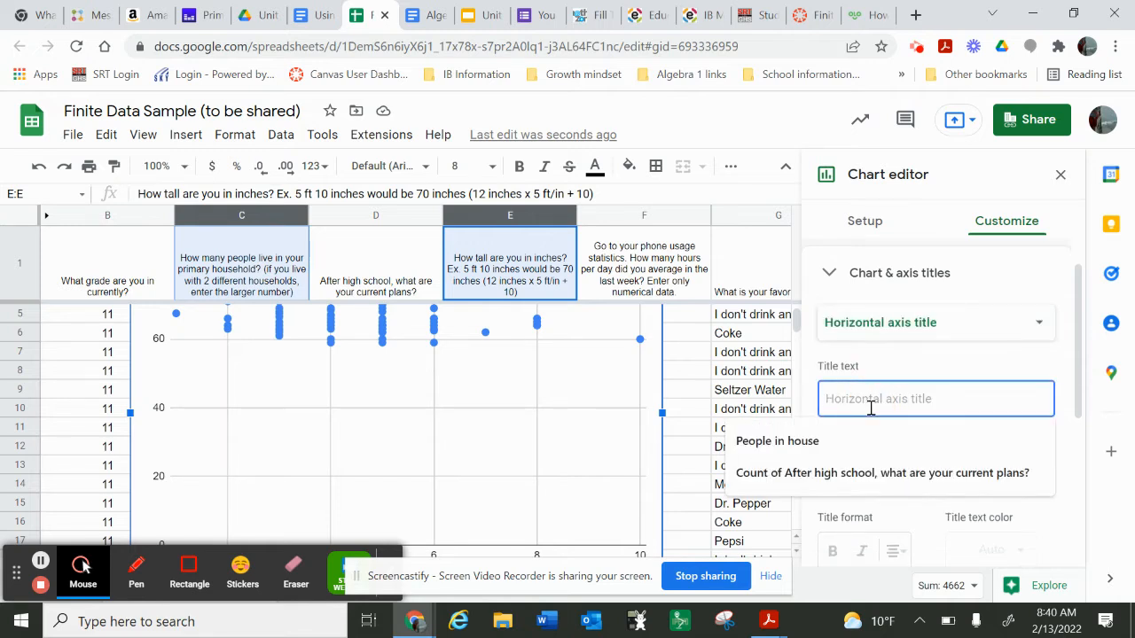
pyautogui.write('Peop')
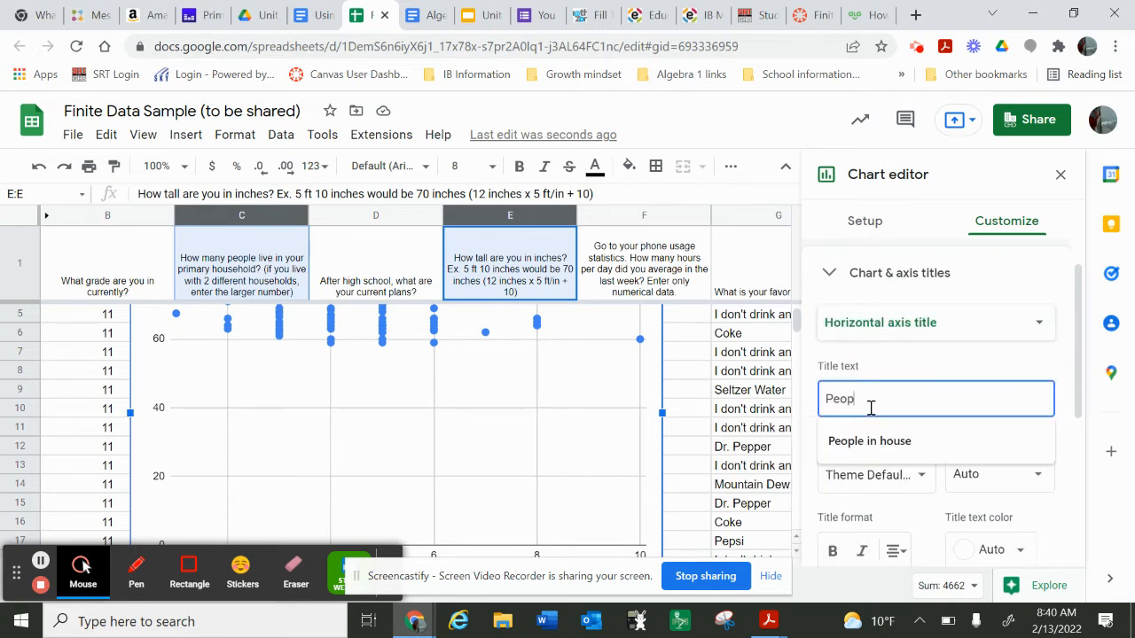
pyautogui.write('le in household')
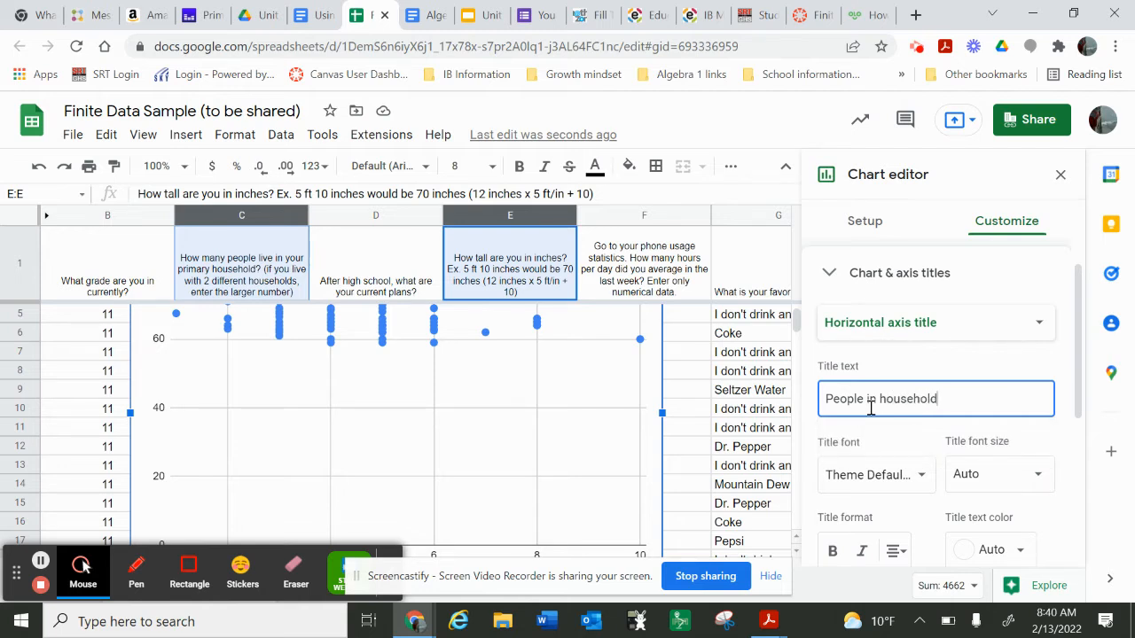
# Step: Set the scatter chart's vertical axis title to "Height" and close the chart editor
pyautogui.click(878, 326)
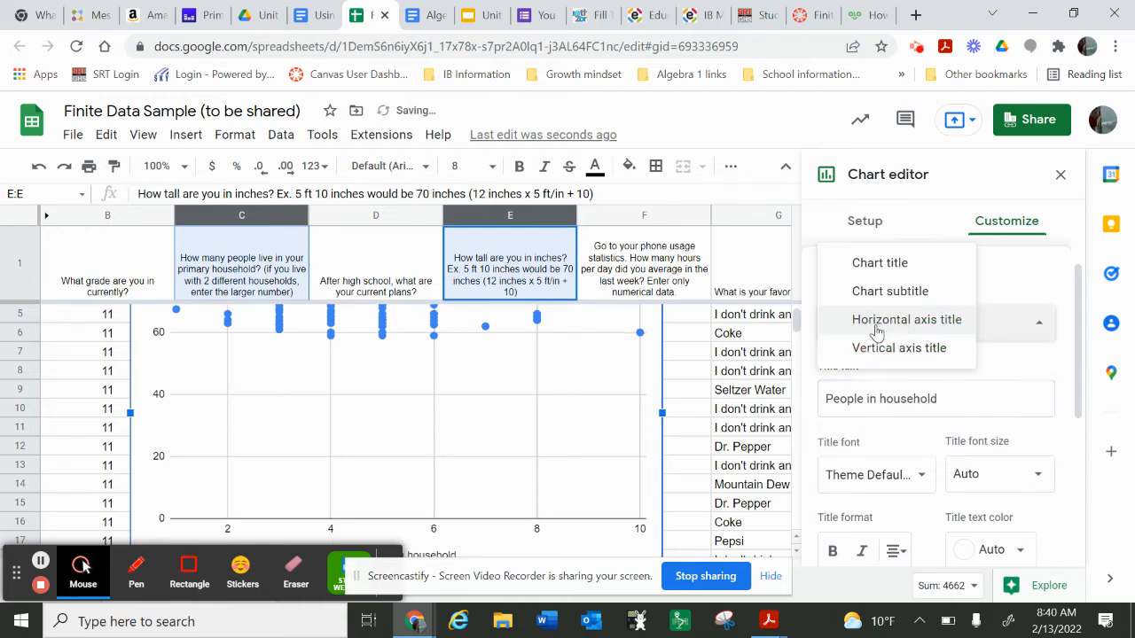
pyautogui.click(873, 347)
pyautogui.click(876, 393)
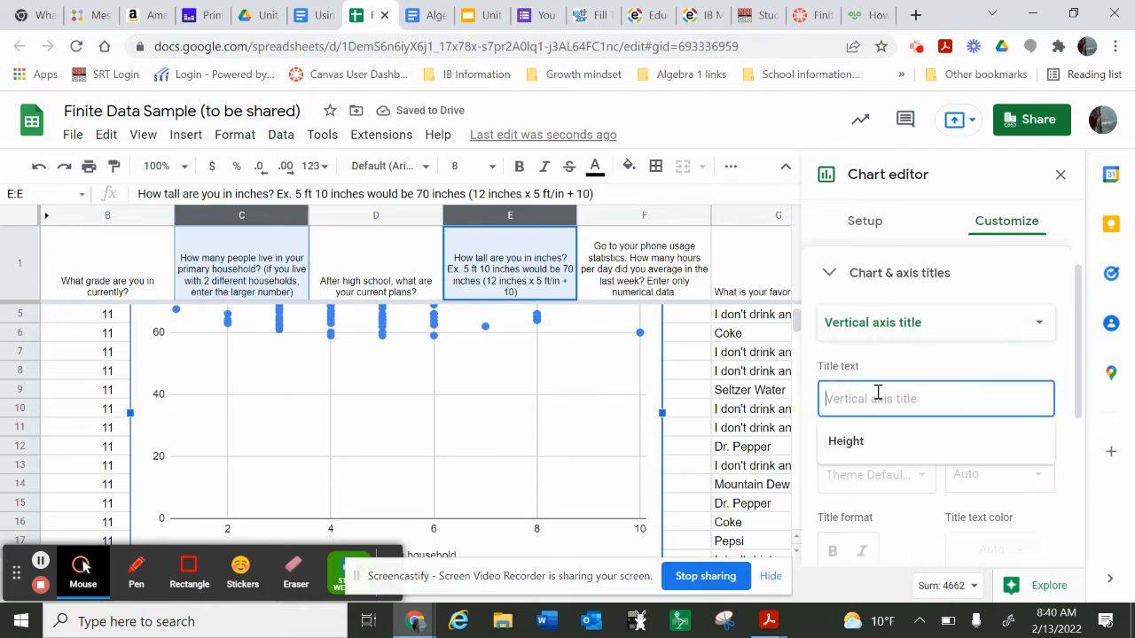
pyautogui.write('Hi')
pyautogui.write('ight')
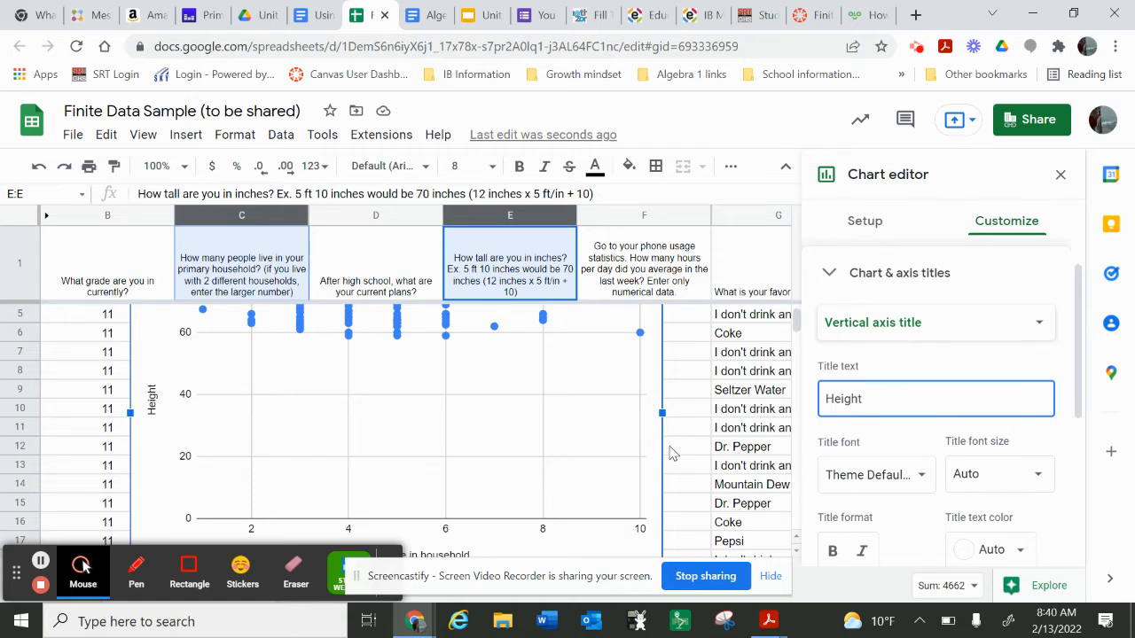
pyautogui.click(671, 453)
# Step: Review the finished scatter chart of household size against height and delete it from the sheet
pyautogui.scroll(2, 599, 450)
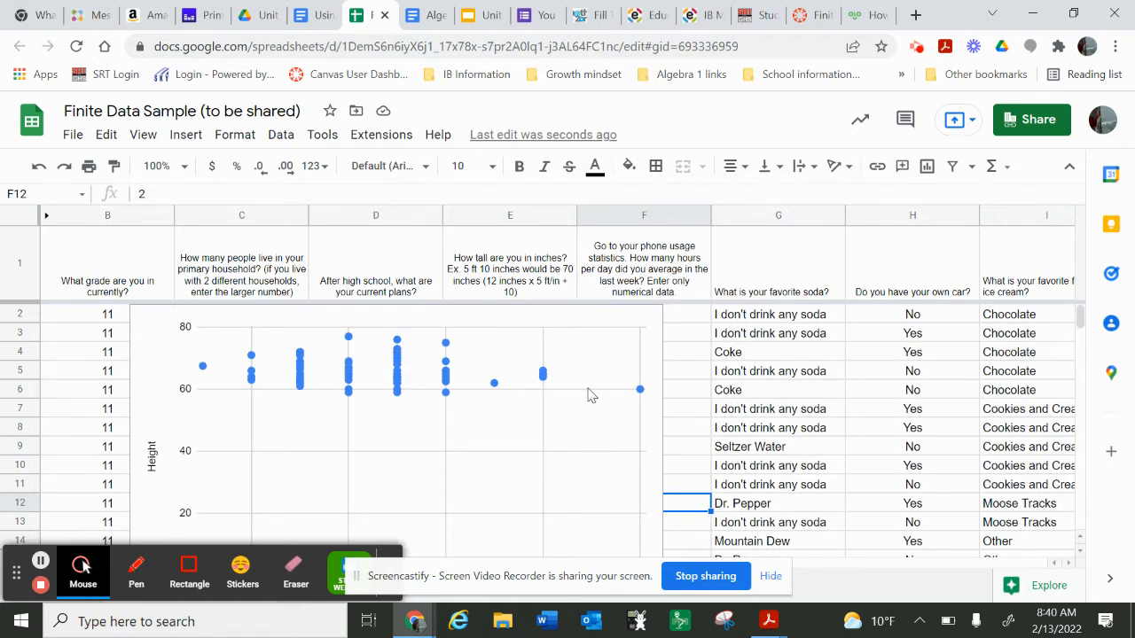
pyautogui.scroll(-1, 439, 452)
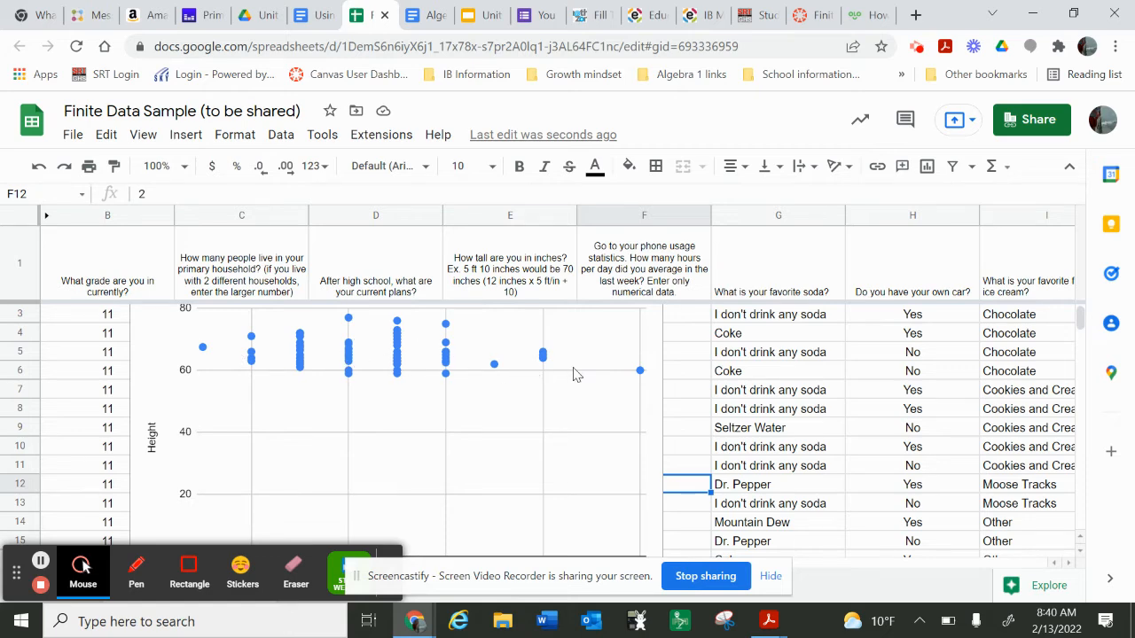
pyautogui.scroll(-2, 585, 388)
pyautogui.scroll(2, 588, 391)
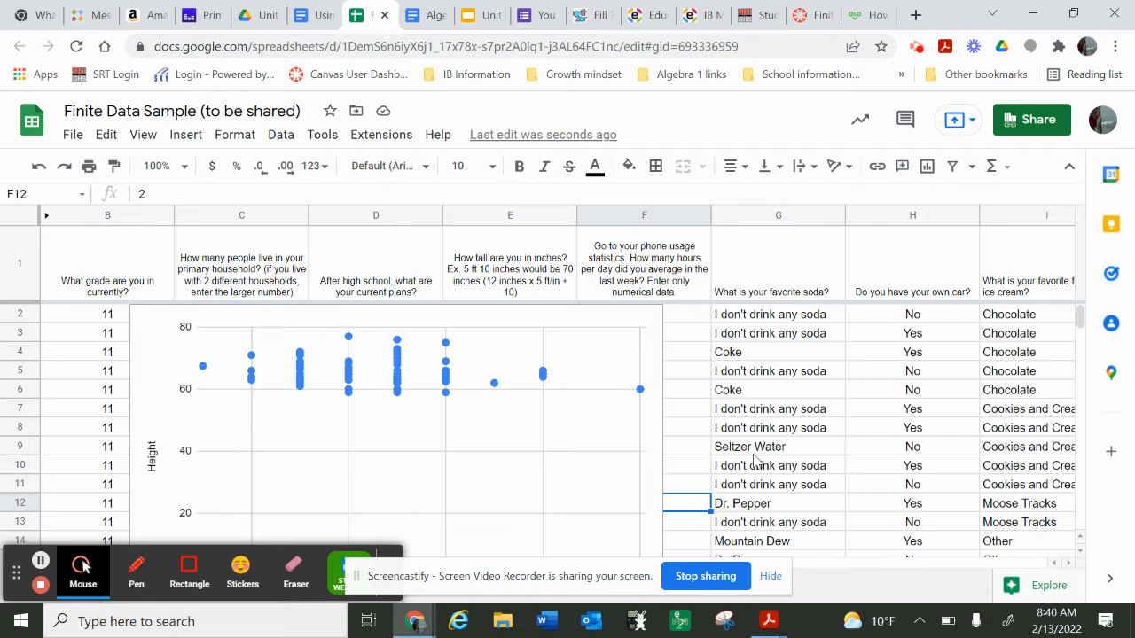
pyautogui.click(574, 329)
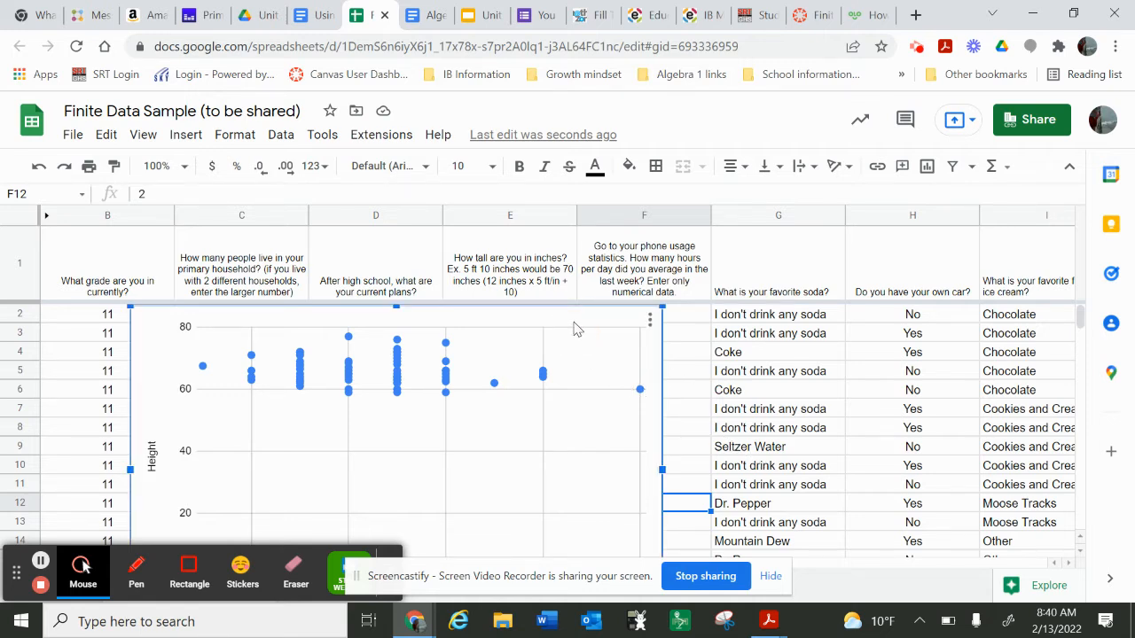
pyautogui.press('Delete')
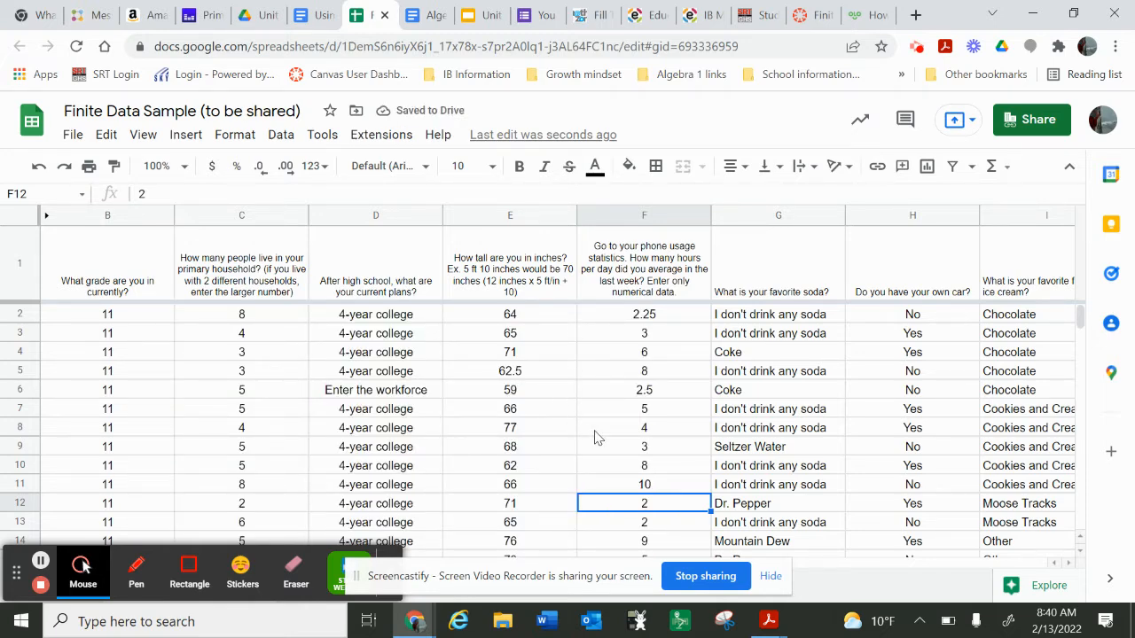
# Step: Copy the household size values in C2:C67
pyautogui.hscroll(2, 620, 427)
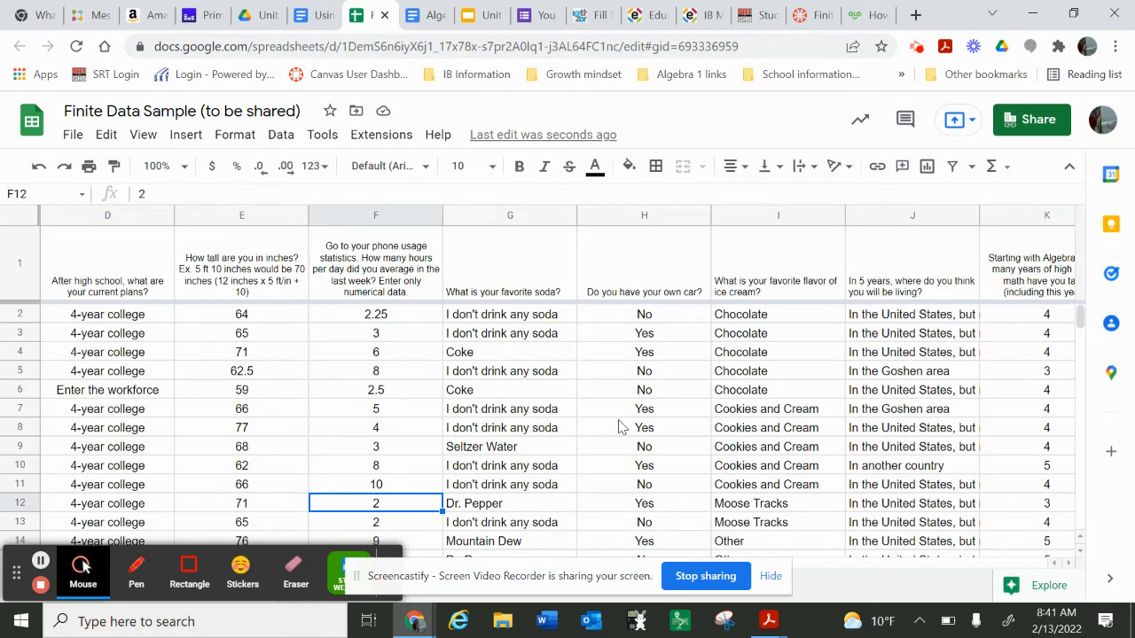
pyautogui.hscroll(-2, 620, 427)
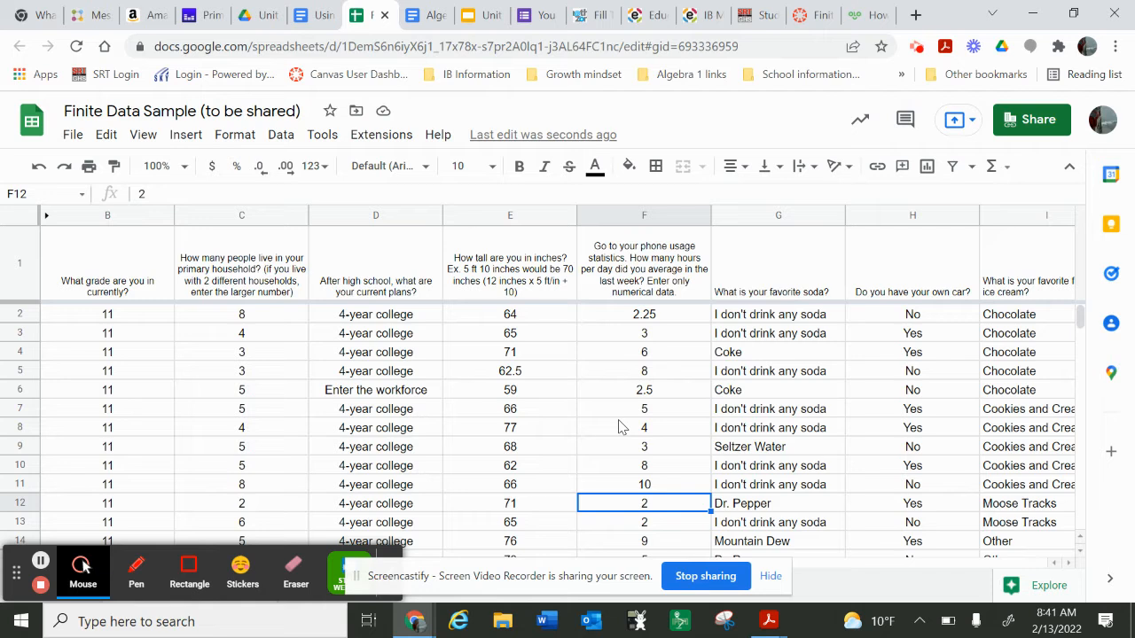
pyautogui.click(276, 322)
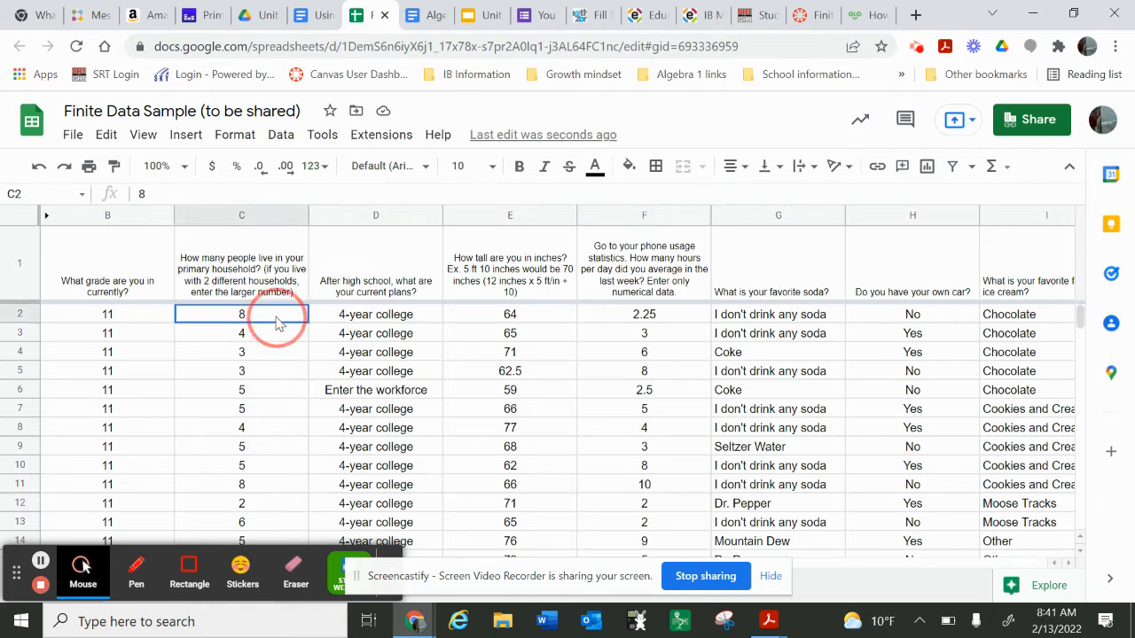
pyautogui.moveTo(276, 323); pyautogui.dragTo(270, 452)
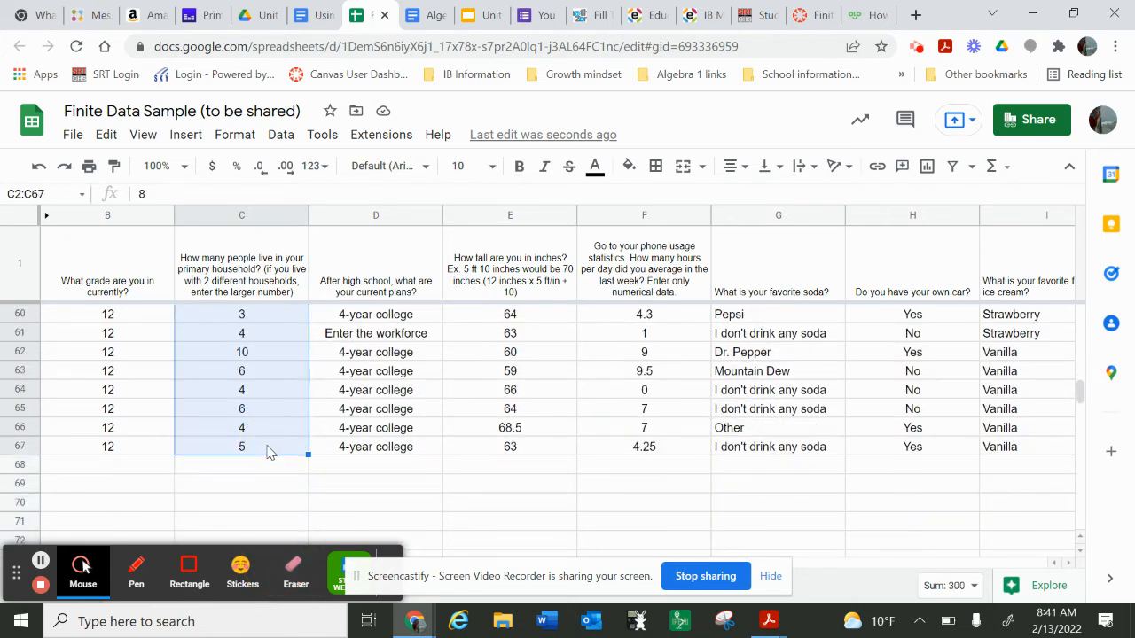
pyautogui.hotkey('ctrl', 'c')
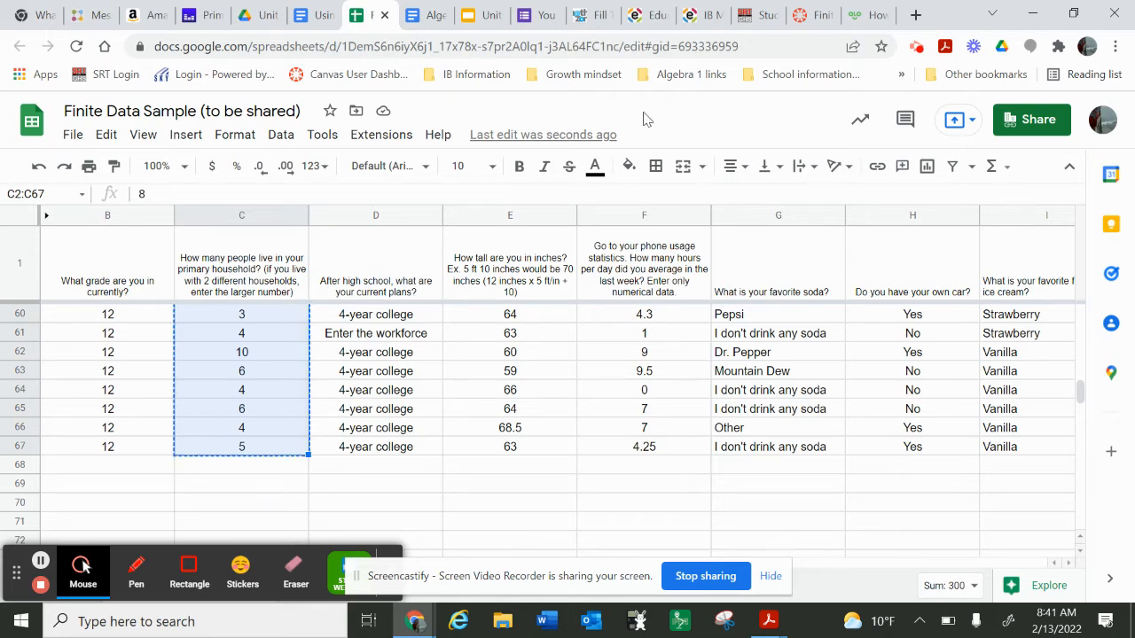
# Step: Search the web for "easy histogram maker" in the Statology browser tab and open the Social Science Statistics Histogram Maker
pyautogui.click(856, 27)
pyautogui.click(725, 47)
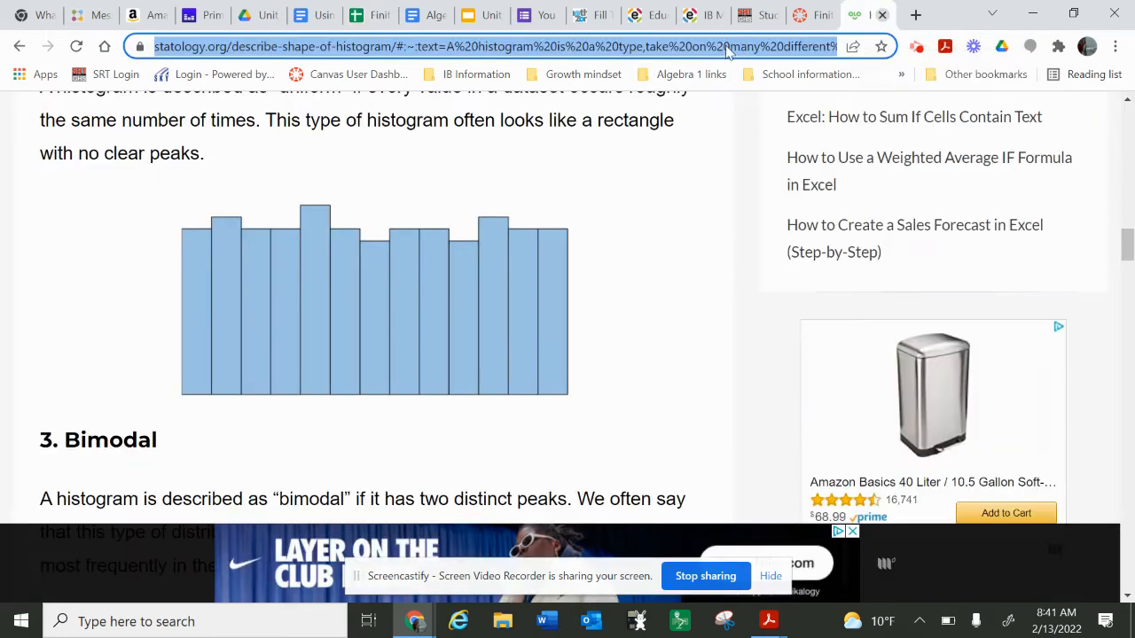
pyautogui.write('easy')
pyautogui.write('histo')
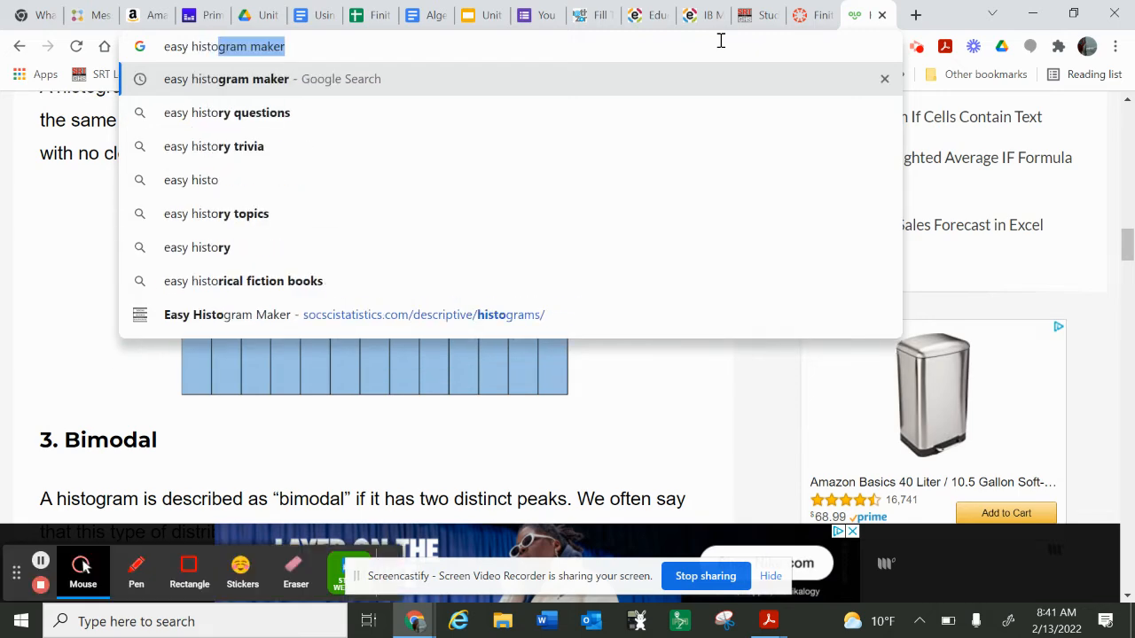
pyautogui.press('Return')
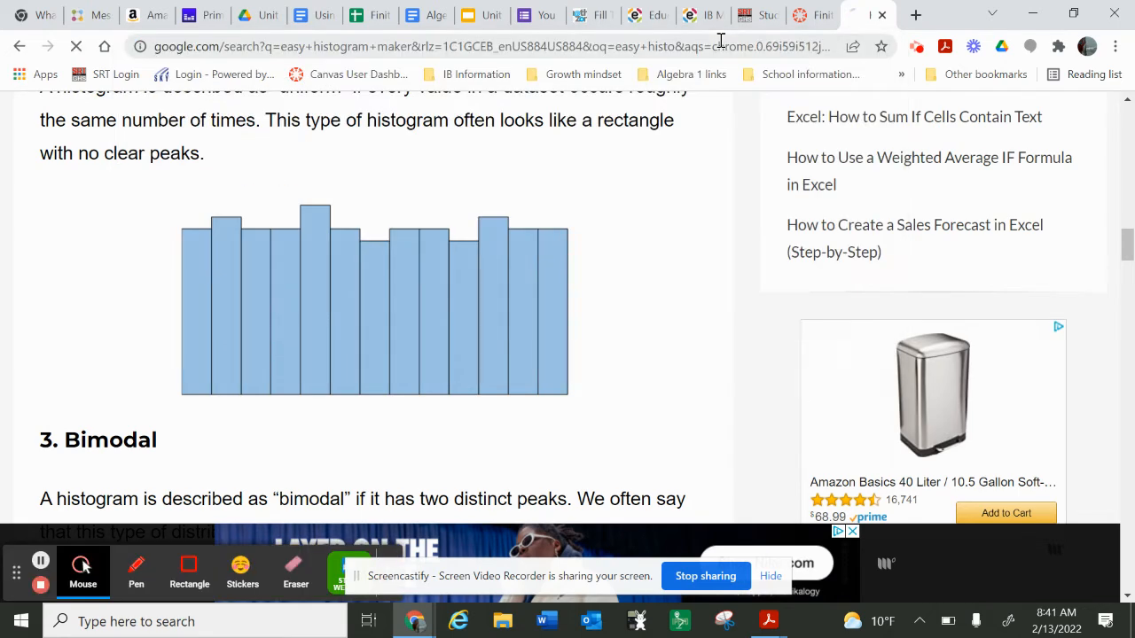
pyautogui.click(247, 244)
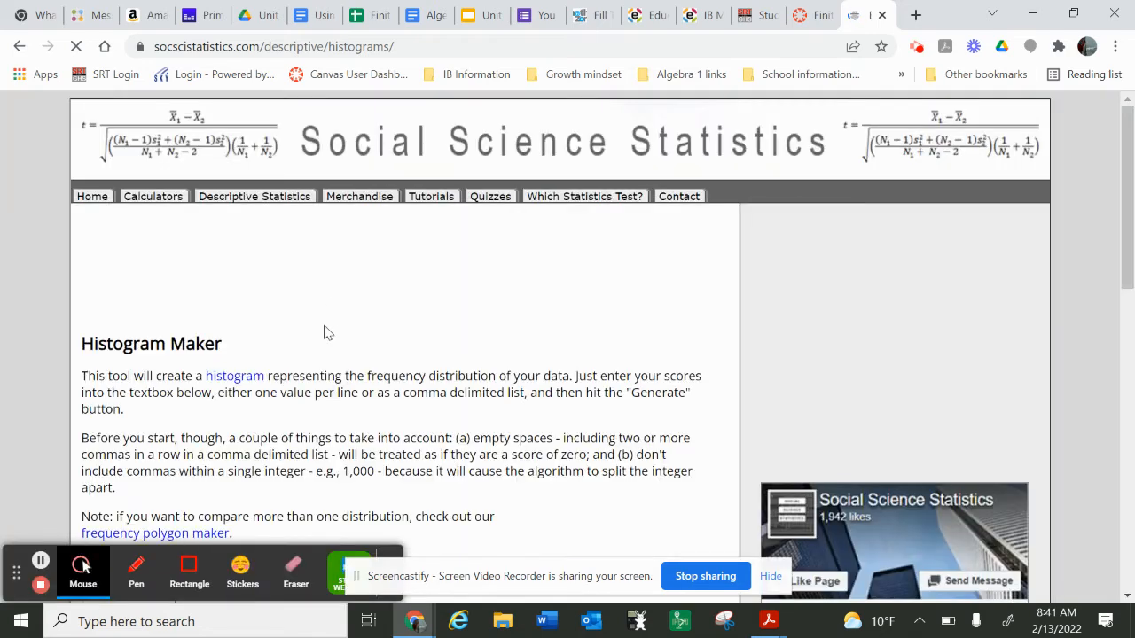
# Step: Paste the copied household size values into the Histogram Maker, generate the histogram and review its chart and tables
pyautogui.scroll(-3, 324, 332)
pyautogui.click(147, 355)
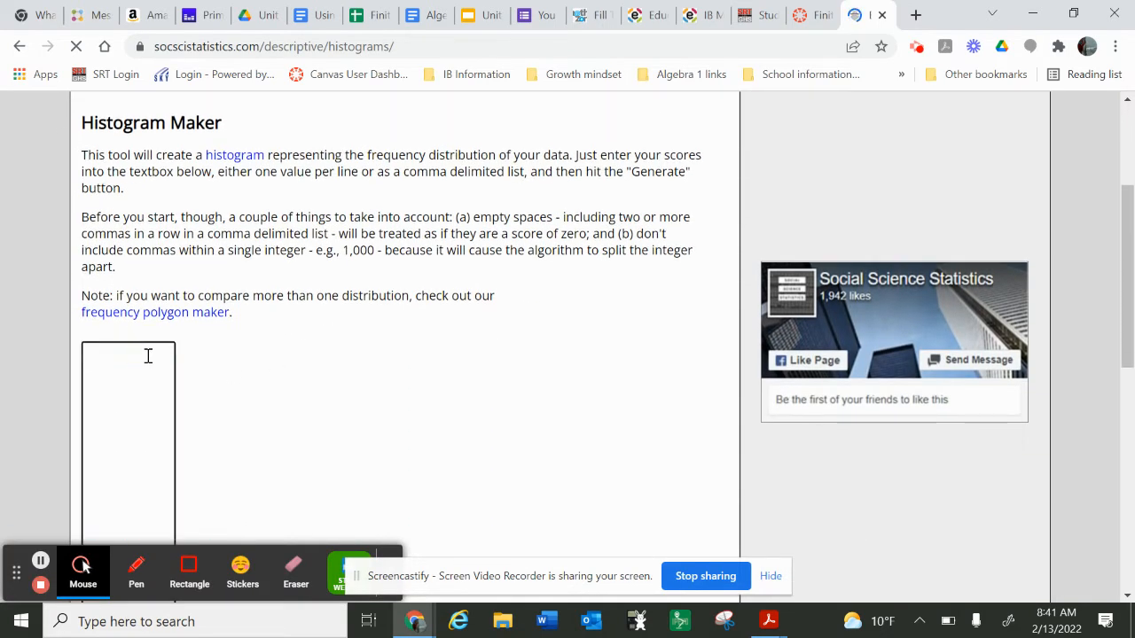
pyautogui.hotkey('ctrl', 'v')
pyautogui.scroll(-3, 236, 390)
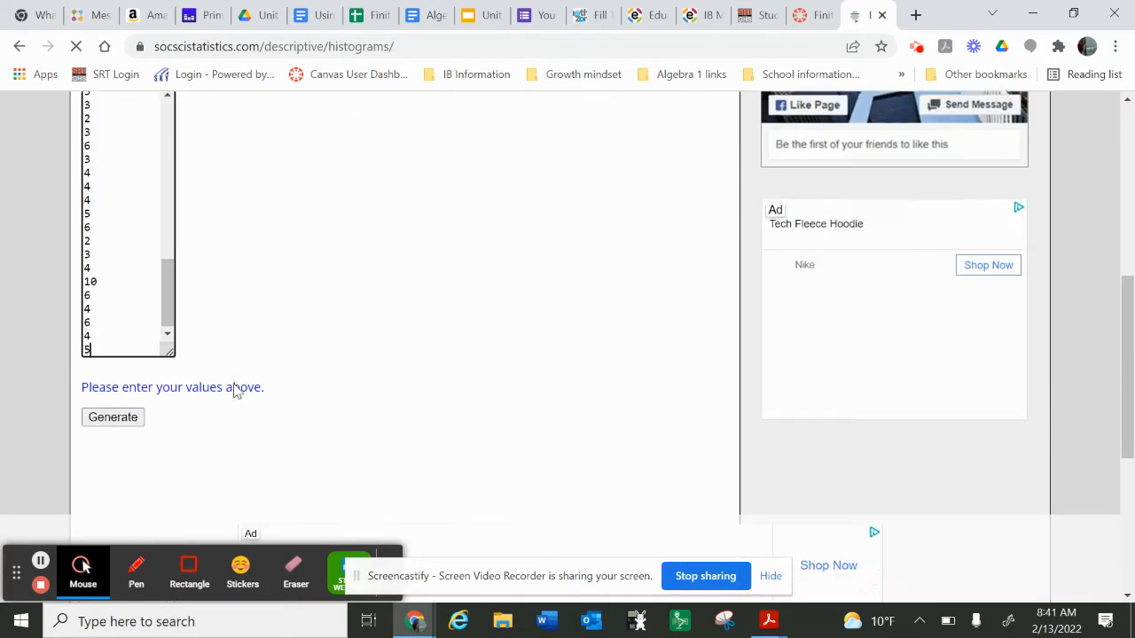
pyautogui.click(122, 332)
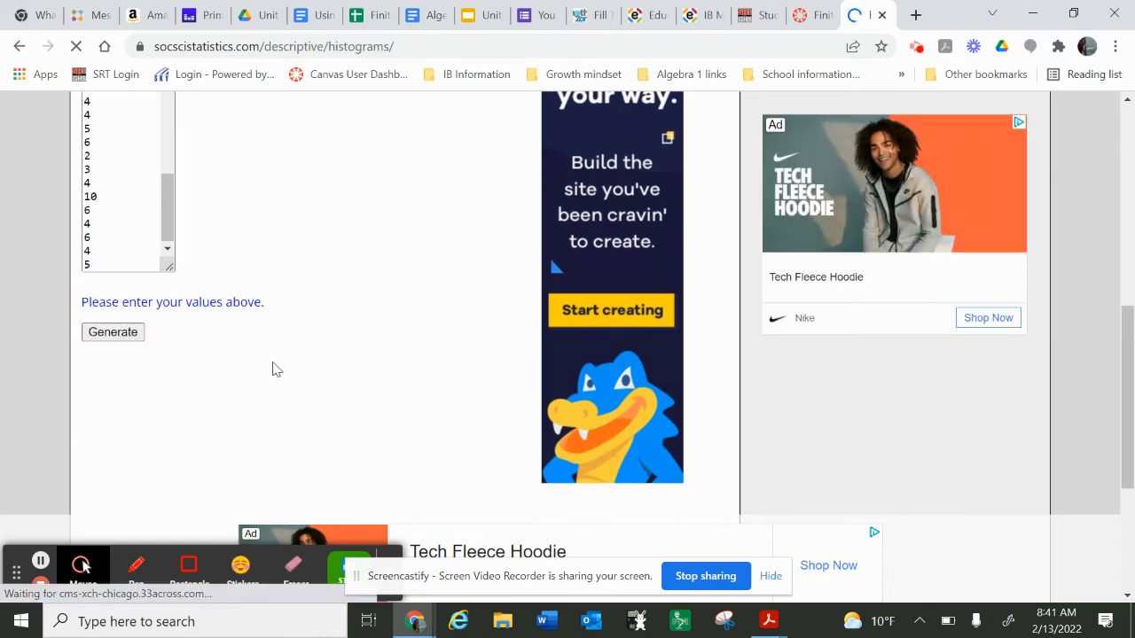
pyautogui.scroll(-3, 317, 392)
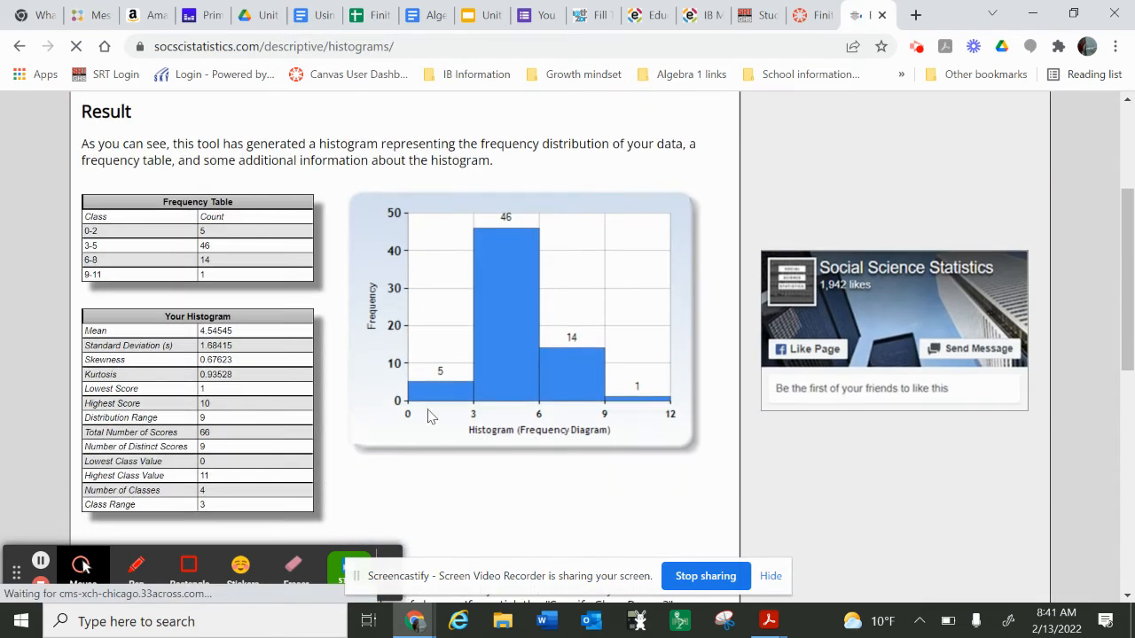
pyautogui.scroll(-2, 552, 433)
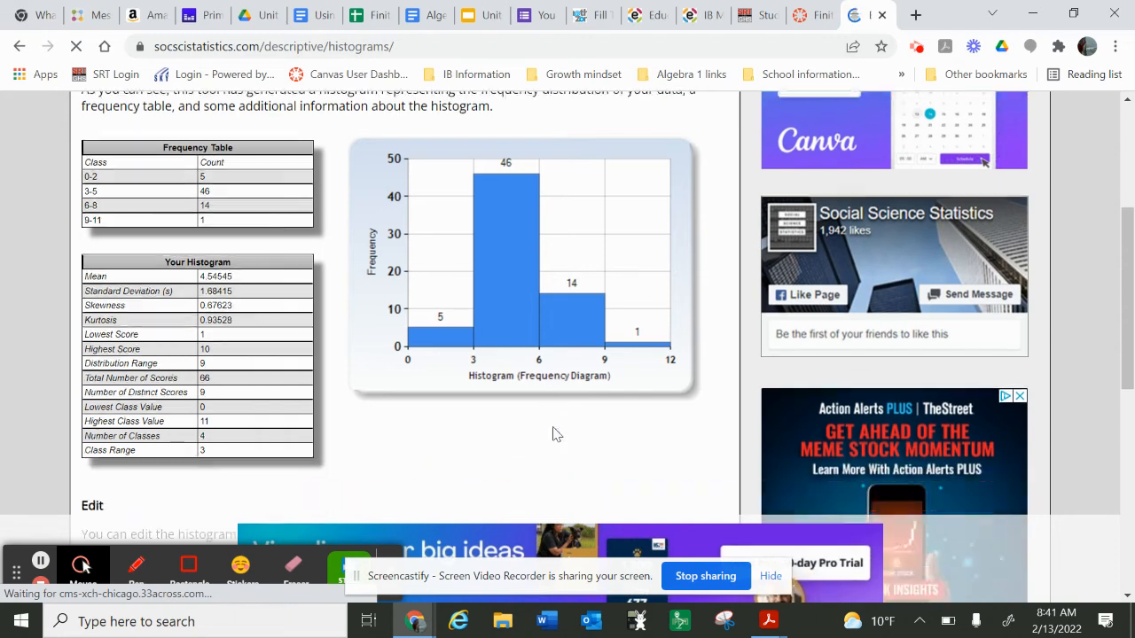
pyautogui.scroll(1, 324, 311)
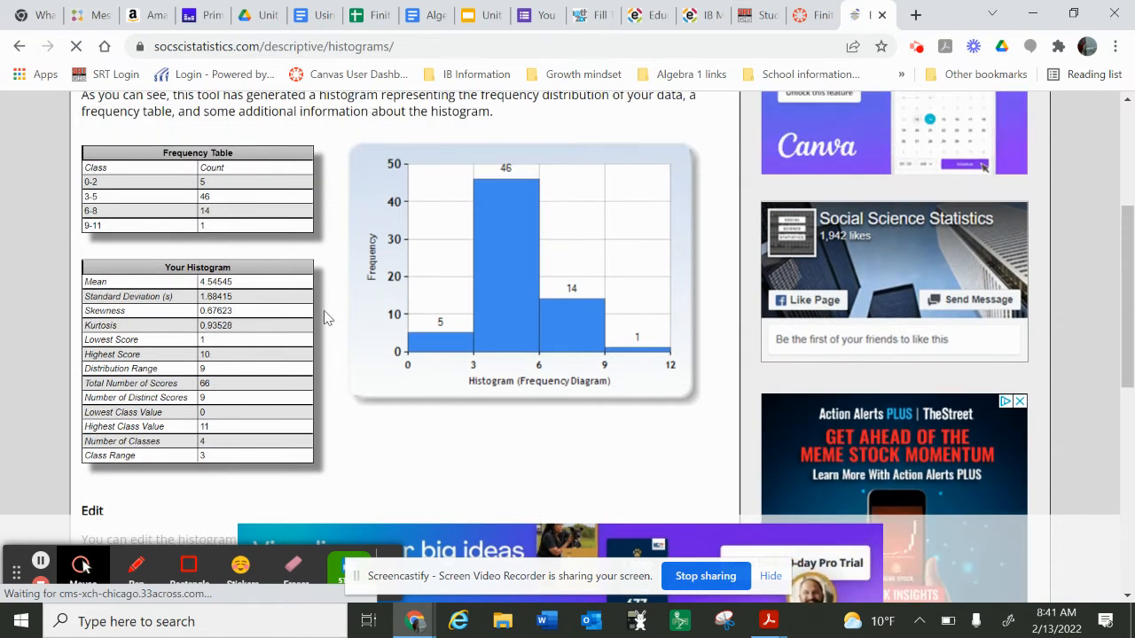
pyautogui.scroll(-1, 201, 368)
pyautogui.scroll(1, 202, 368)
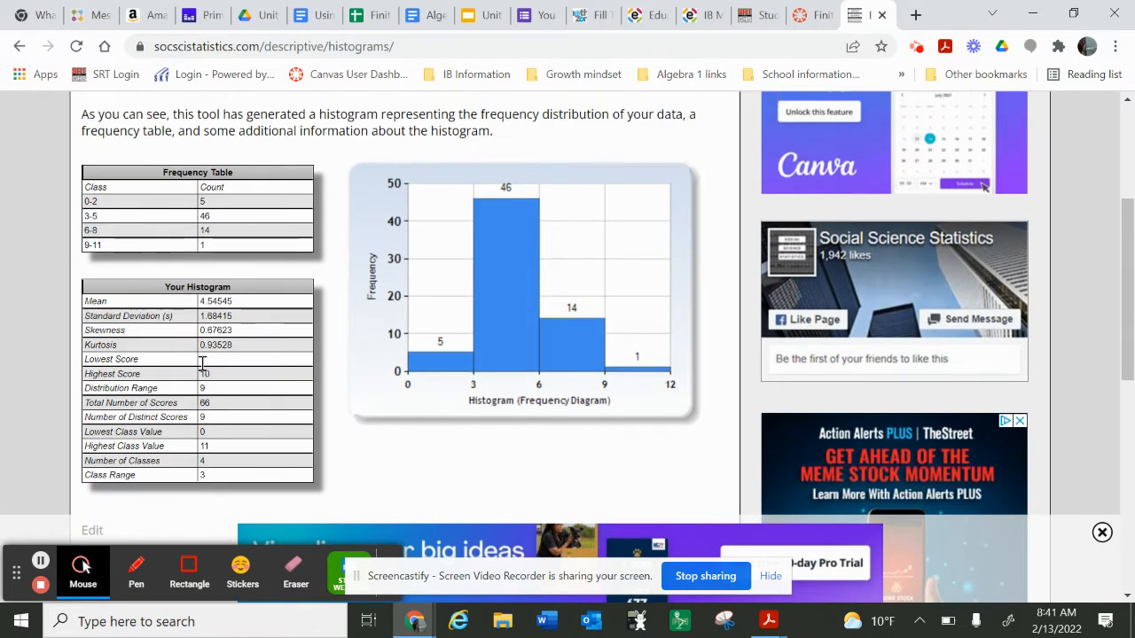
# Step: Edit the histogram to use 7 classes with a specified class range of 1
pyautogui.scroll(-2, 202, 366)
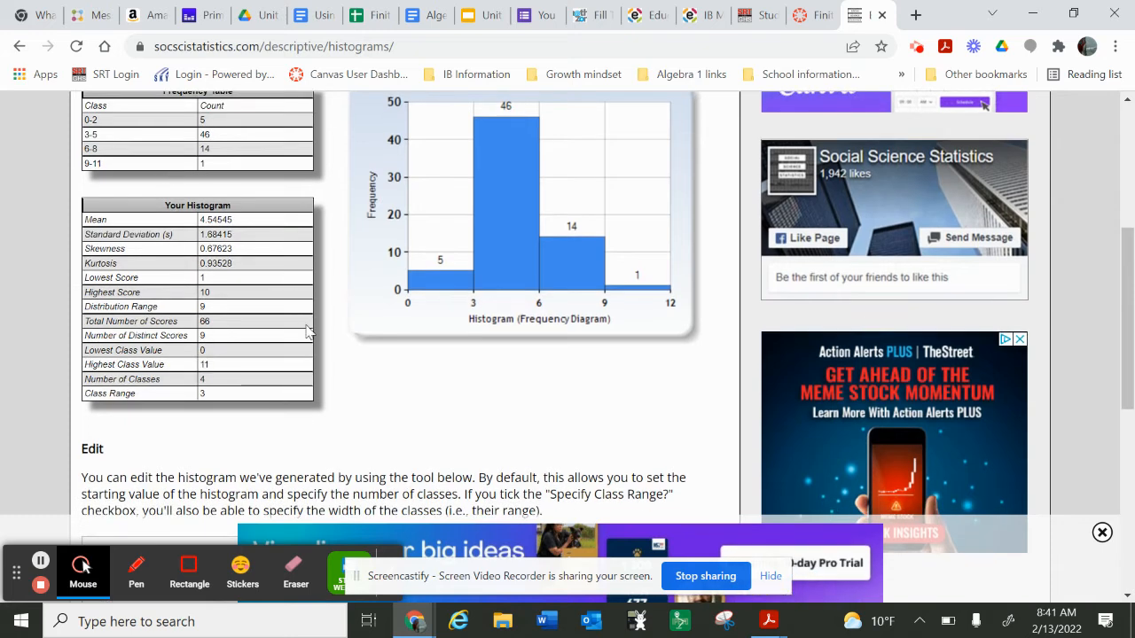
pyautogui.scroll(-4, 307, 329)
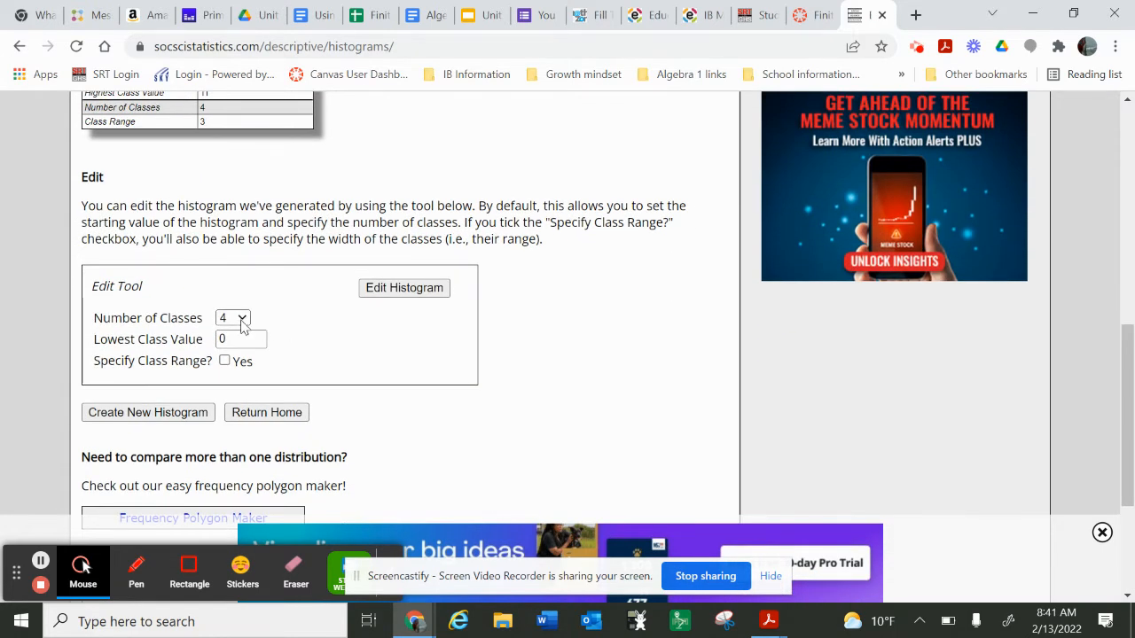
pyautogui.click(224, 362)
pyautogui.click(230, 377)
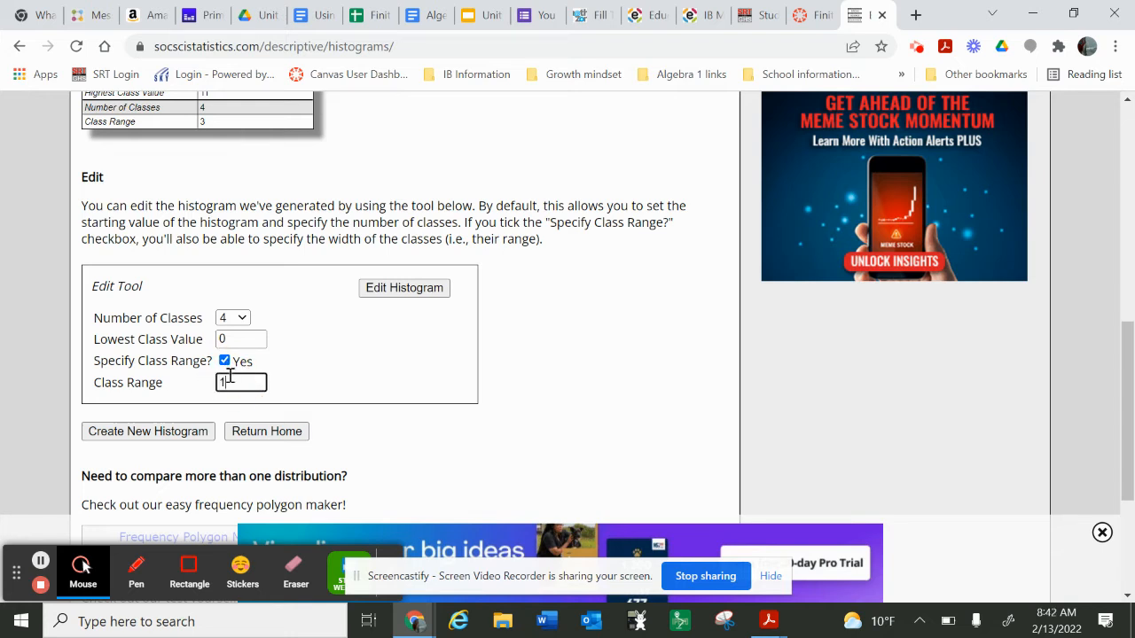
pyautogui.click(242, 321)
pyautogui.click(240, 410)
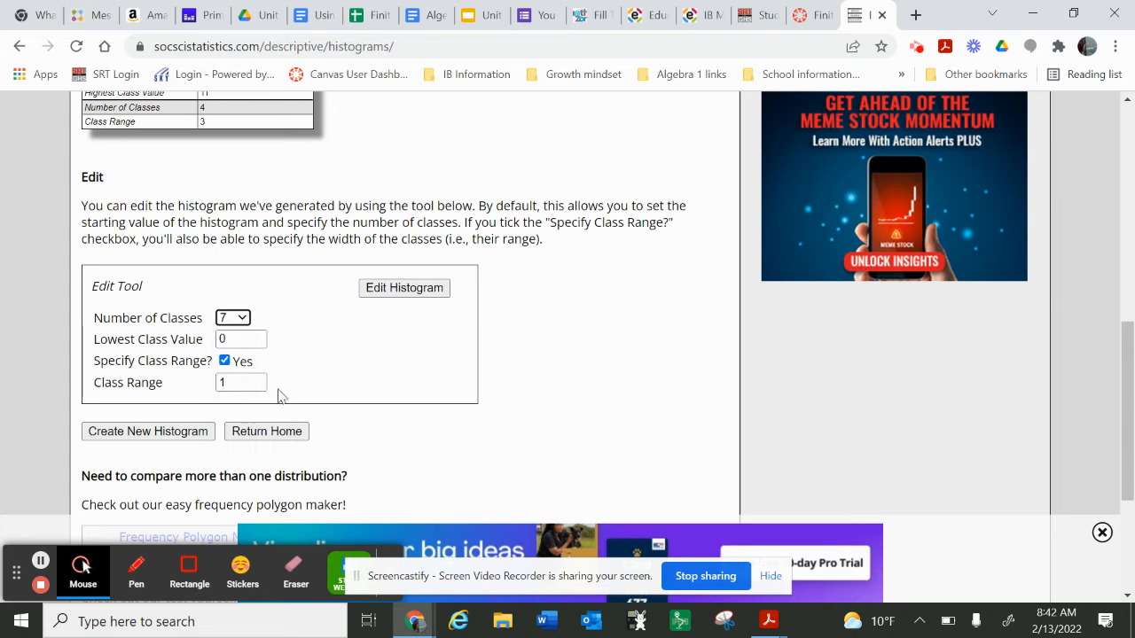
pyautogui.click(391, 288)
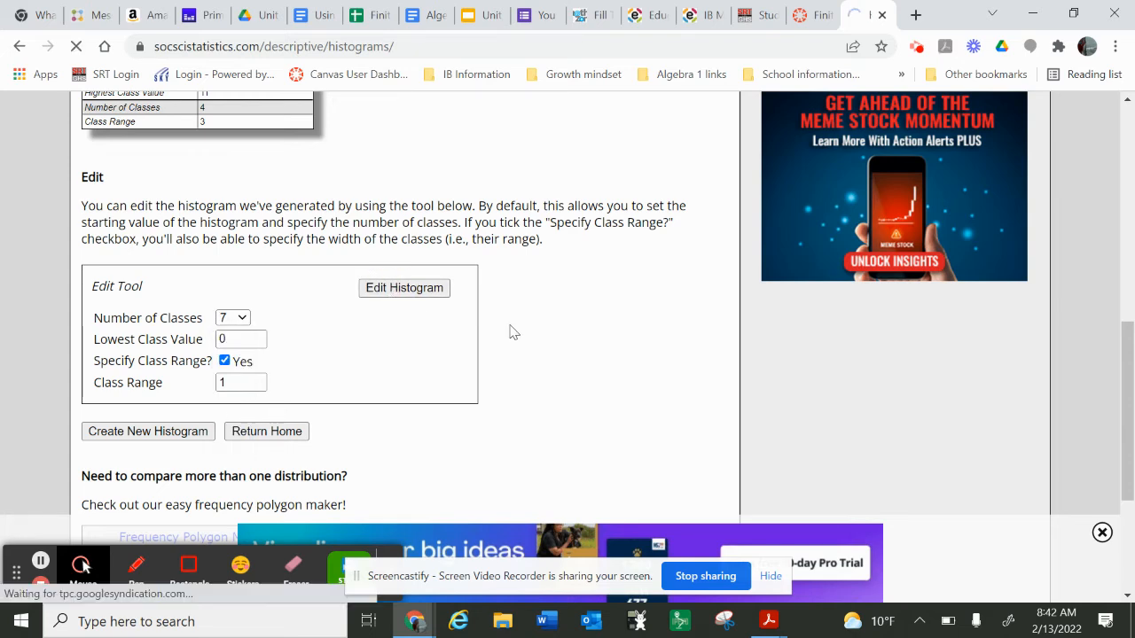
# Step: Set the histogram's class range to 2 and regenerate it
pyautogui.scroll(-3, 510, 332)
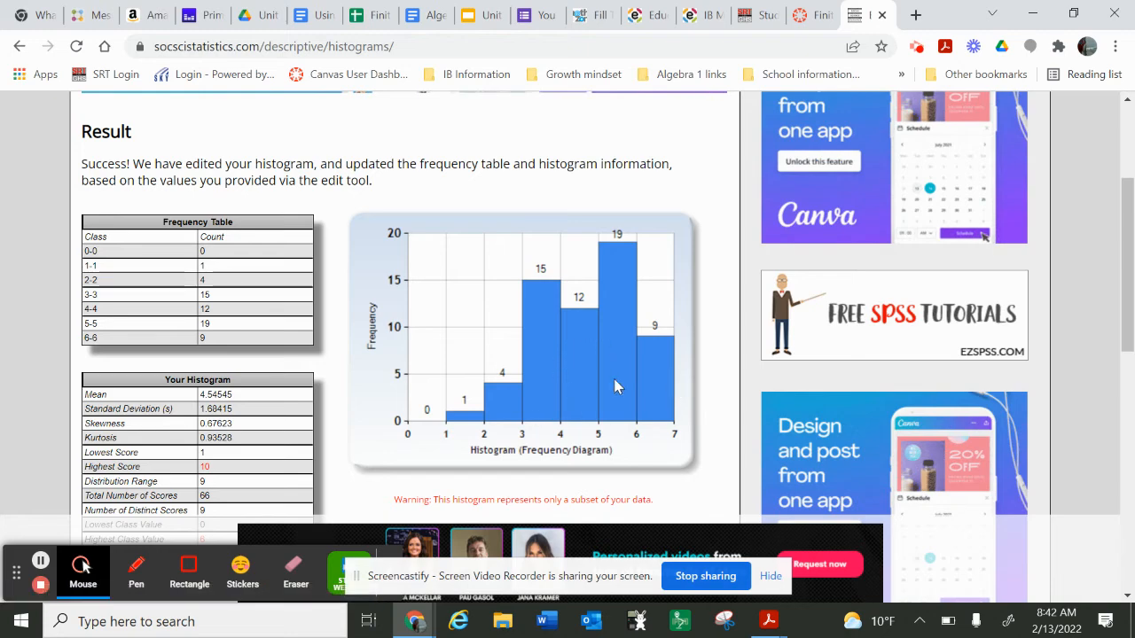
pyautogui.scroll(-4, 472, 360)
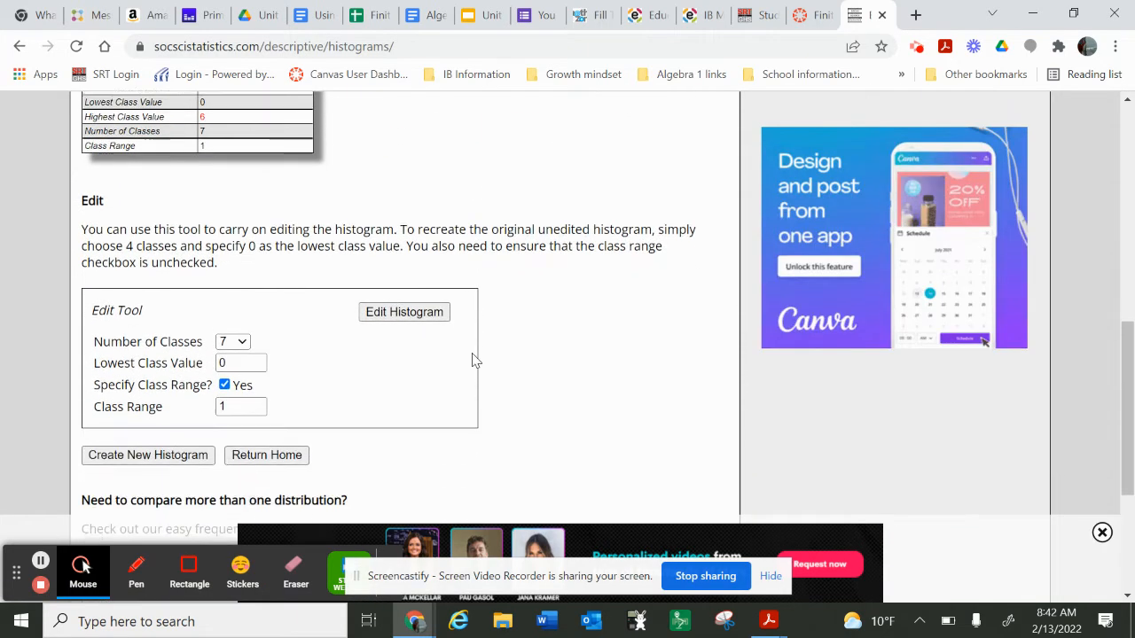
pyautogui.moveTo(243, 406); pyautogui.dragTo(211, 410)
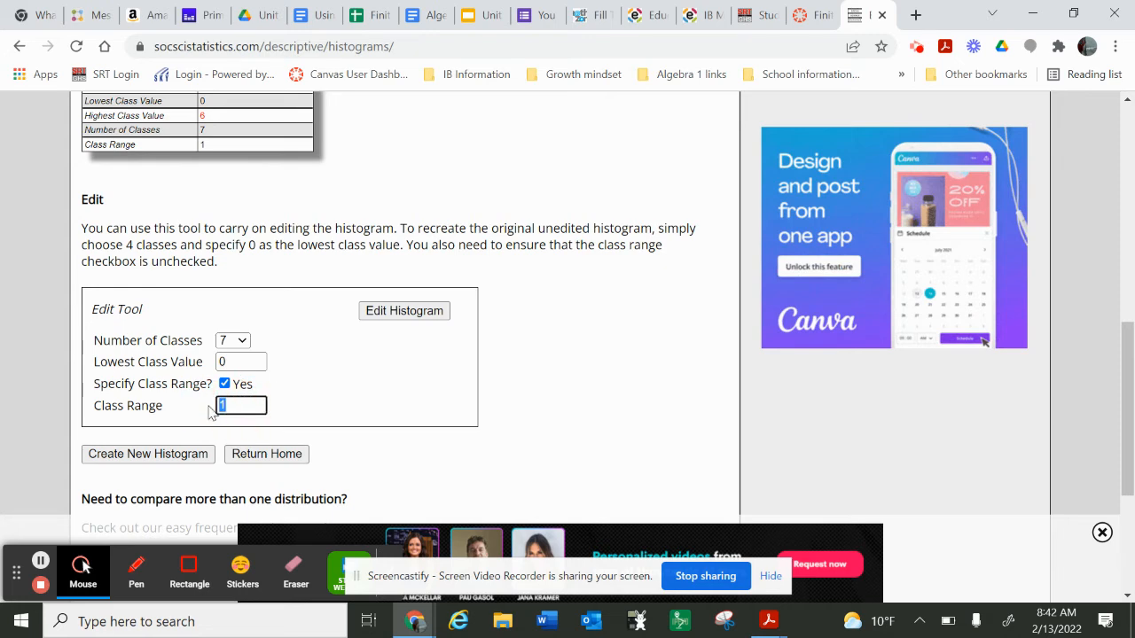
pyautogui.click(385, 315)
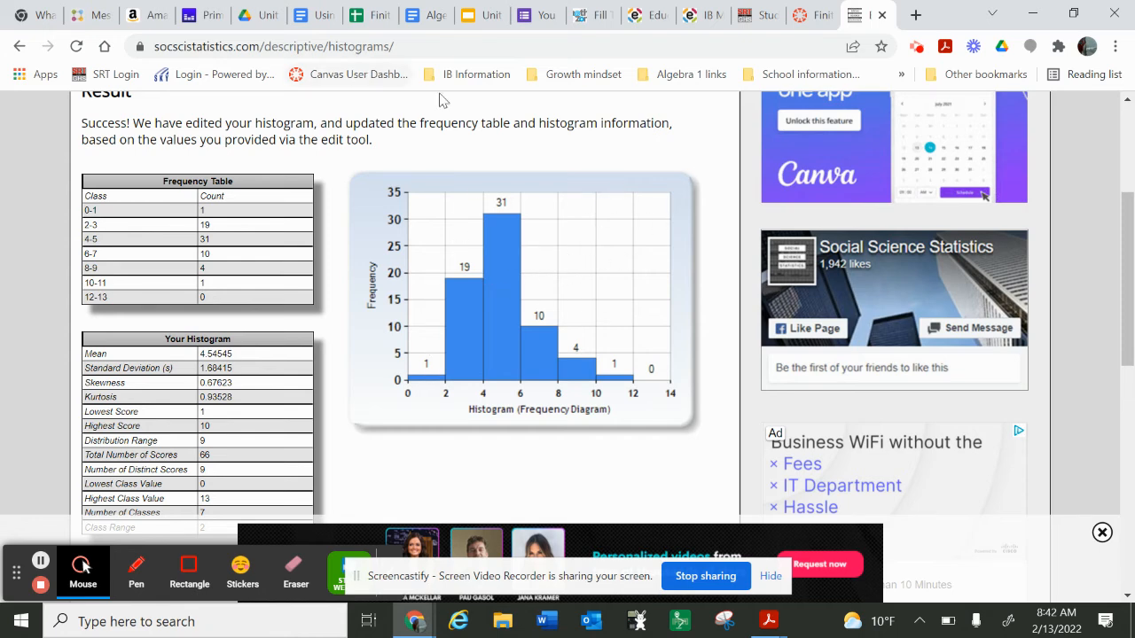
# Step: Examine the edited household size histogram together with its frequency table and summary statistics
pyautogui.scroll(2, 495, 285)
pyautogui.scroll(-2, 494, 288)
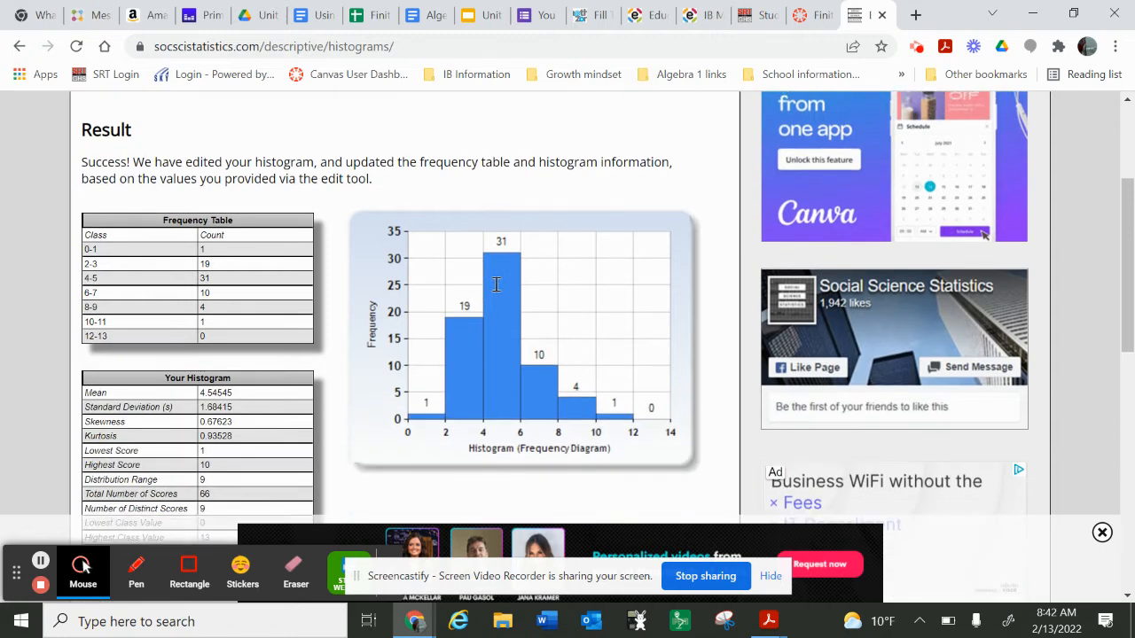
pyautogui.scroll(-1, 495, 284)
pyautogui.scroll(2, 494, 284)
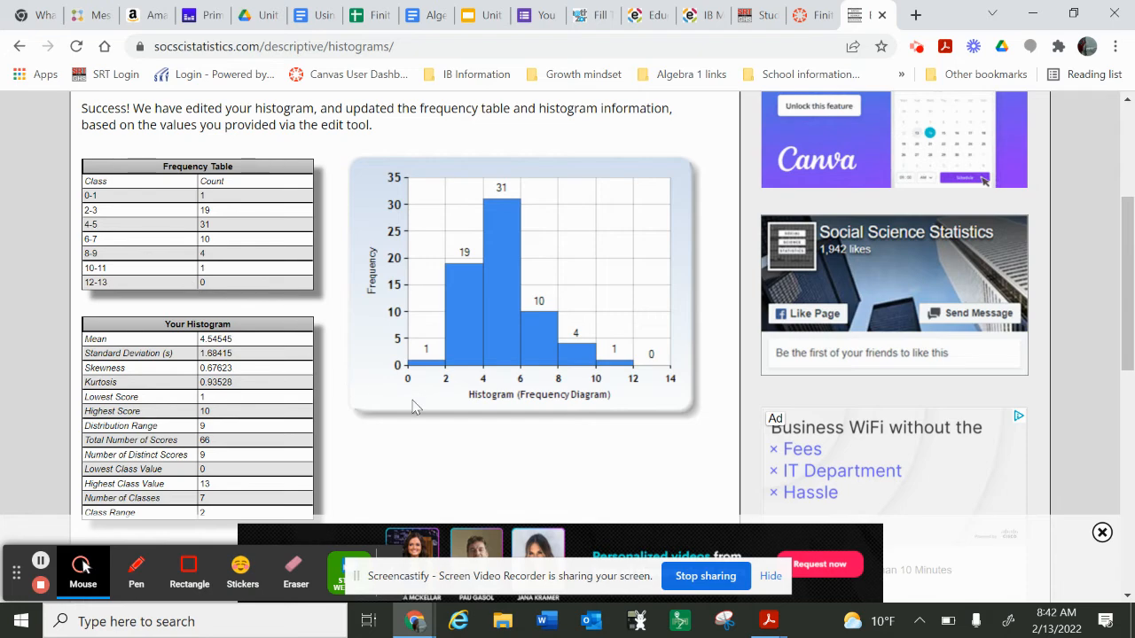
pyautogui.scroll(-1, 413, 405)
pyautogui.scroll(-3, 413, 406)
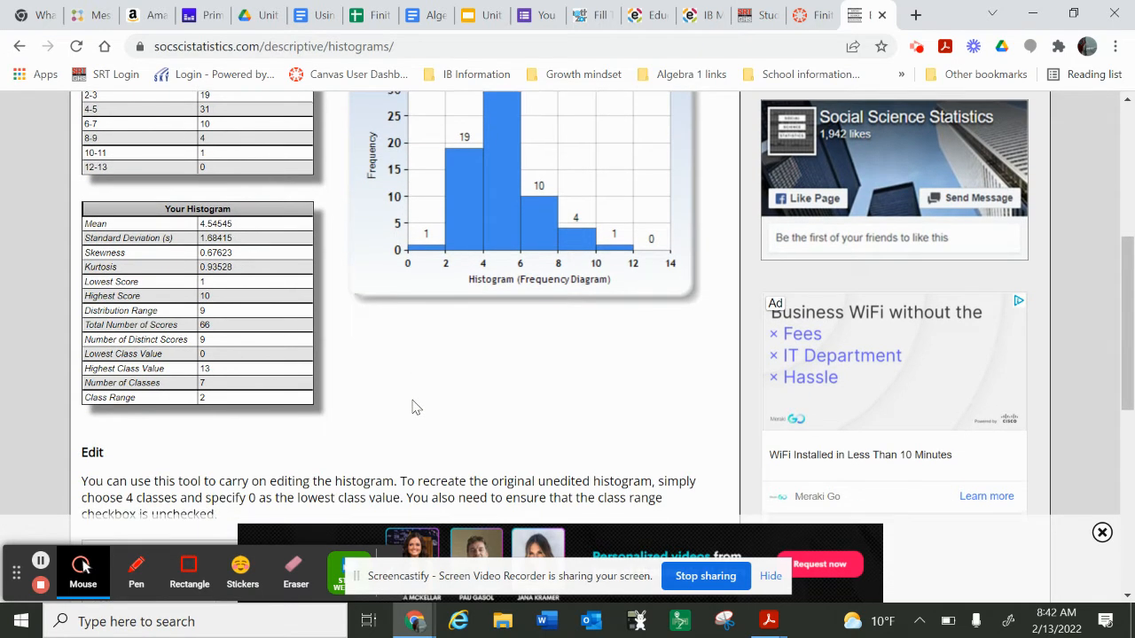
pyautogui.scroll(-1, 413, 406)
pyautogui.scroll(6, 413, 405)
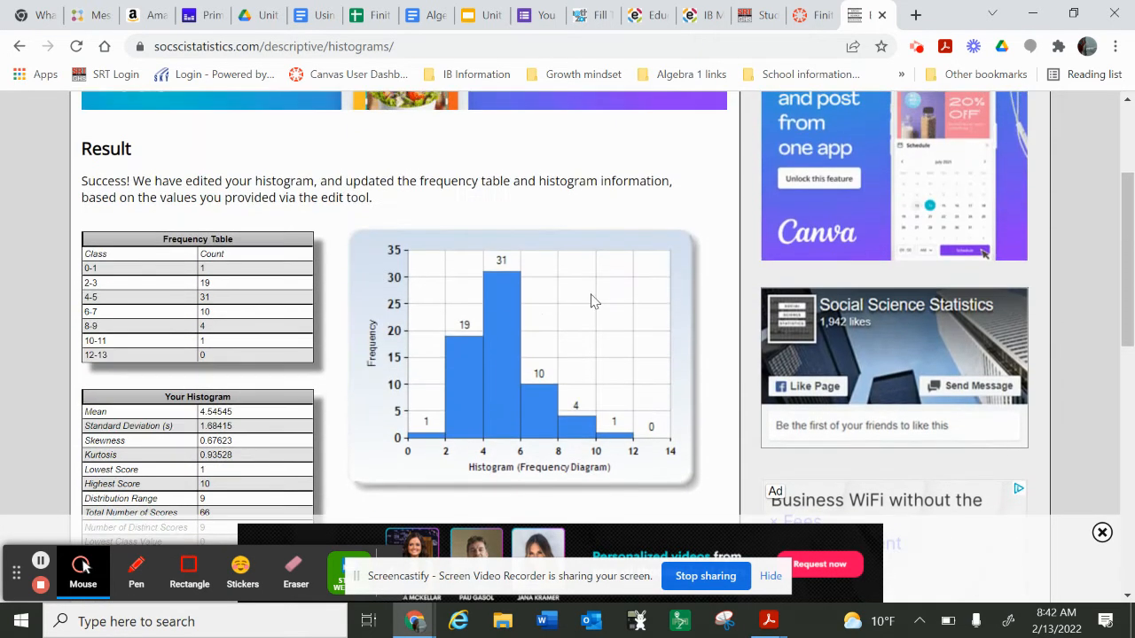
# Step: Close the histogram page, return to the Finite Data Sample spreadsheet and look through the survey questions and their answers
pyautogui.click(882, 16)
pyautogui.click(396, 15)
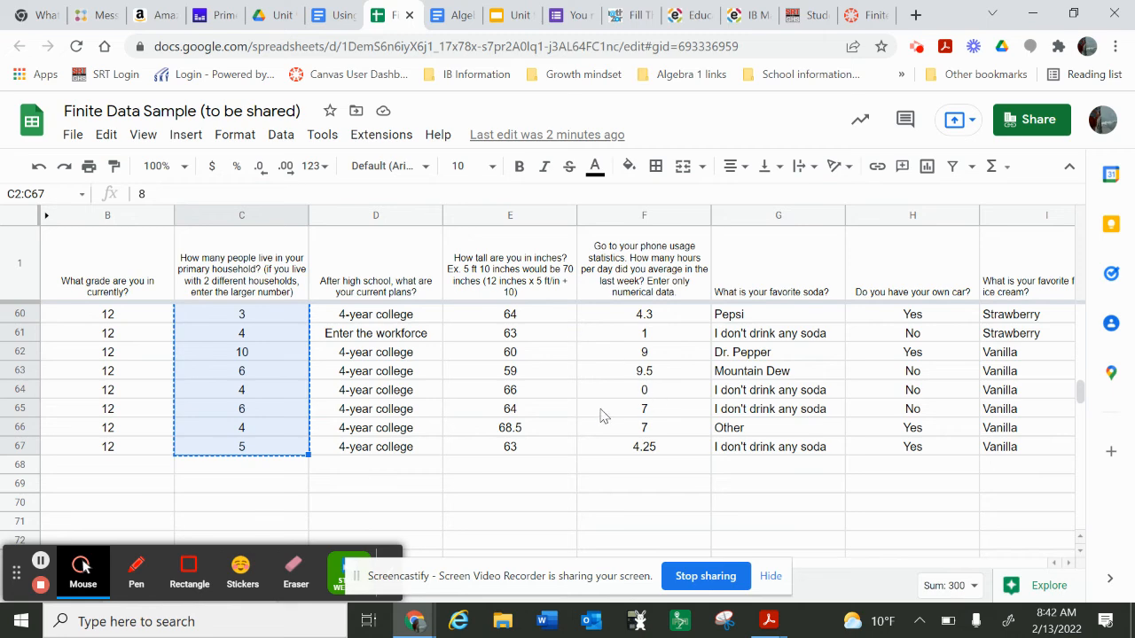
pyautogui.scroll(5, 502, 487)
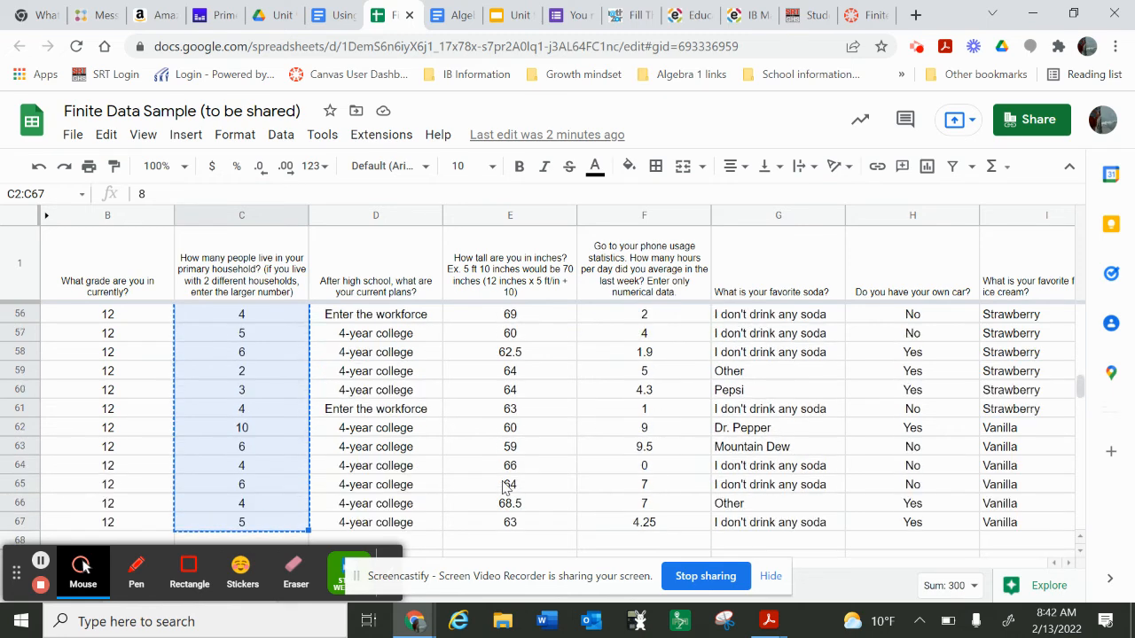
pyautogui.scroll(1, 502, 486)
pyautogui.hscroll(5, 502, 486)
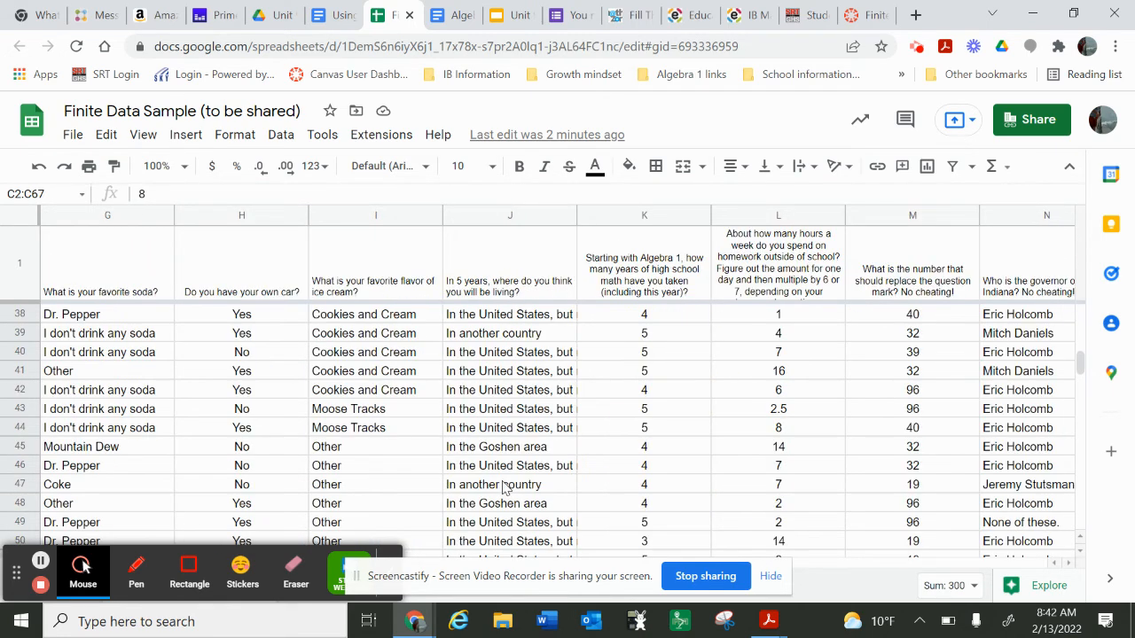
pyautogui.hscroll(5, 698, 494)
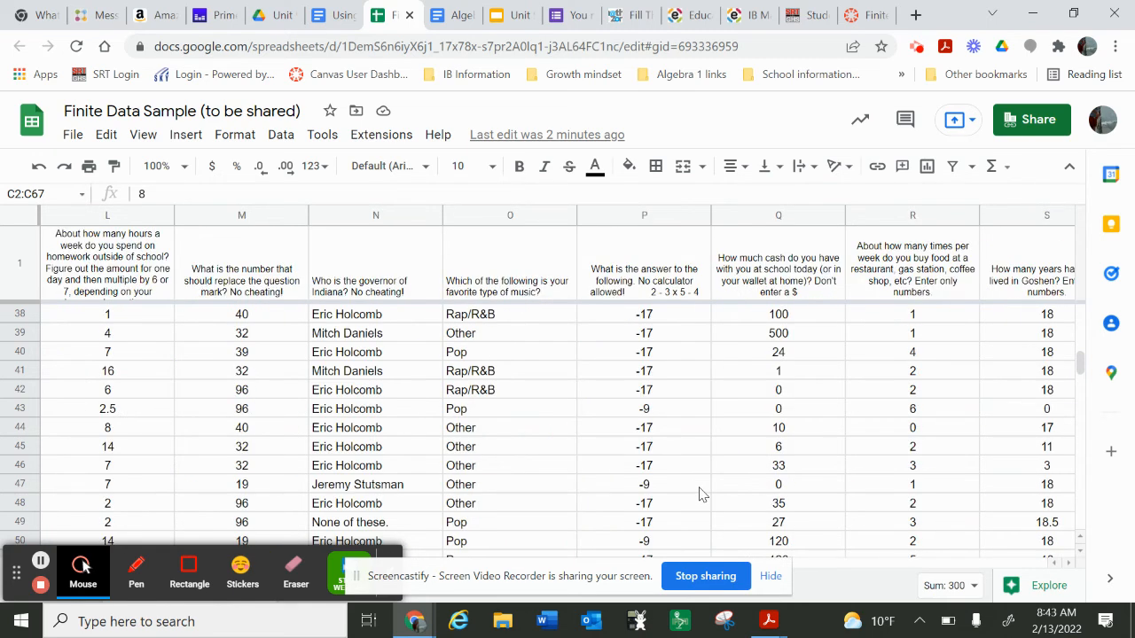
pyautogui.hscroll(2, 698, 494)
pyautogui.scroll(-6, 734, 494)
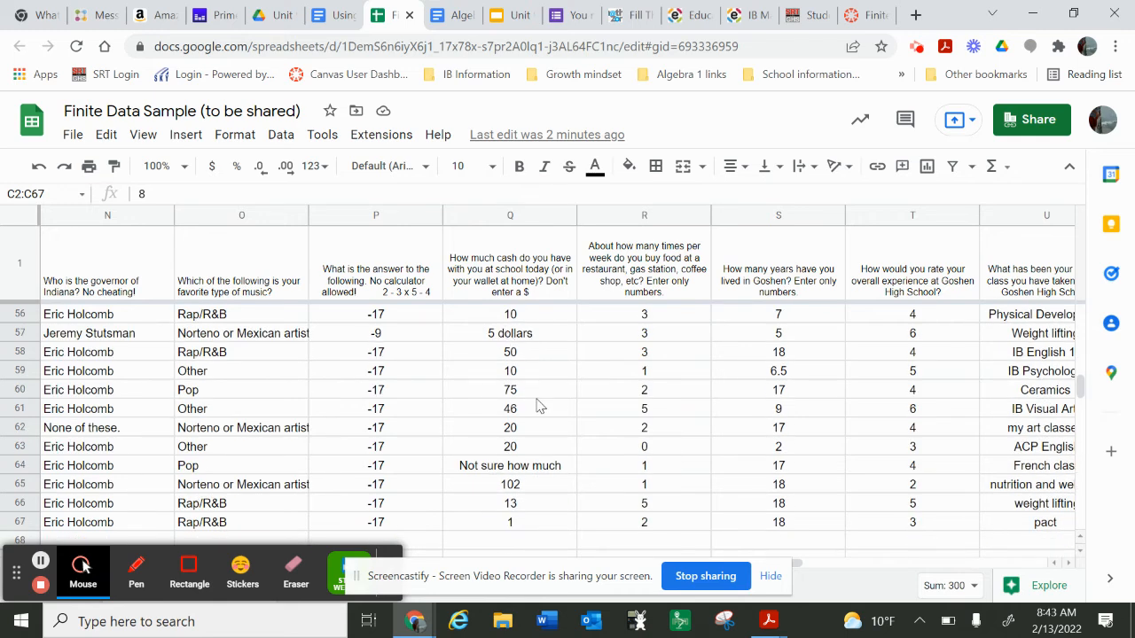
pyautogui.hscroll(-6, 539, 406)
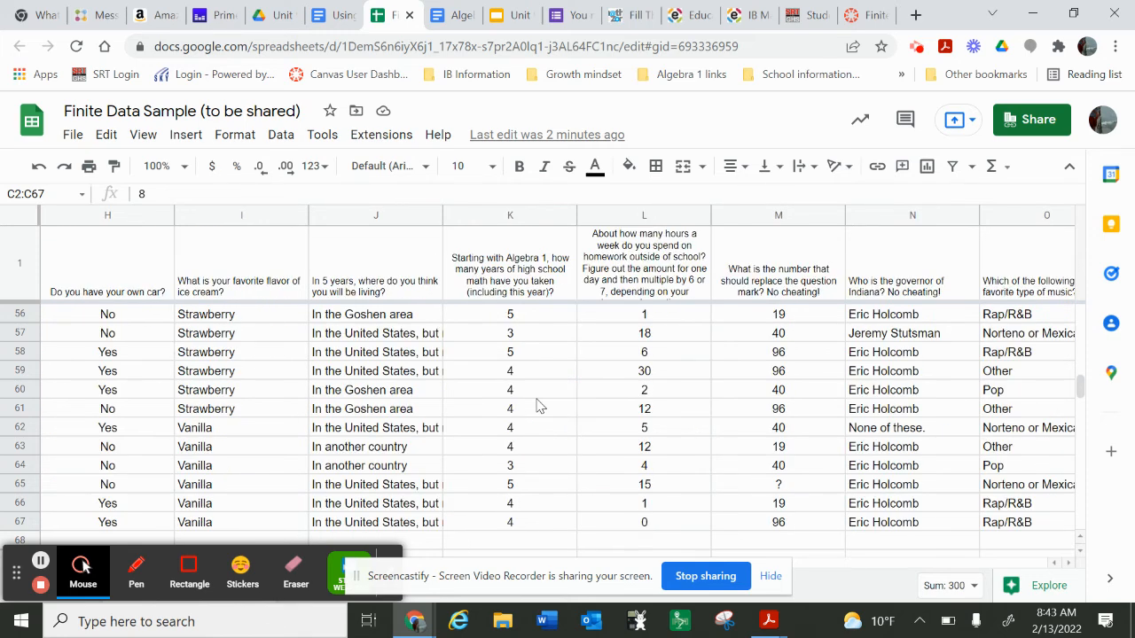
pyautogui.scroll(6, 539, 406)
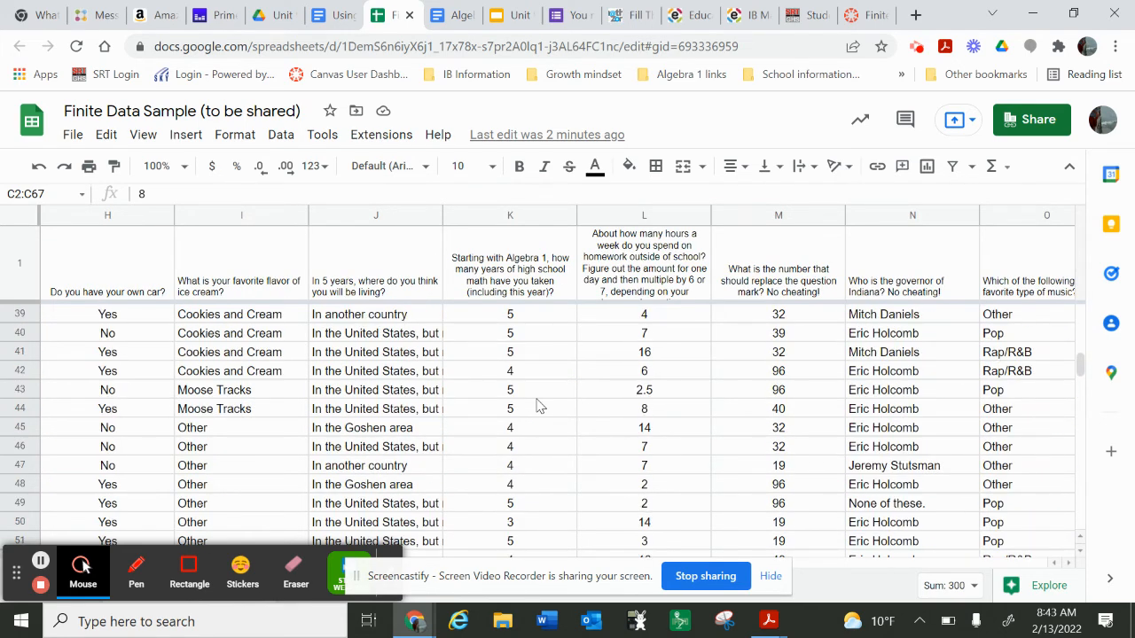
pyautogui.scroll(3, 539, 406)
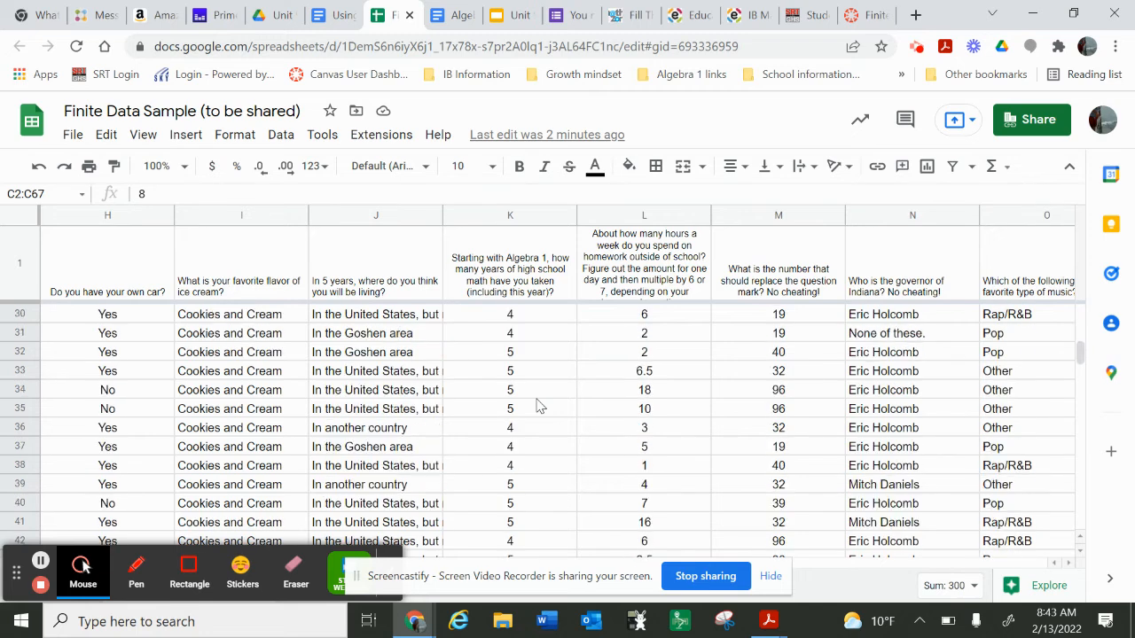
# Step: Select column K, the years of high school math taken, and look through its answers
pyautogui.click(519, 255)
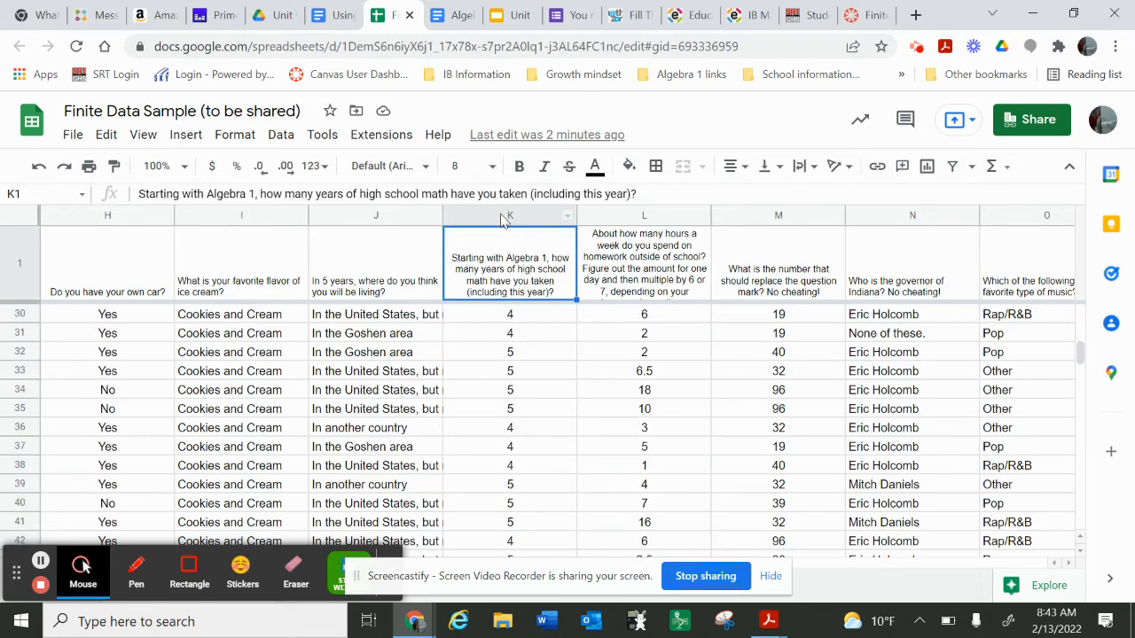
pyautogui.click(499, 213)
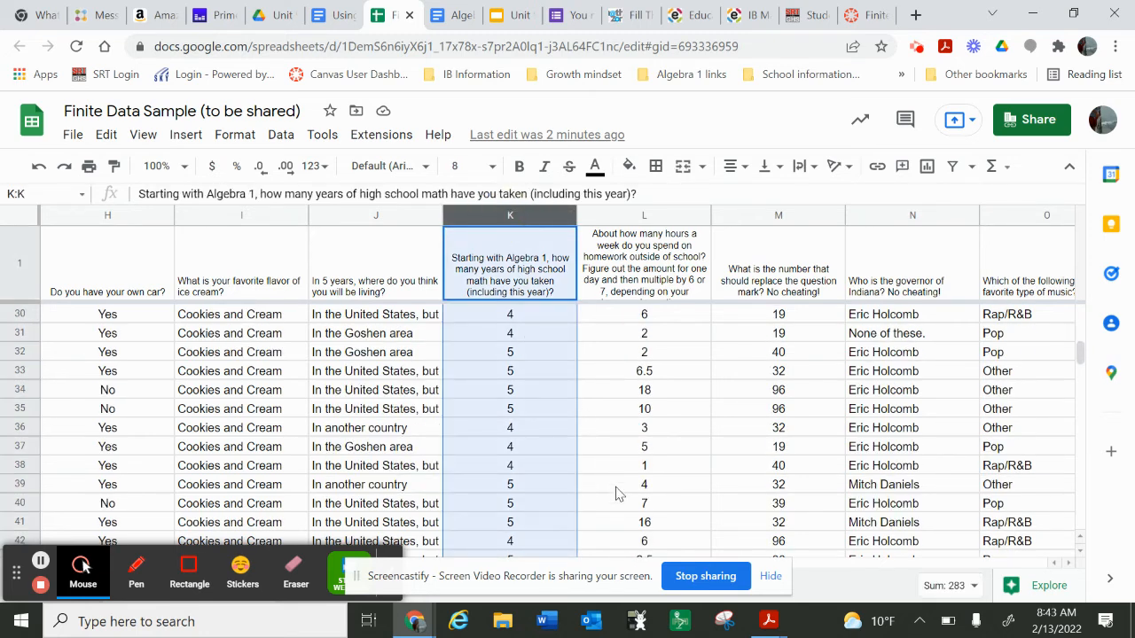
pyautogui.scroll(-8, 618, 494)
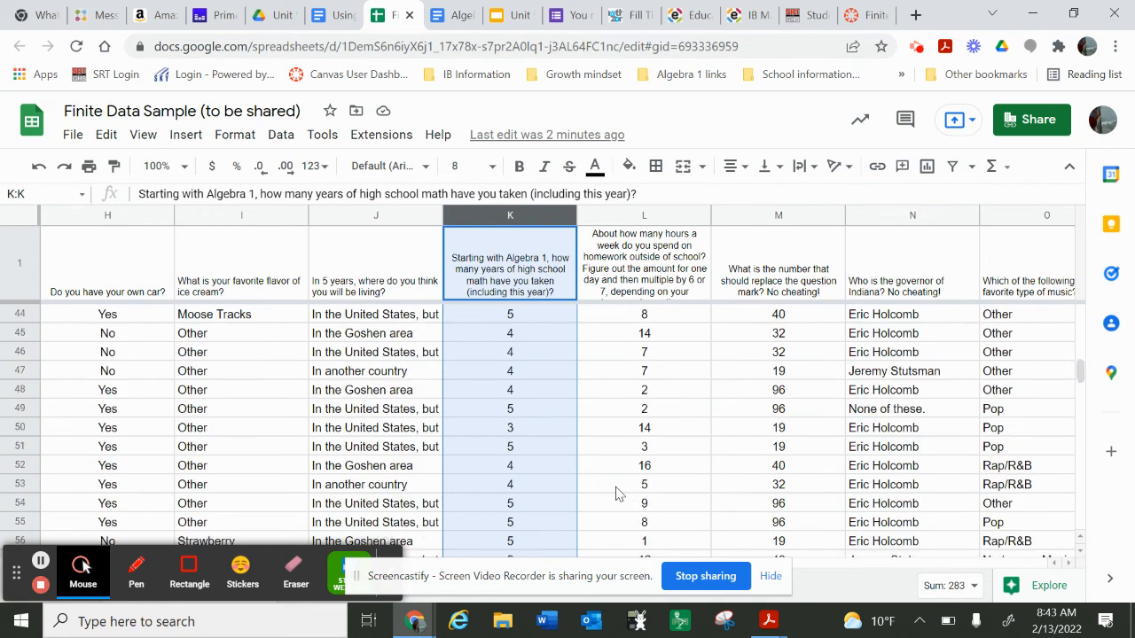
pyautogui.scroll(-1, 618, 493)
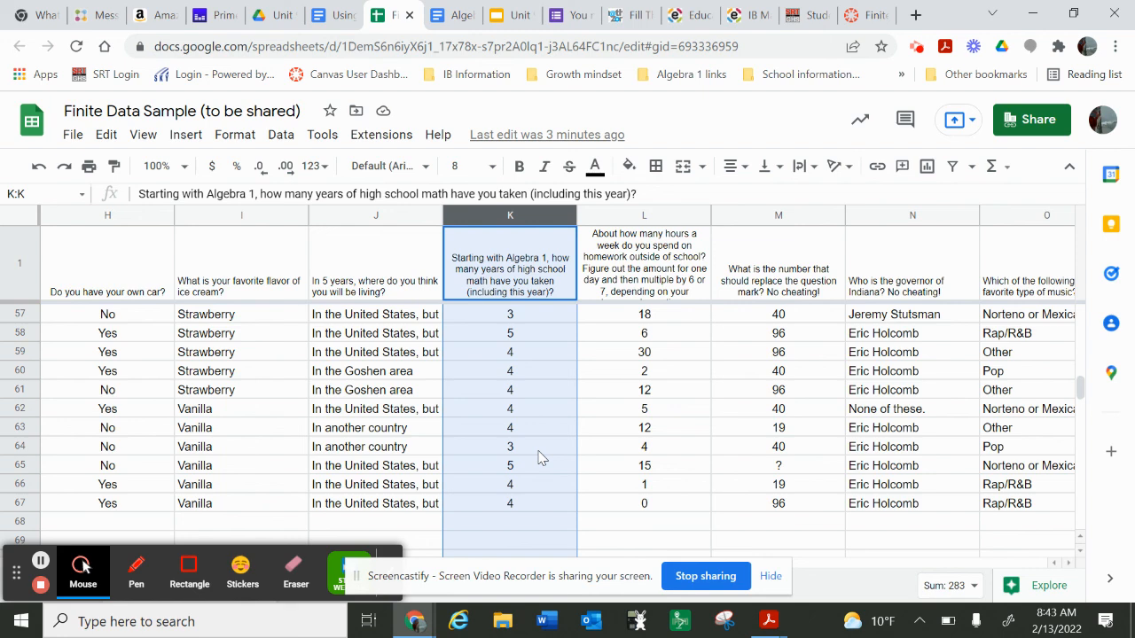
pyautogui.scroll(6, 543, 457)
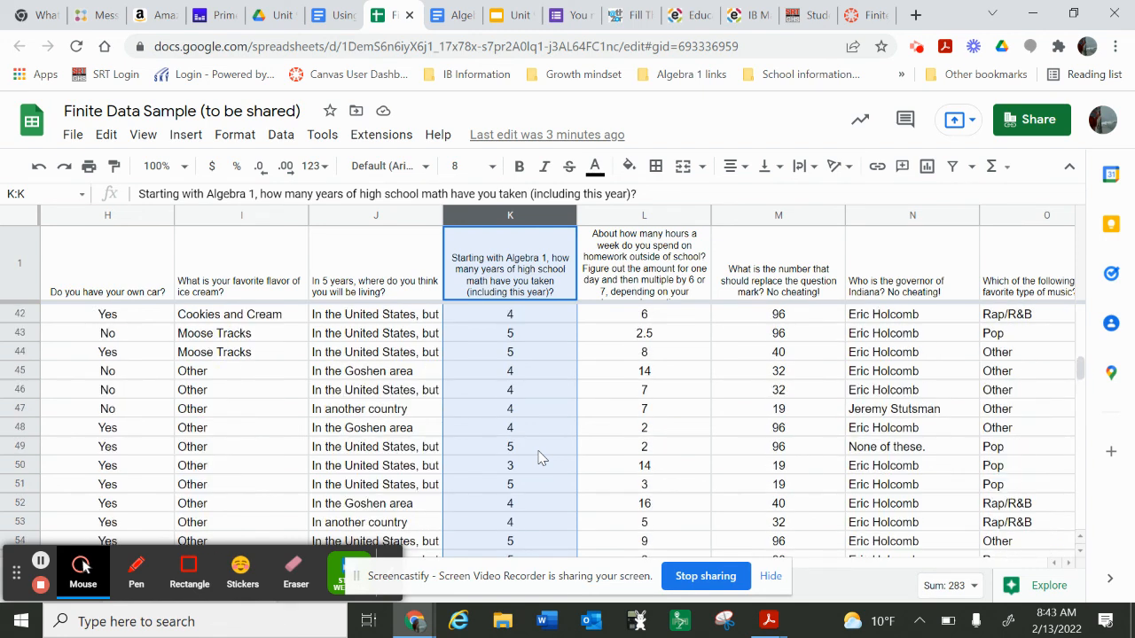
pyautogui.scroll(6, 542, 457)
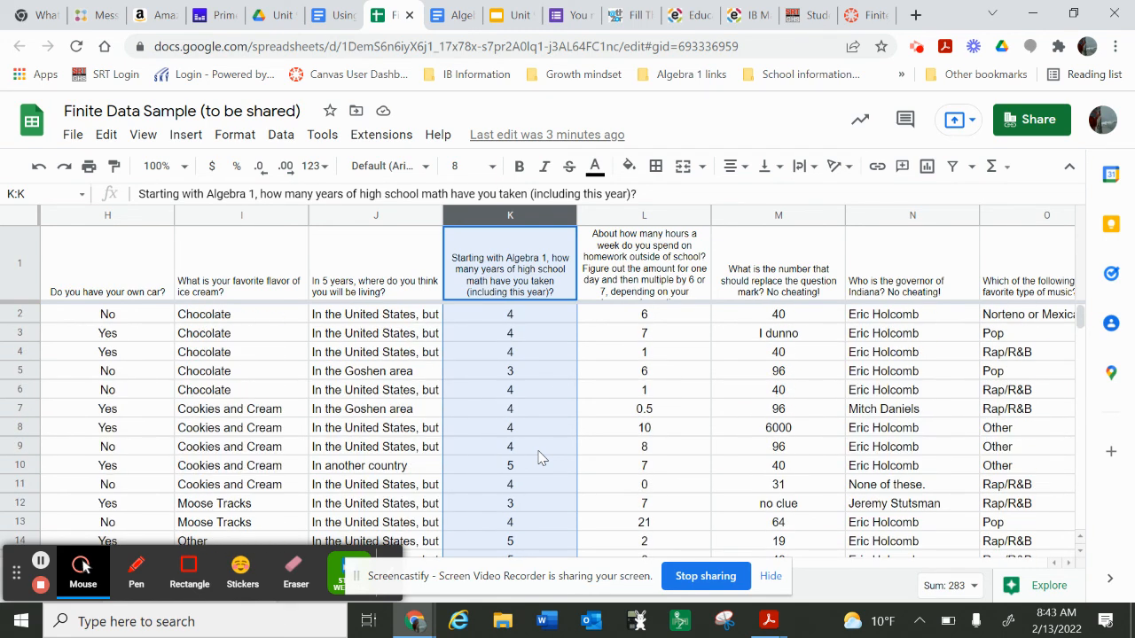